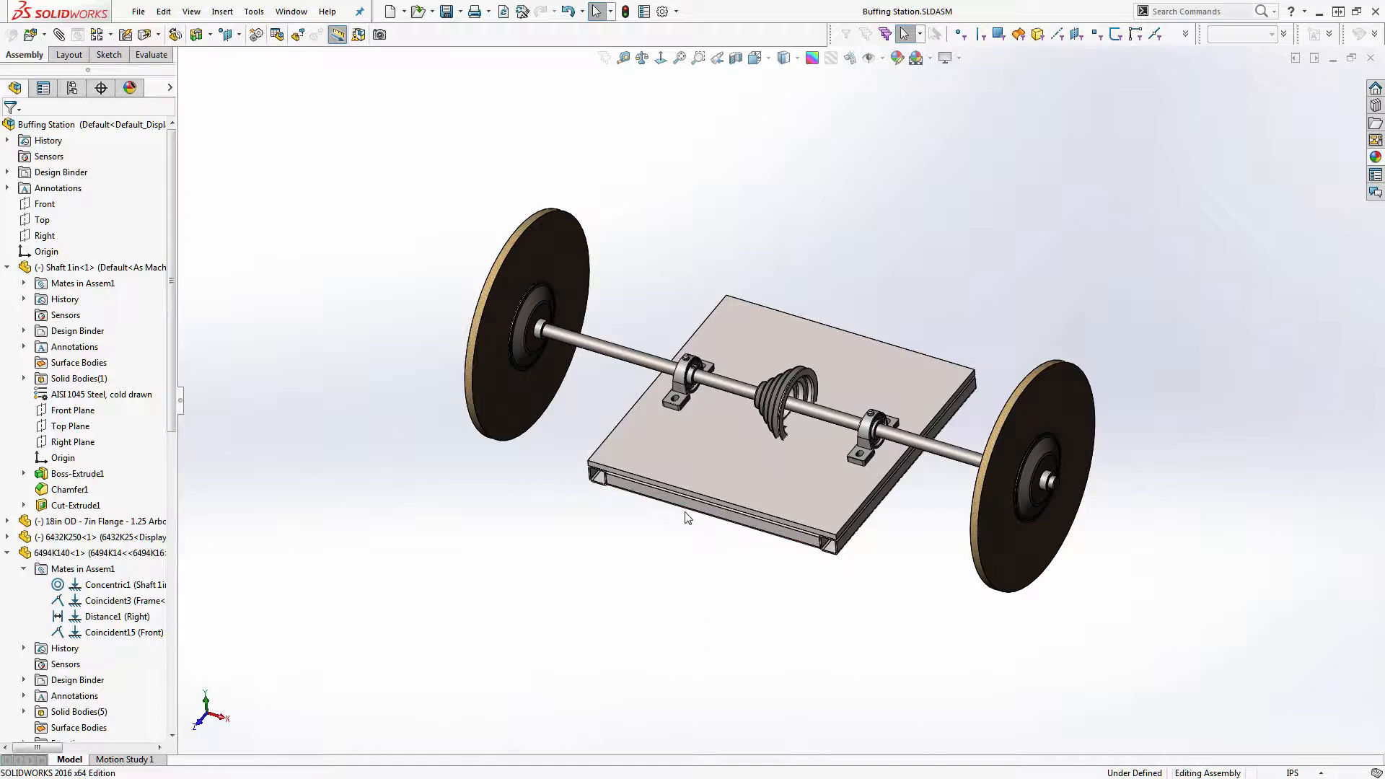
Step: Open the Frame part from the assembly and start editing its Sketch1
click(645, 452)
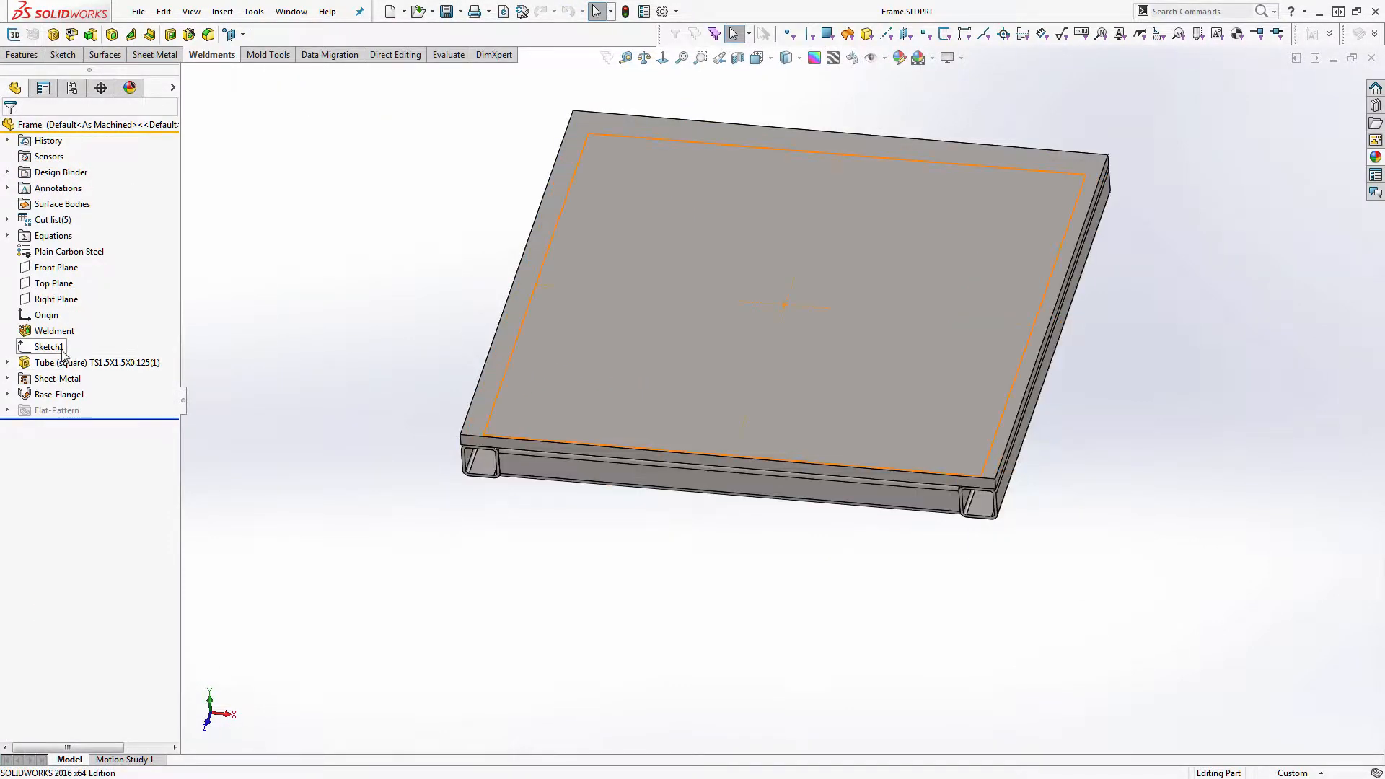
click(49, 347)
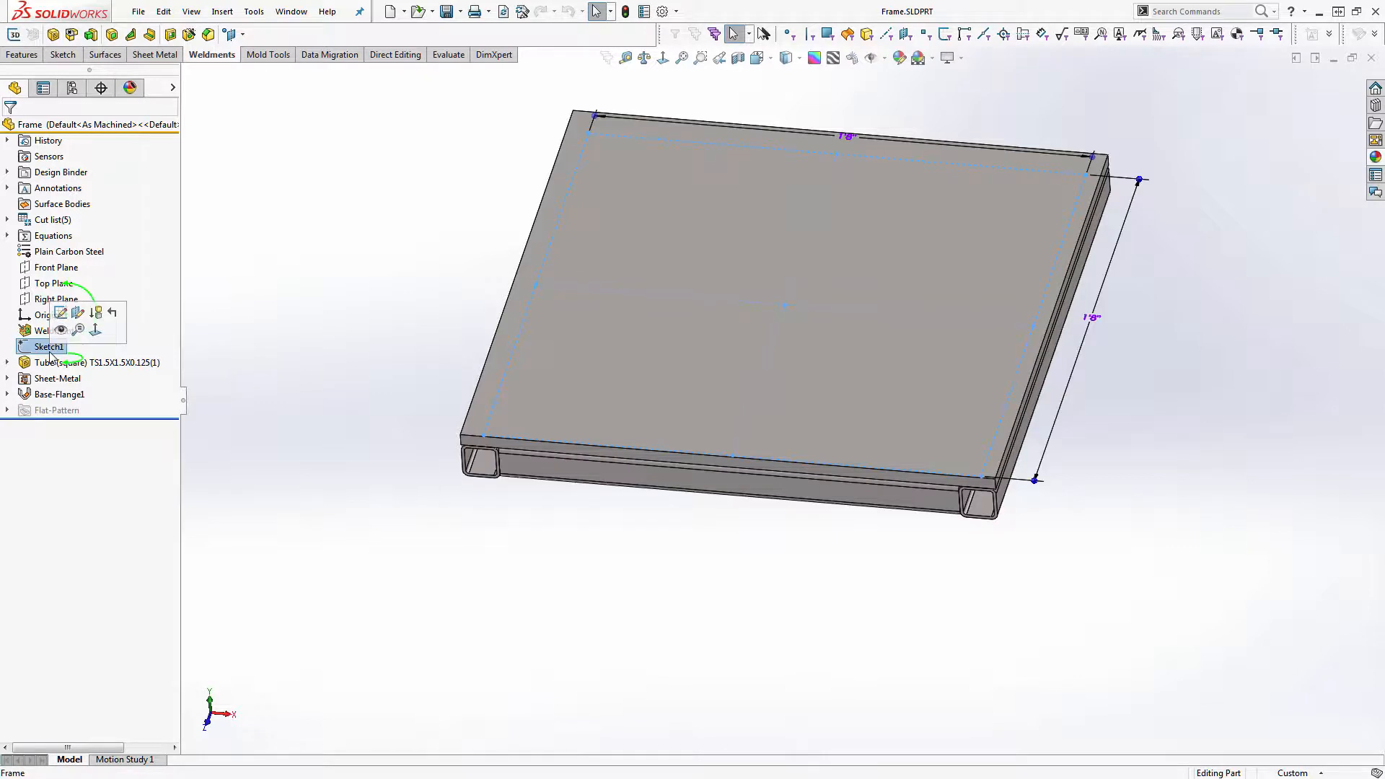
click(61, 312)
Step: Delete the relation centring the frame rectangle on the origin and shift the rectangle until its front line is about 4.4 in from the origin
scroll(757, 311, up, 3)
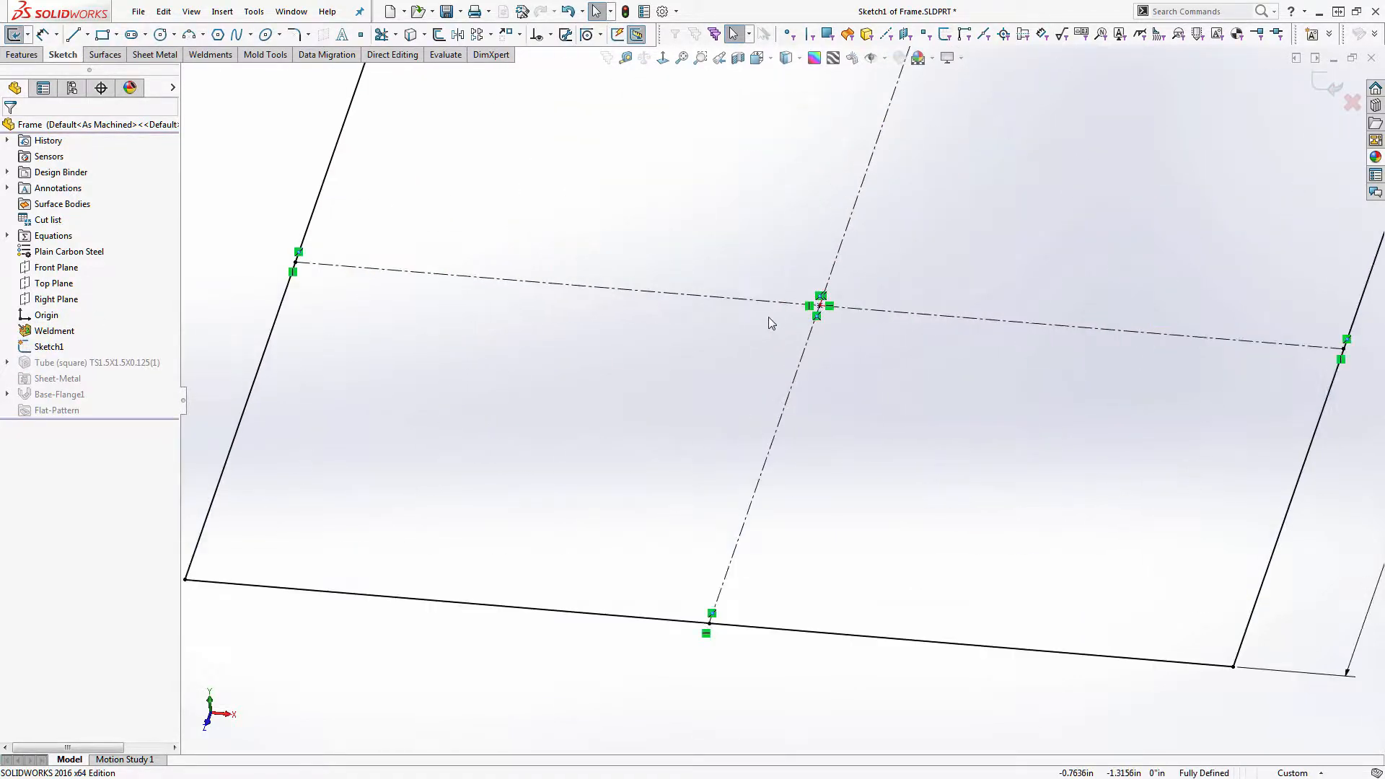
click(820, 299)
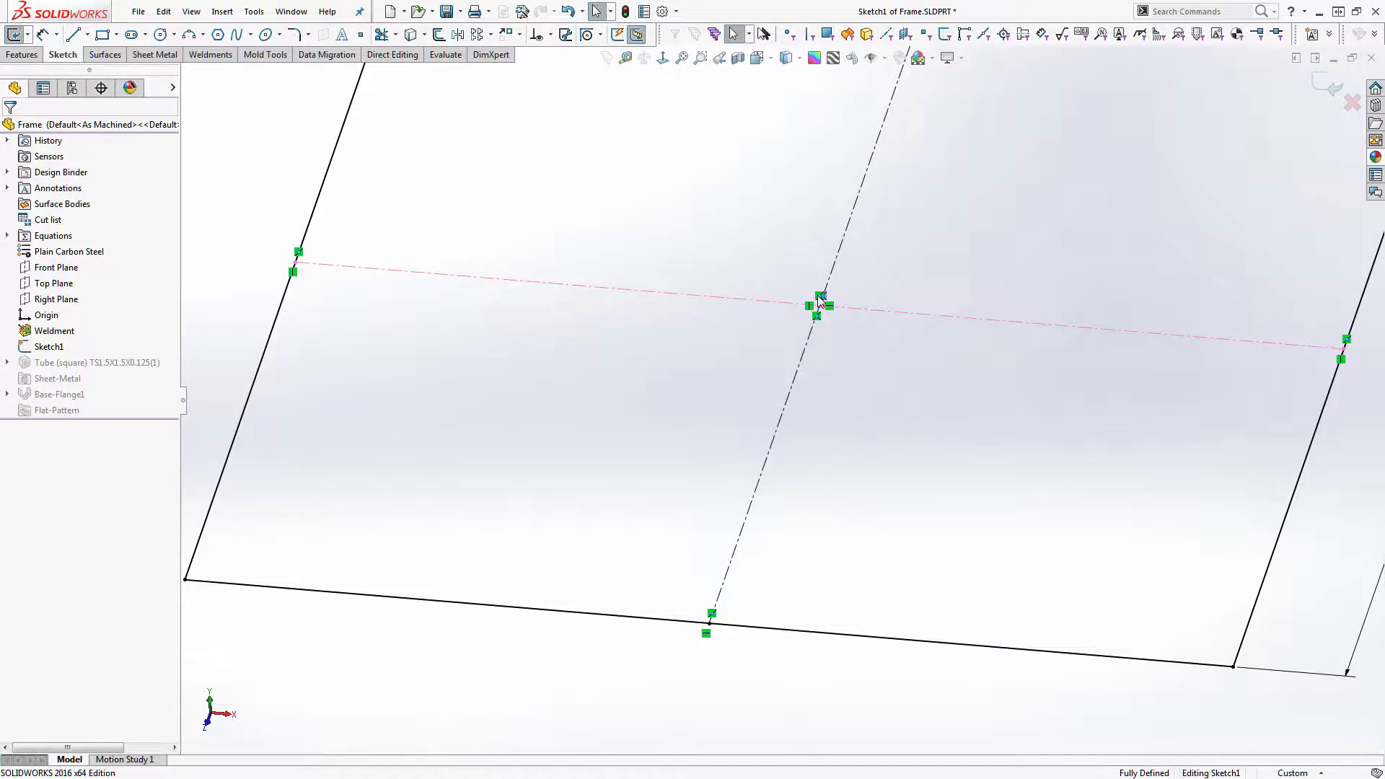
key(Delete)
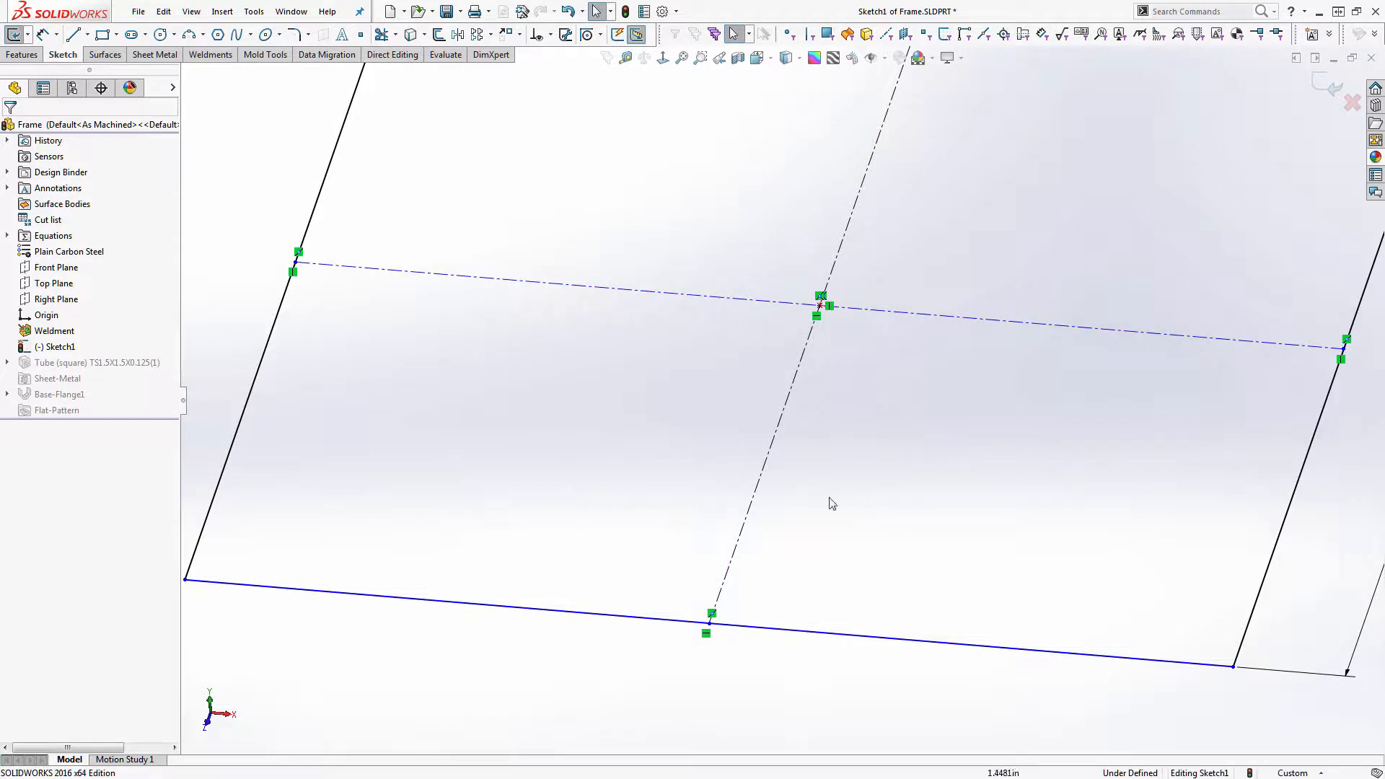
drag(796, 613, 888, 464)
scroll(835, 391, up, 3)
scroll(833, 391, up, 4)
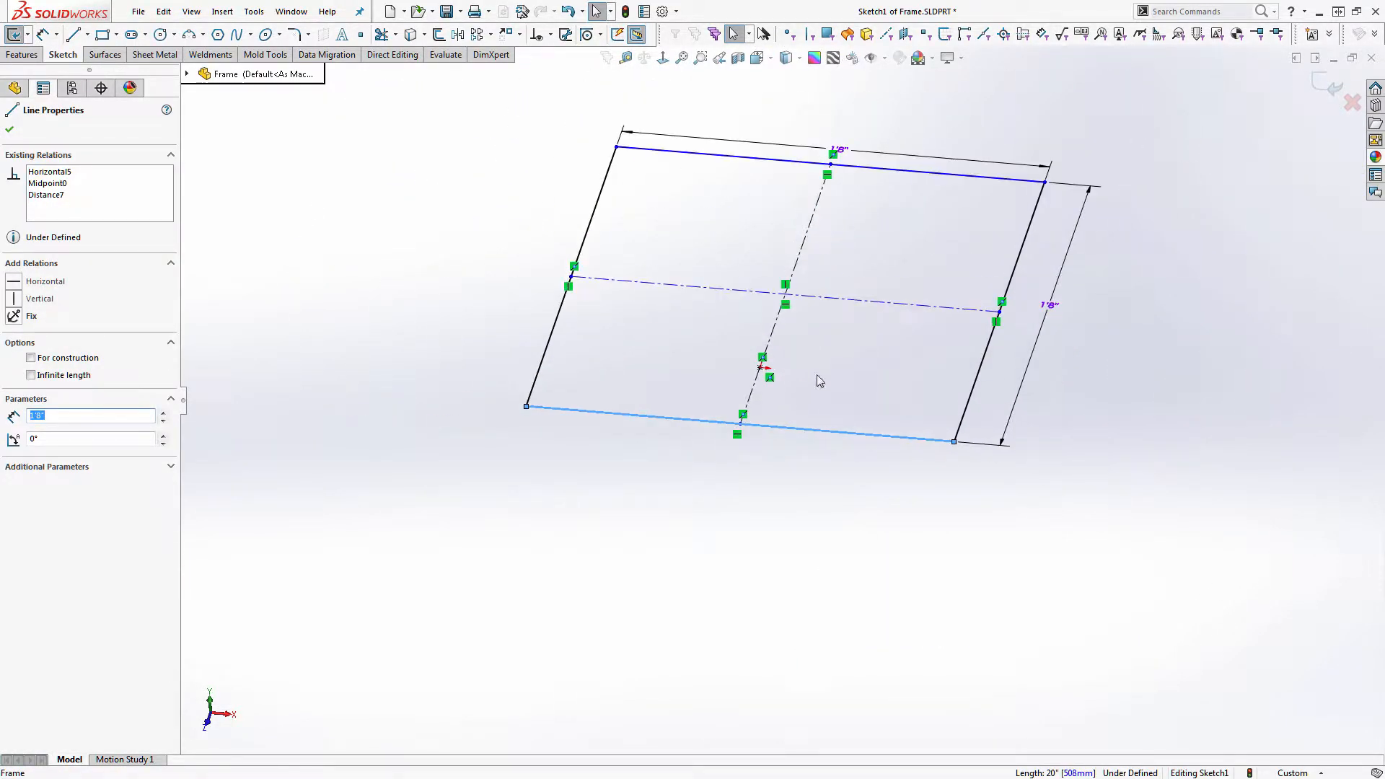
Step: Dimension the distance from the rectangle's front line to the origin as 4 in and finish the sketch
click(663, 60)
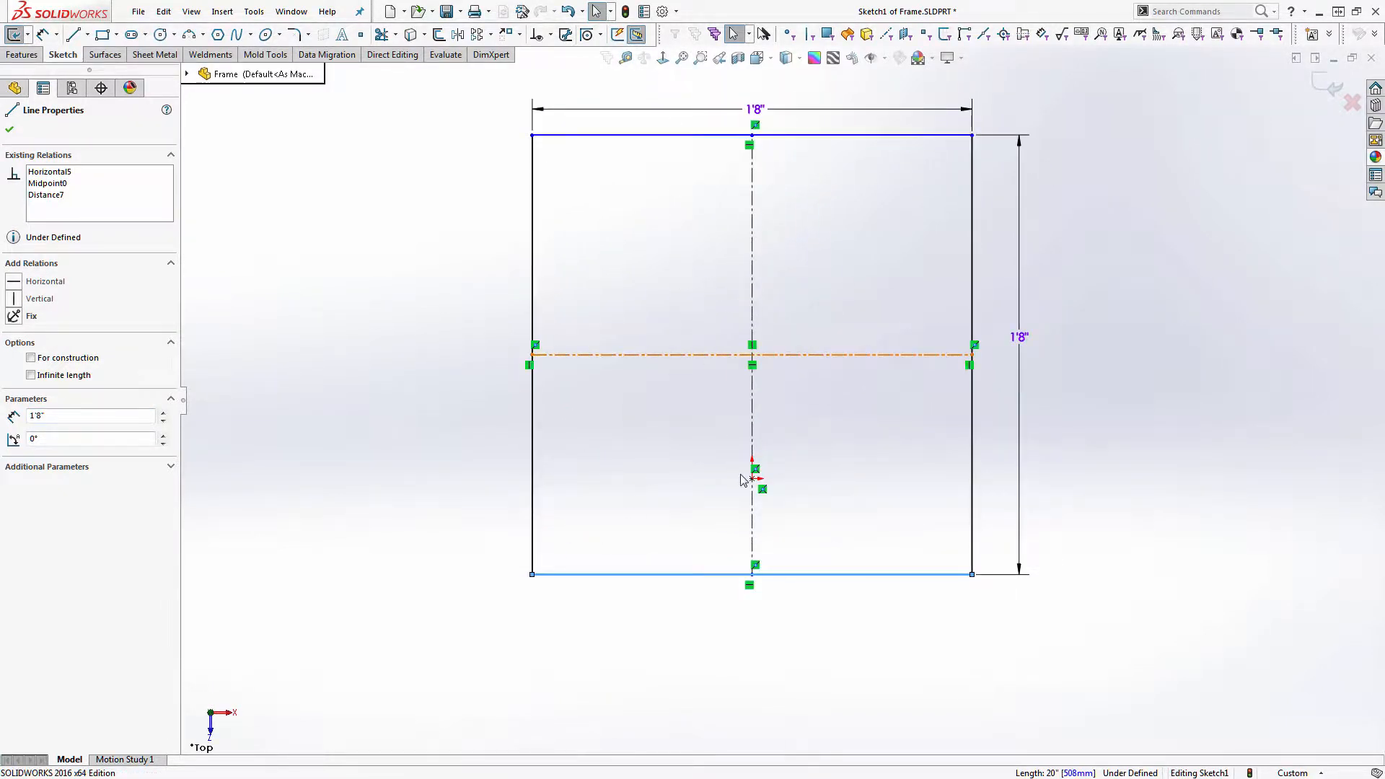
scroll(743, 357, up, 2)
scroll(778, 334, down, 4)
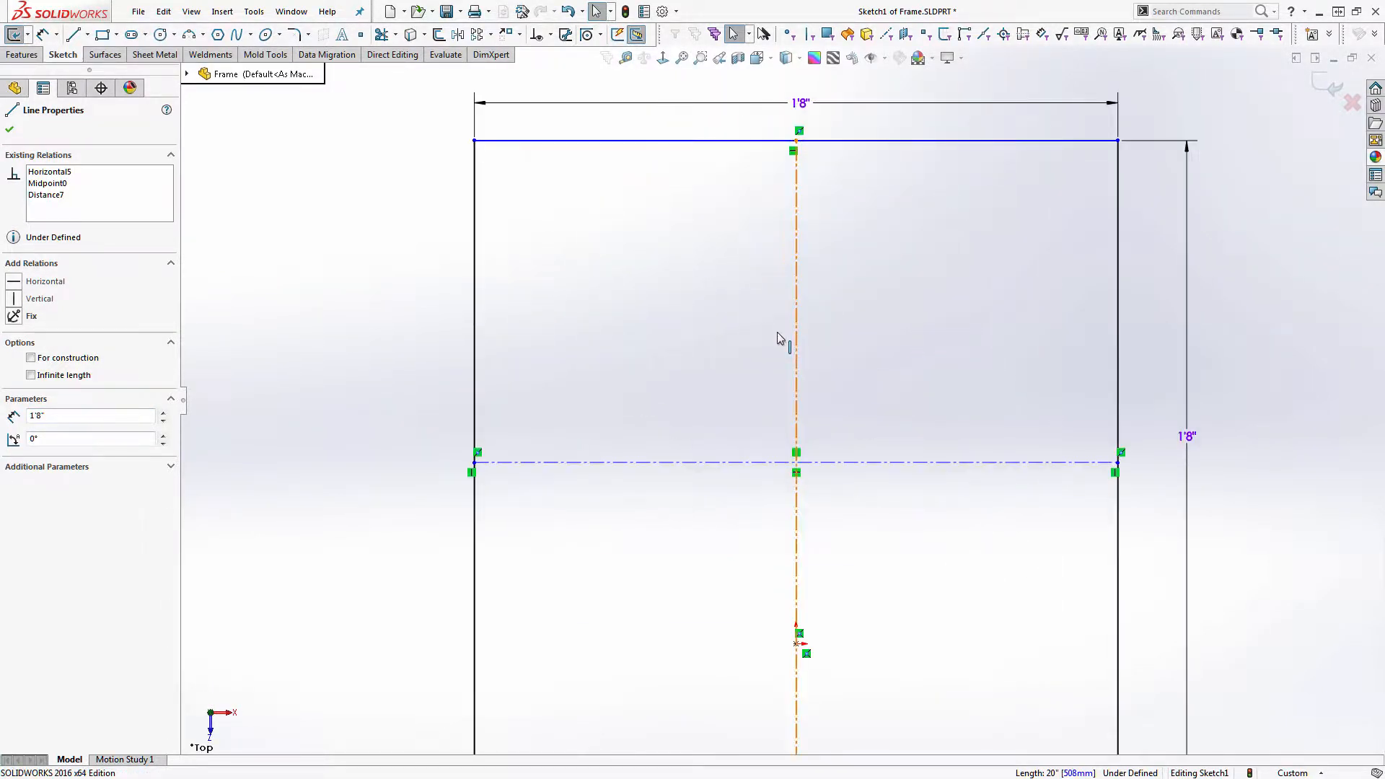
click(401, 519)
key(f)
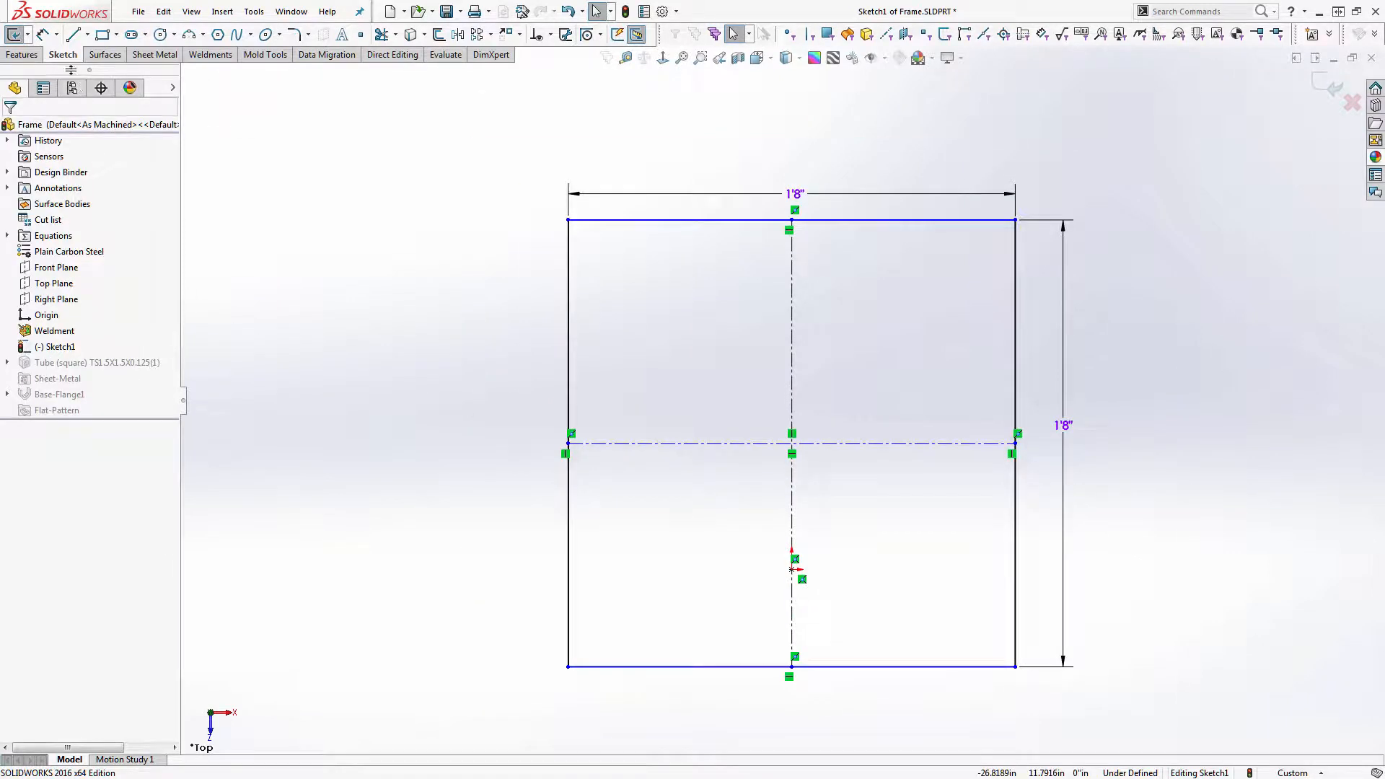
click(41, 34)
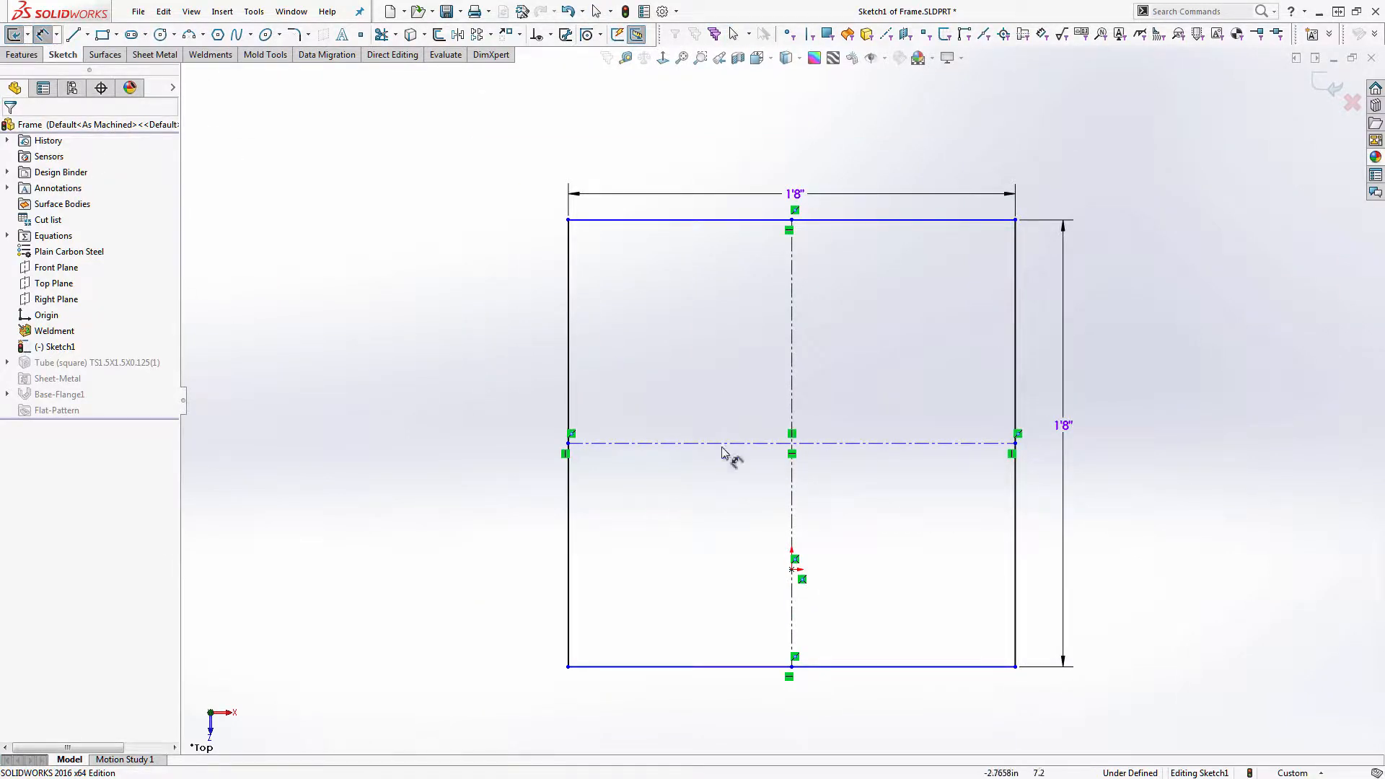
click(769, 666)
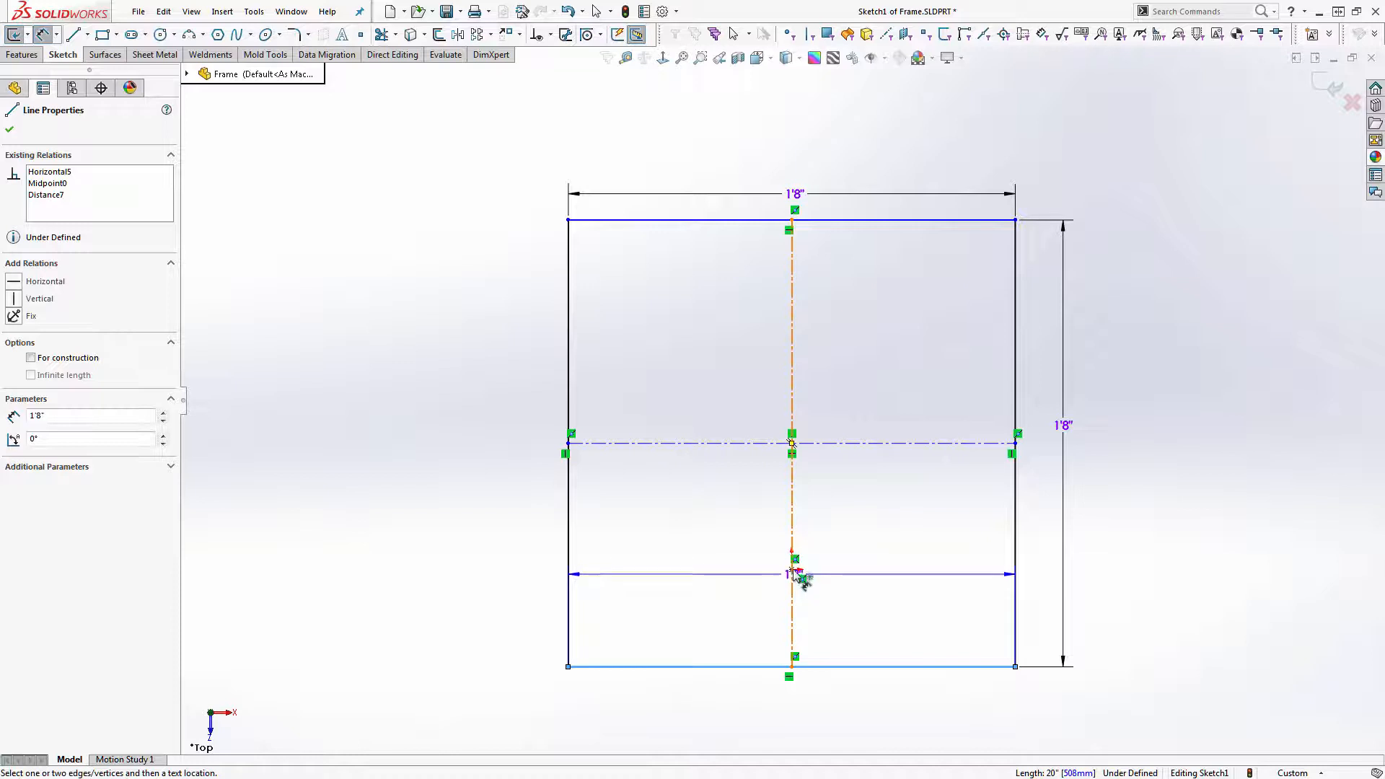
click(793, 570)
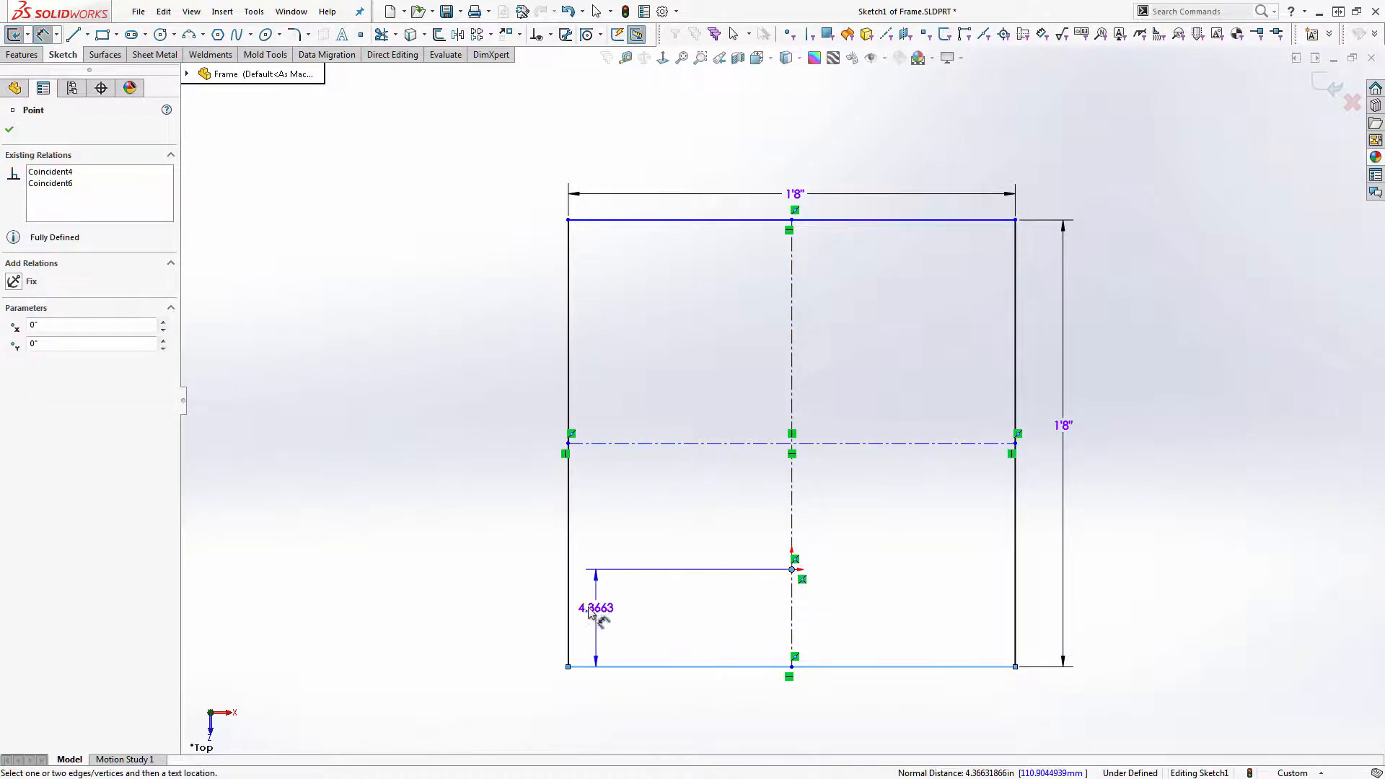
click(530, 612)
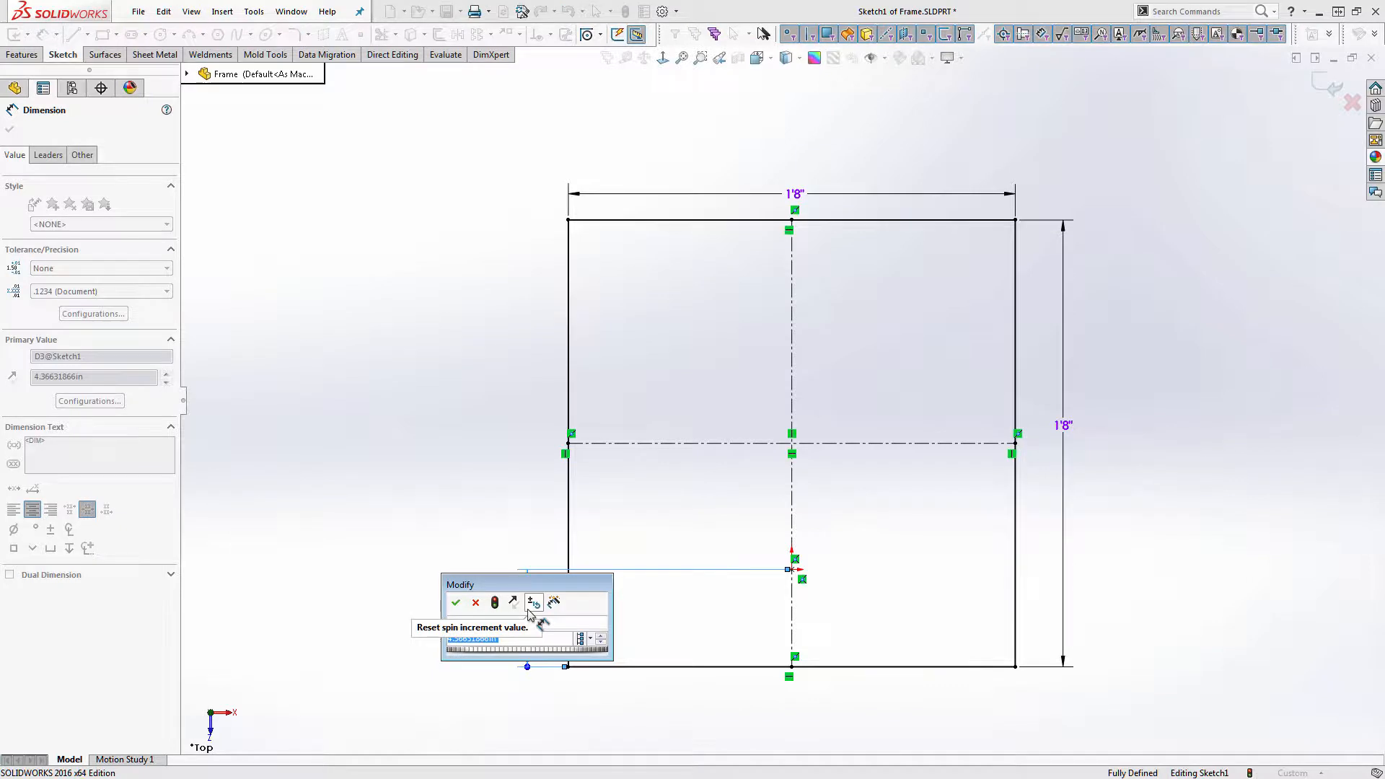
text(4)
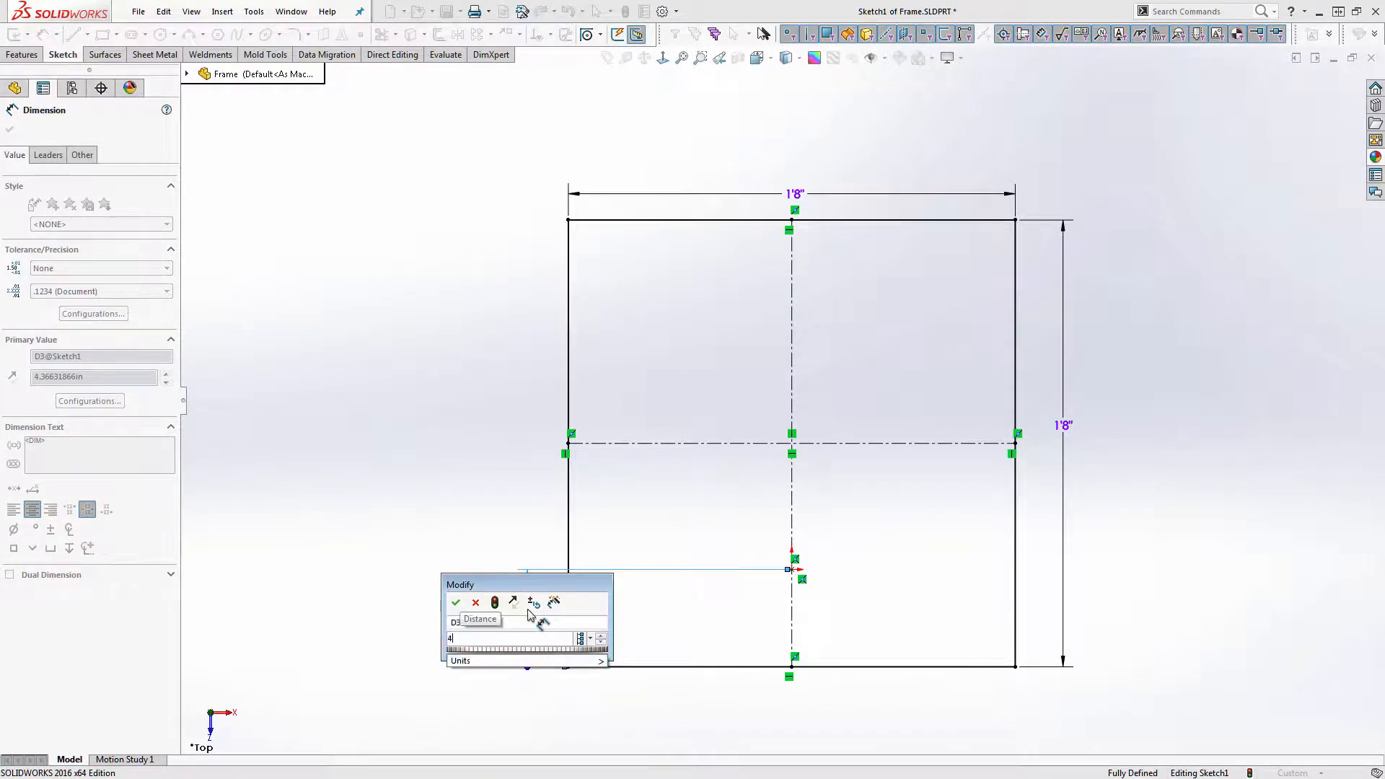
key(Return)
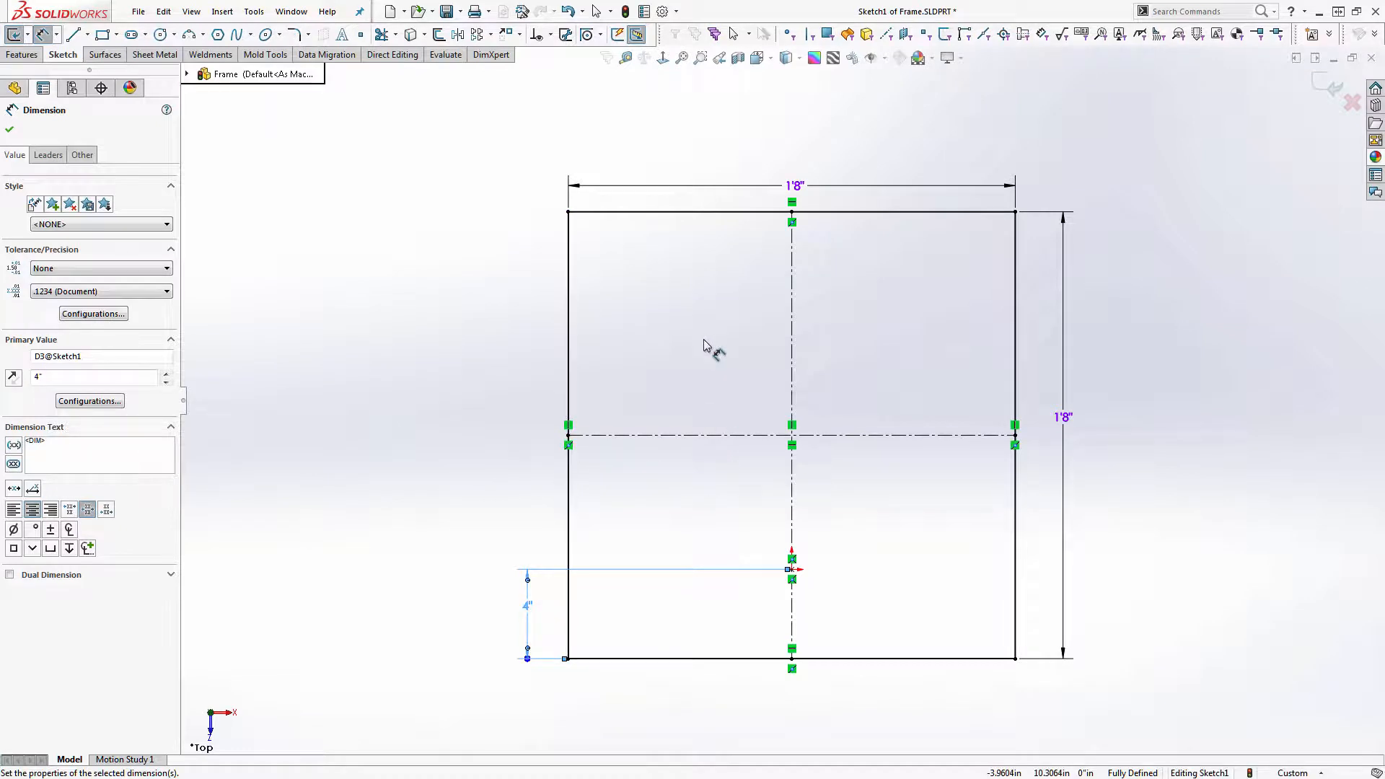
click(1327, 85)
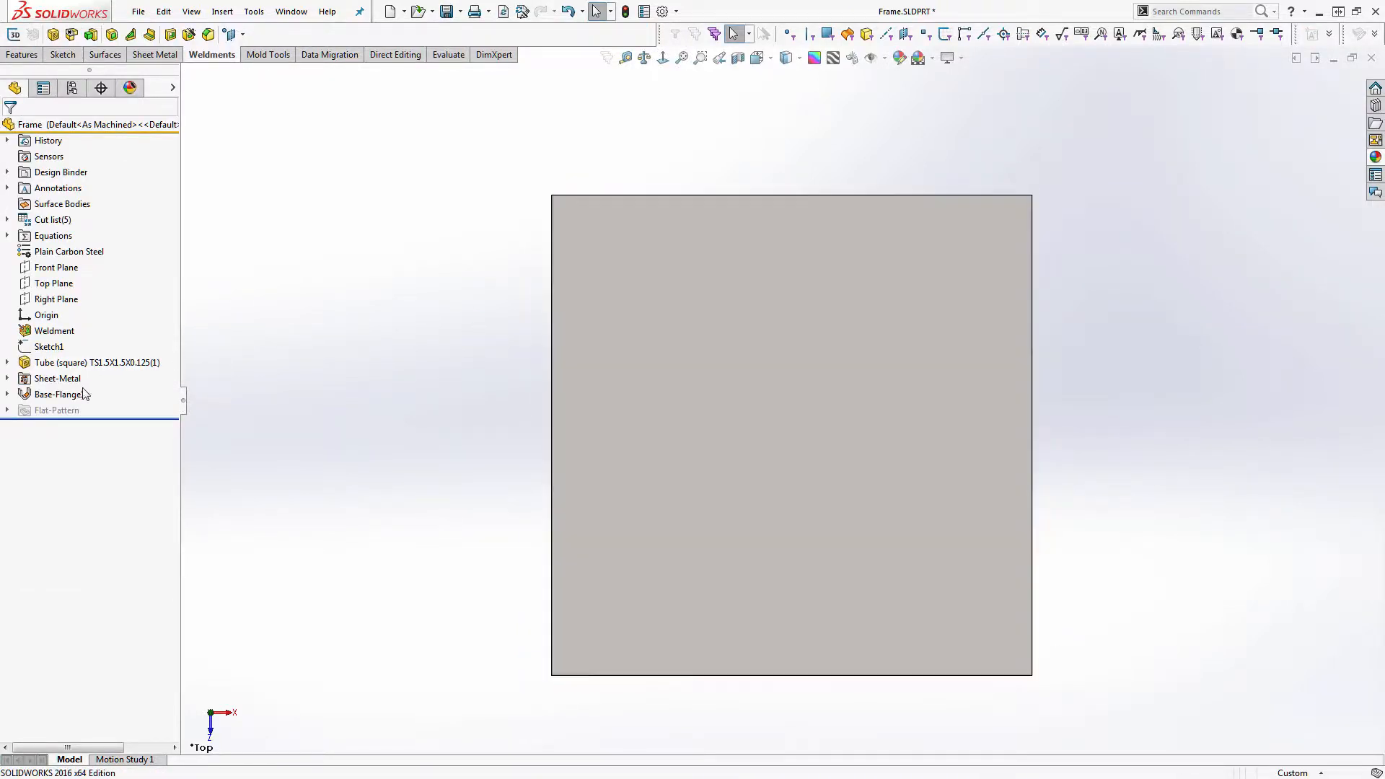
Step: Edit the base flange's sketch to add an inward 3 in offset of the outer square, making a central opening in the plate
click(8, 394)
click(59, 410)
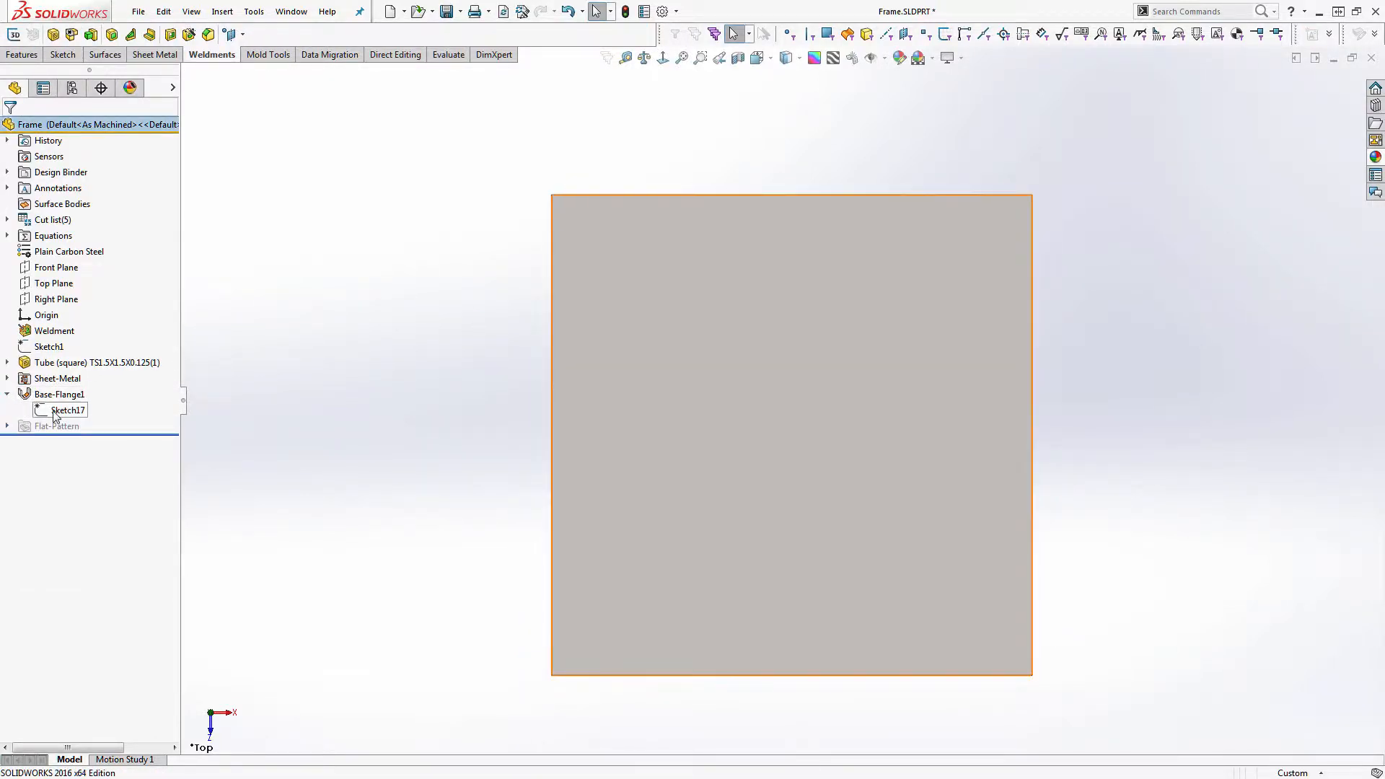
click(65, 371)
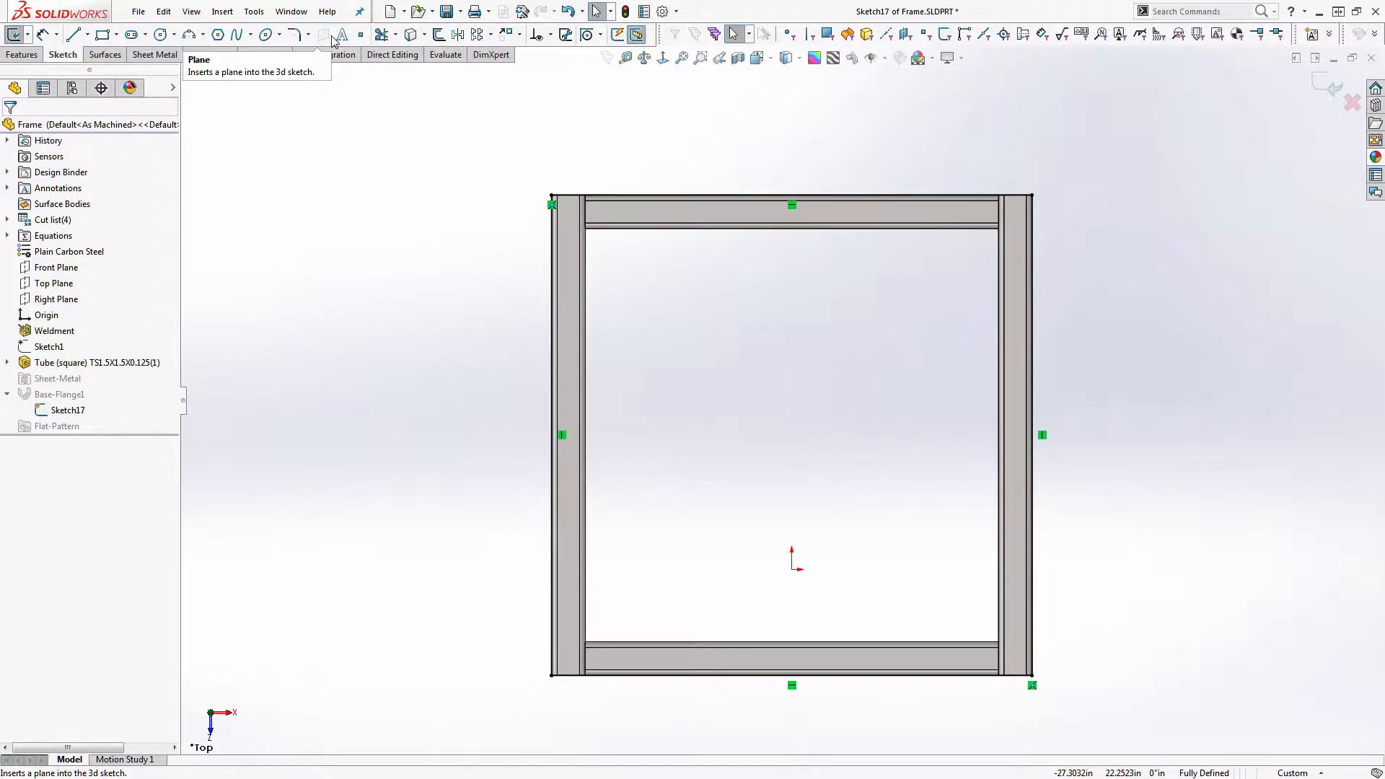
click(438, 35)
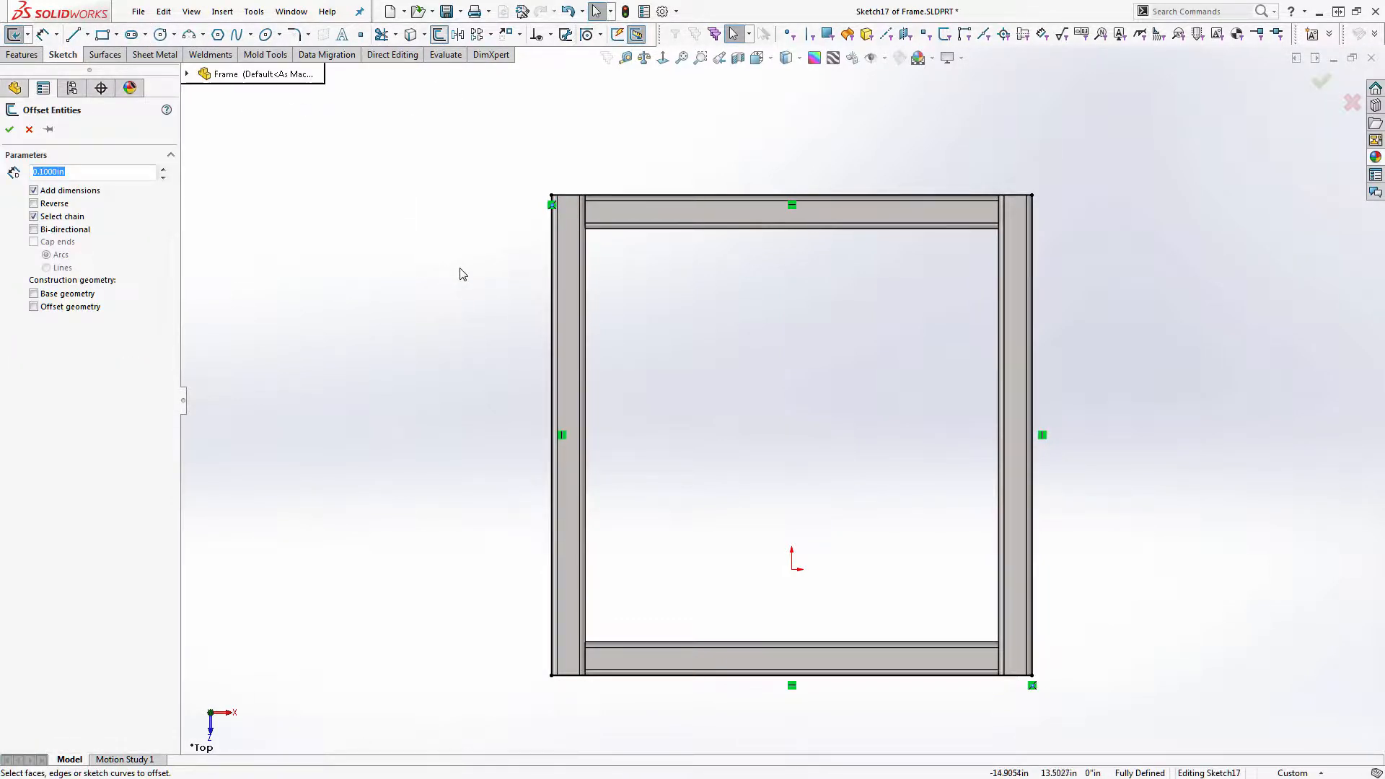
click(553, 269)
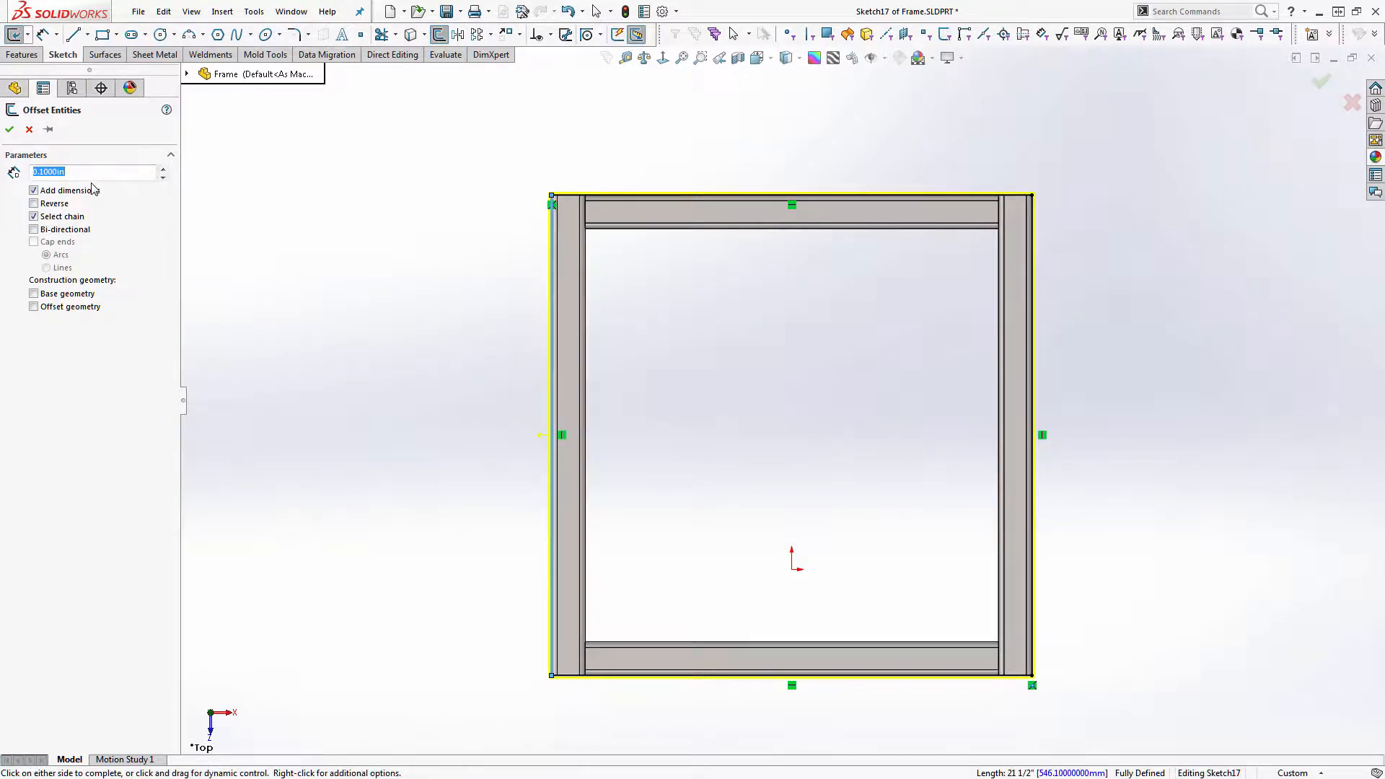
text(3)
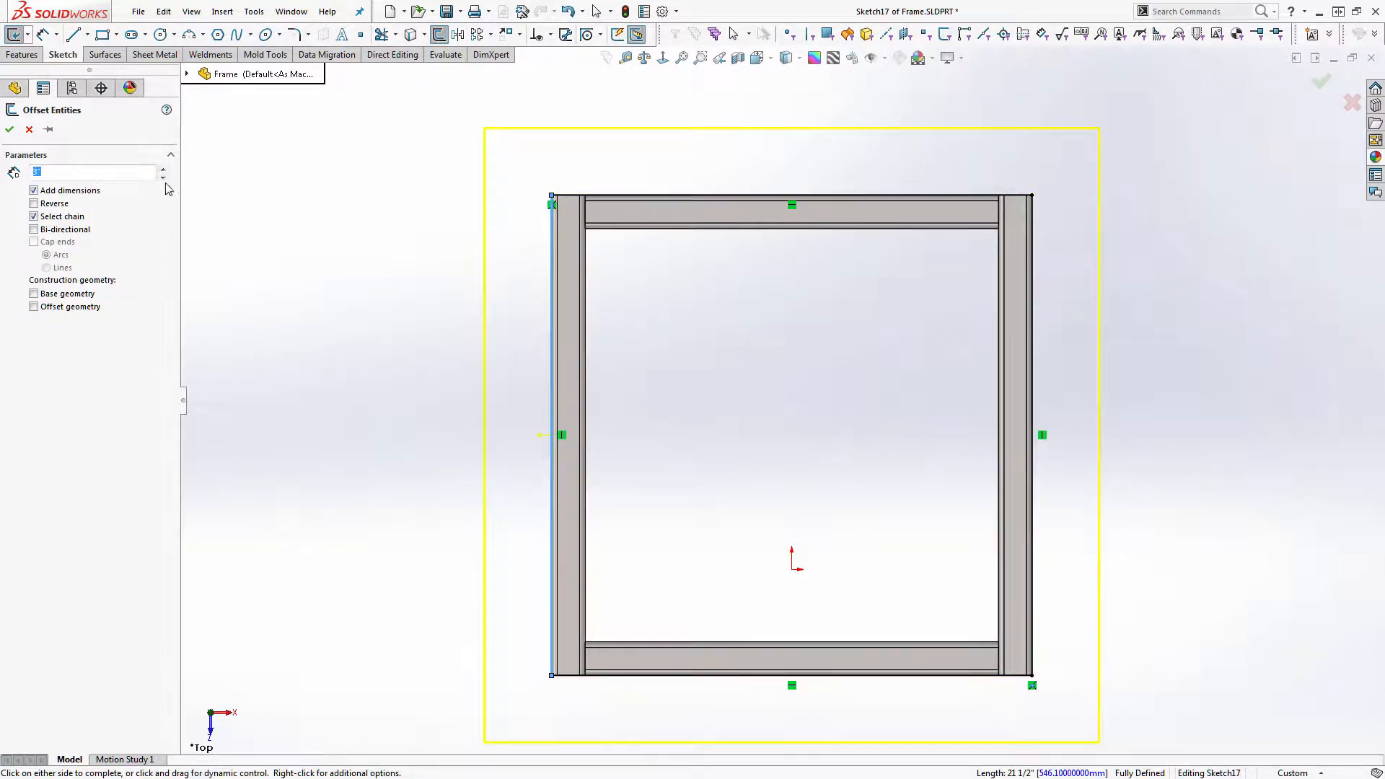
click(687, 365)
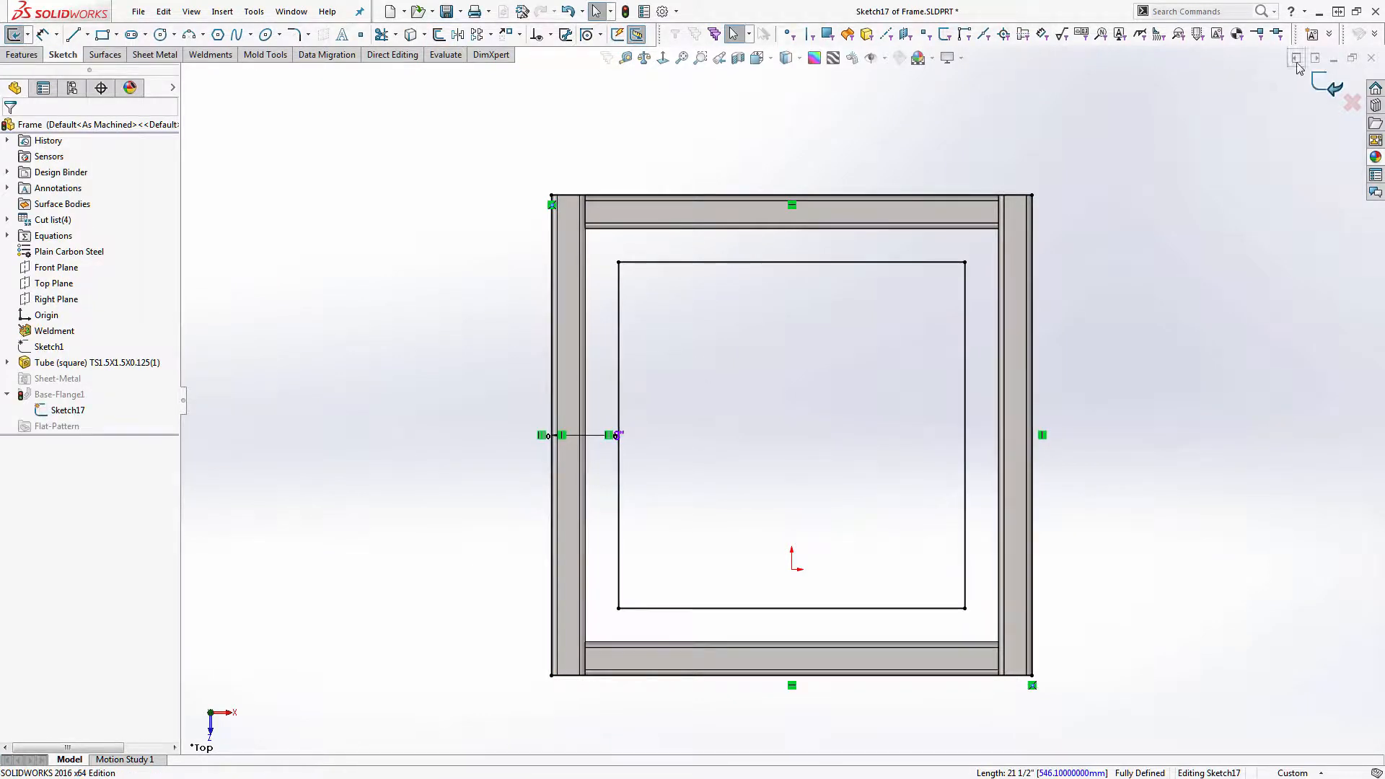
click(1333, 88)
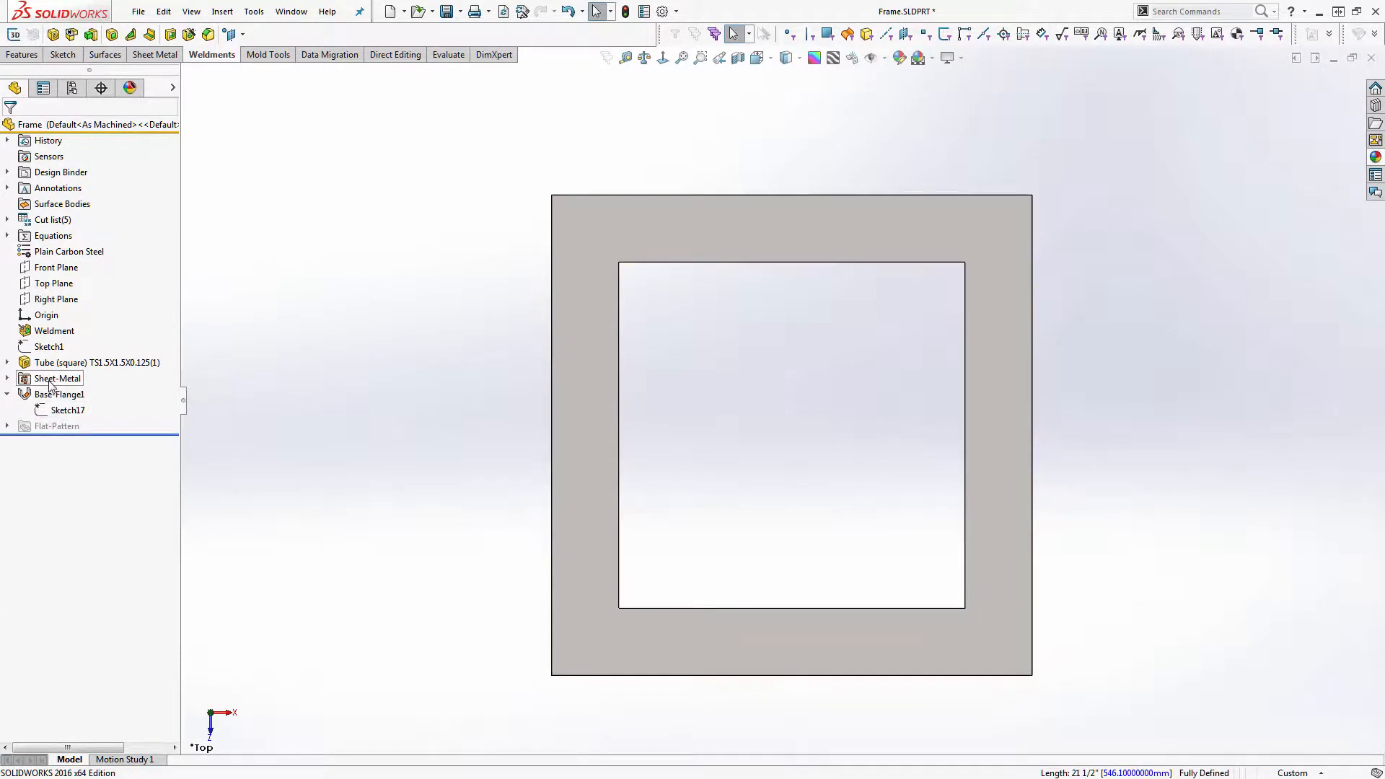
Step: Edit the sheet-metal parameters to a 3/4 in bend radius and a 3/8 in thickness
click(24, 381)
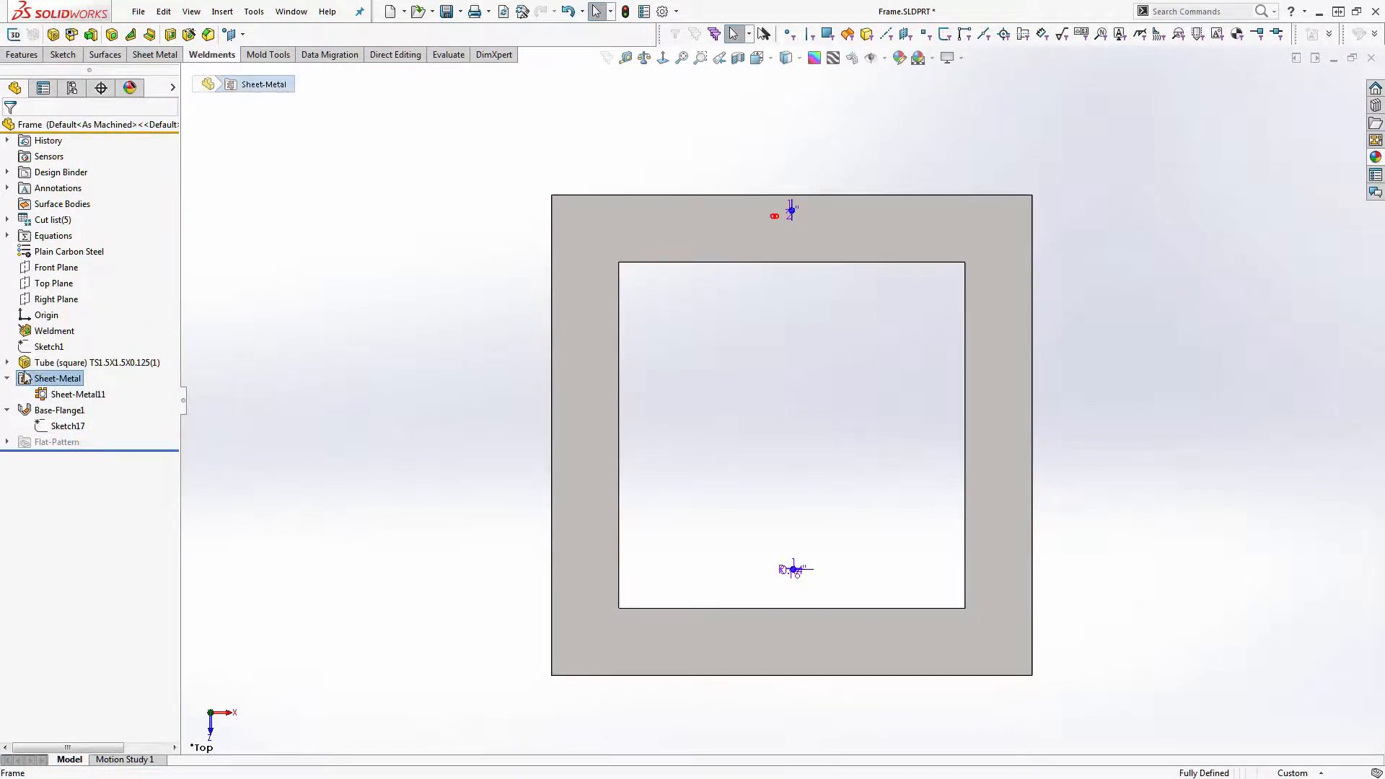
click(49, 344)
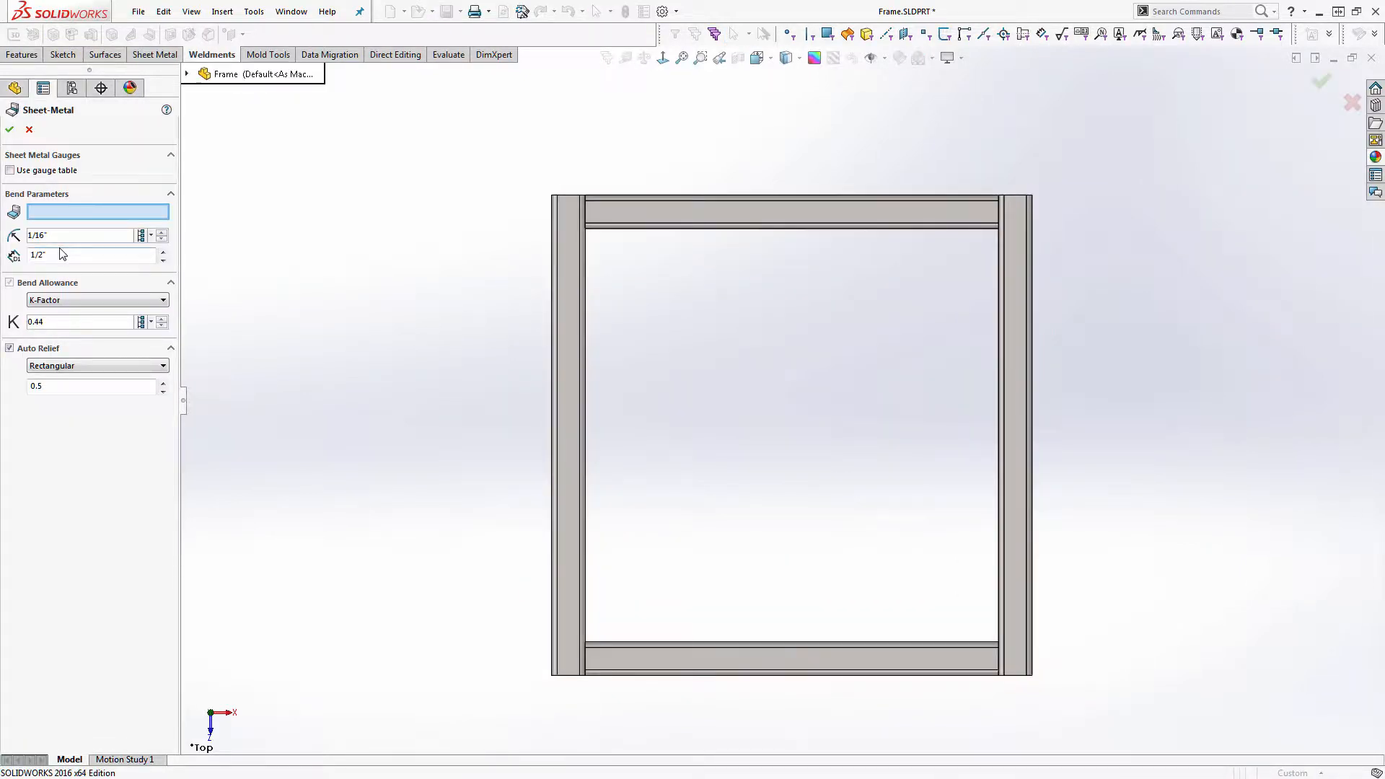
click(65, 236)
text(3/4")
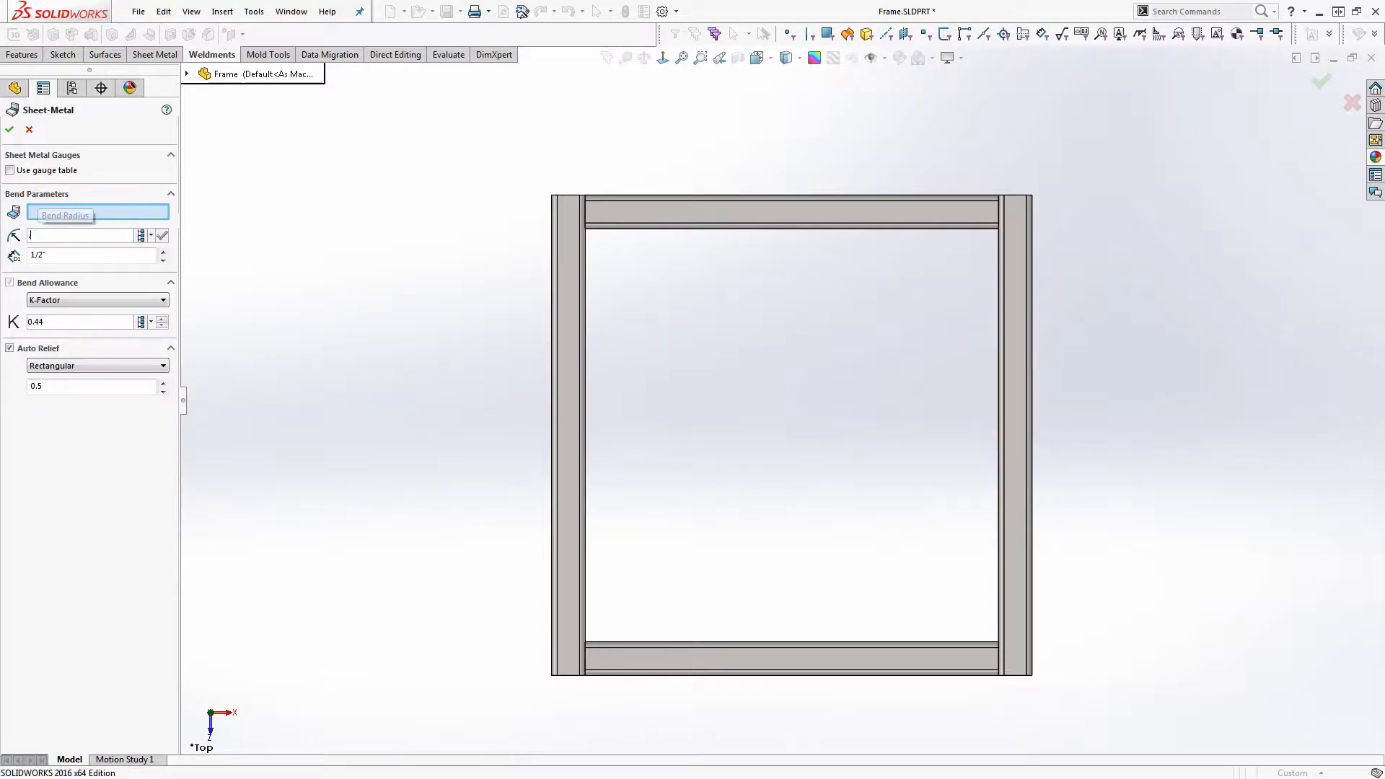
key(Return)
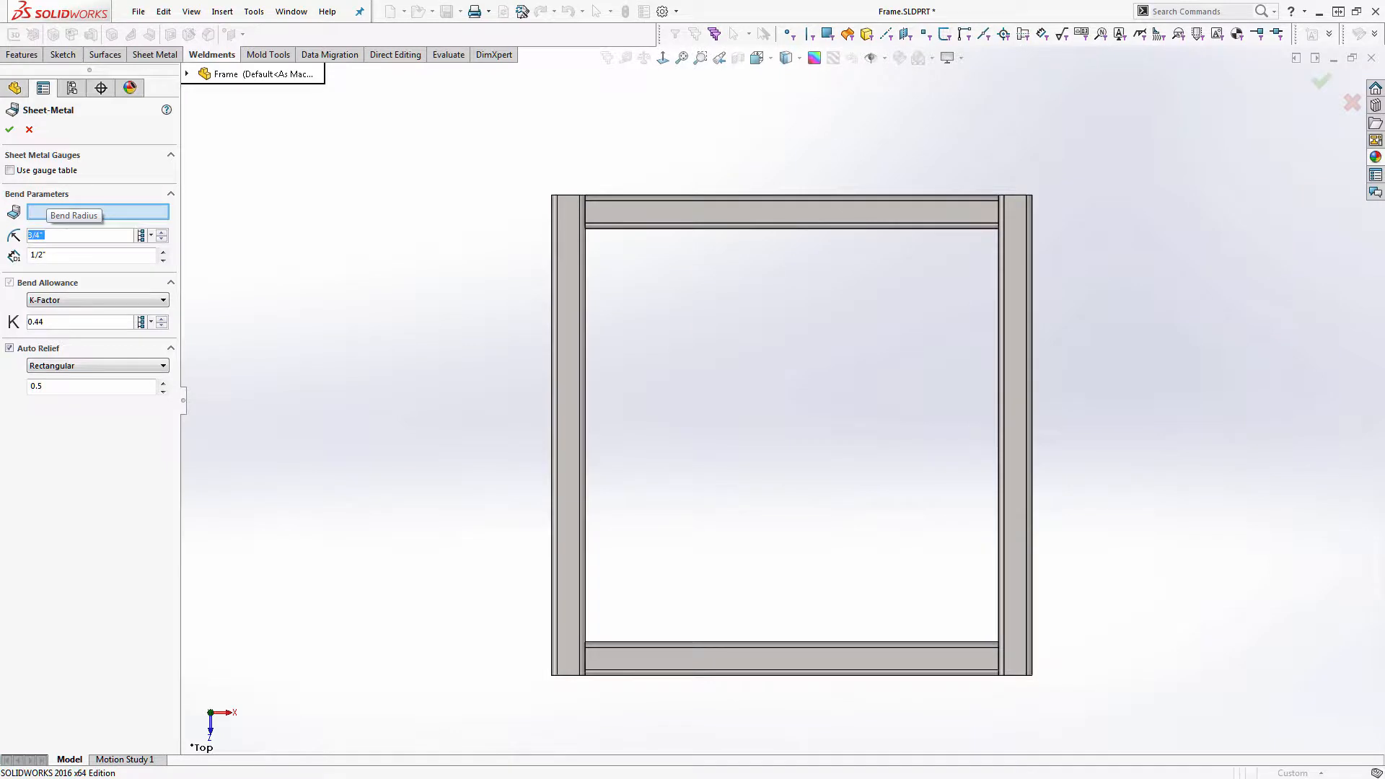
click(70, 260)
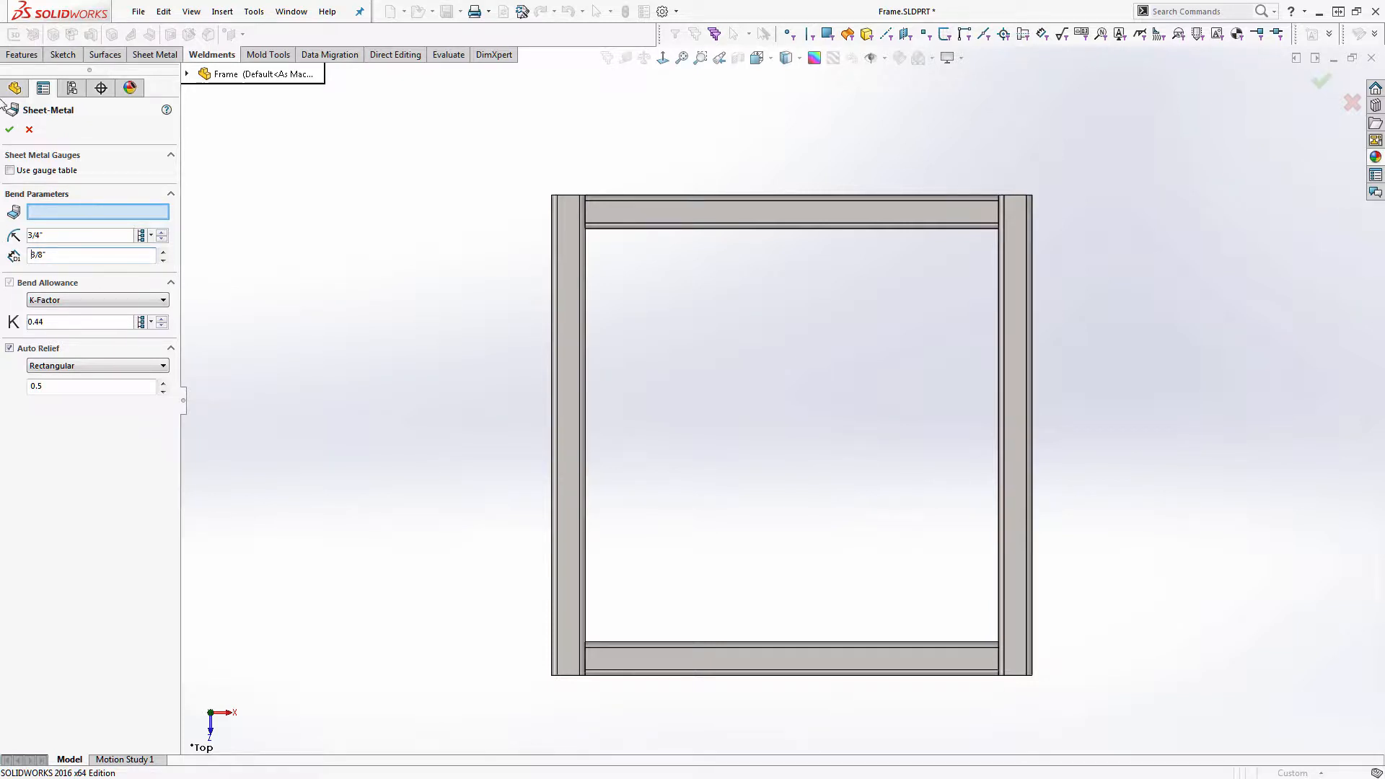
click(10, 131)
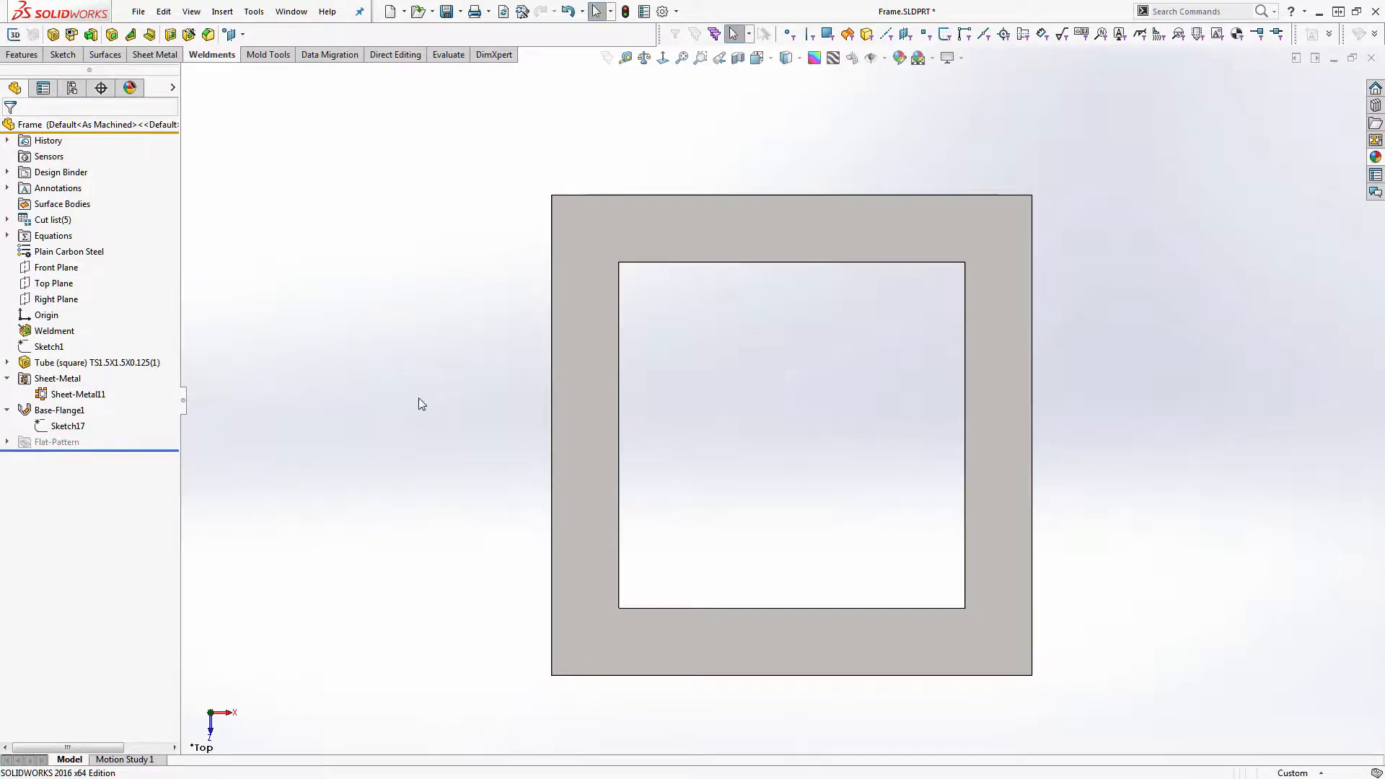
Step: Examine the plate's corner and check the length of its vertical edge above the square tube
middle_drag(421, 404, 634, 479)
scroll(552, 495, down, 6)
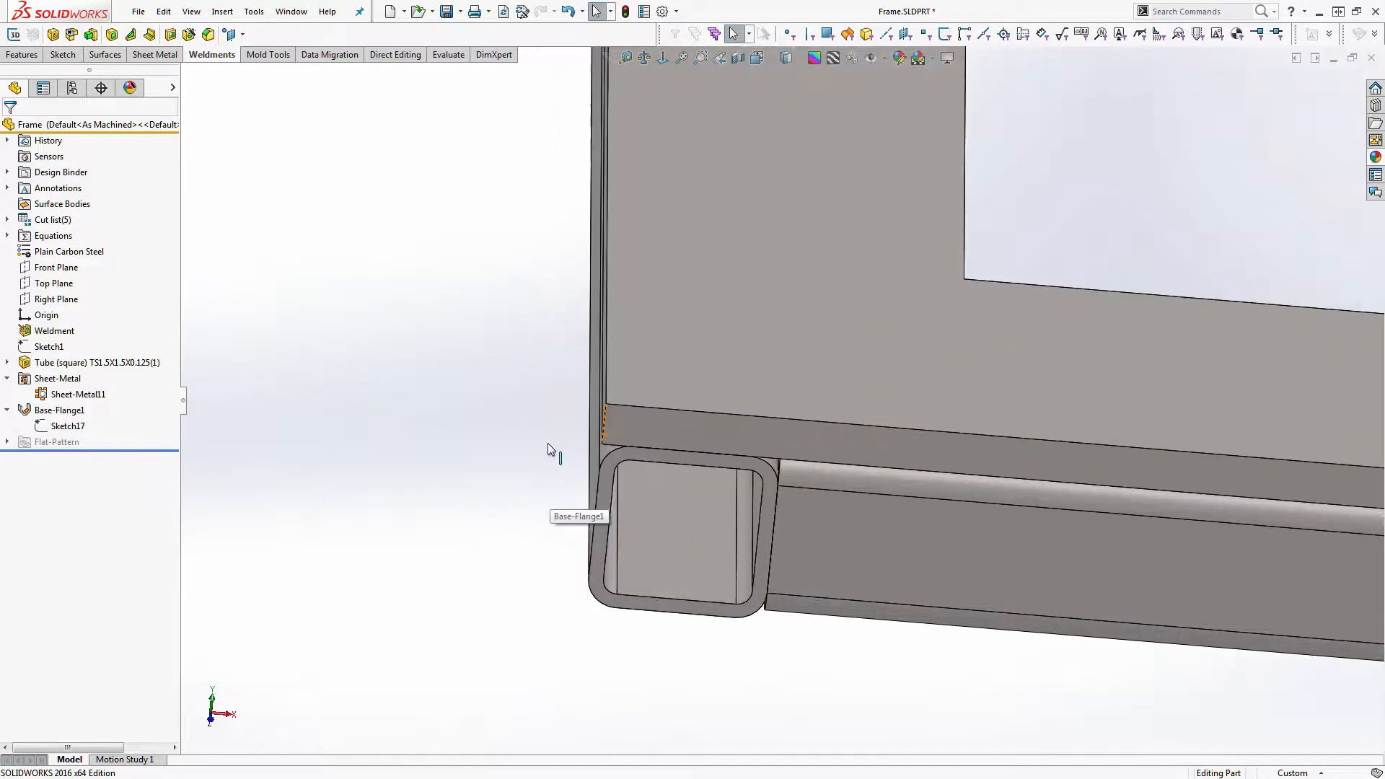
click(605, 423)
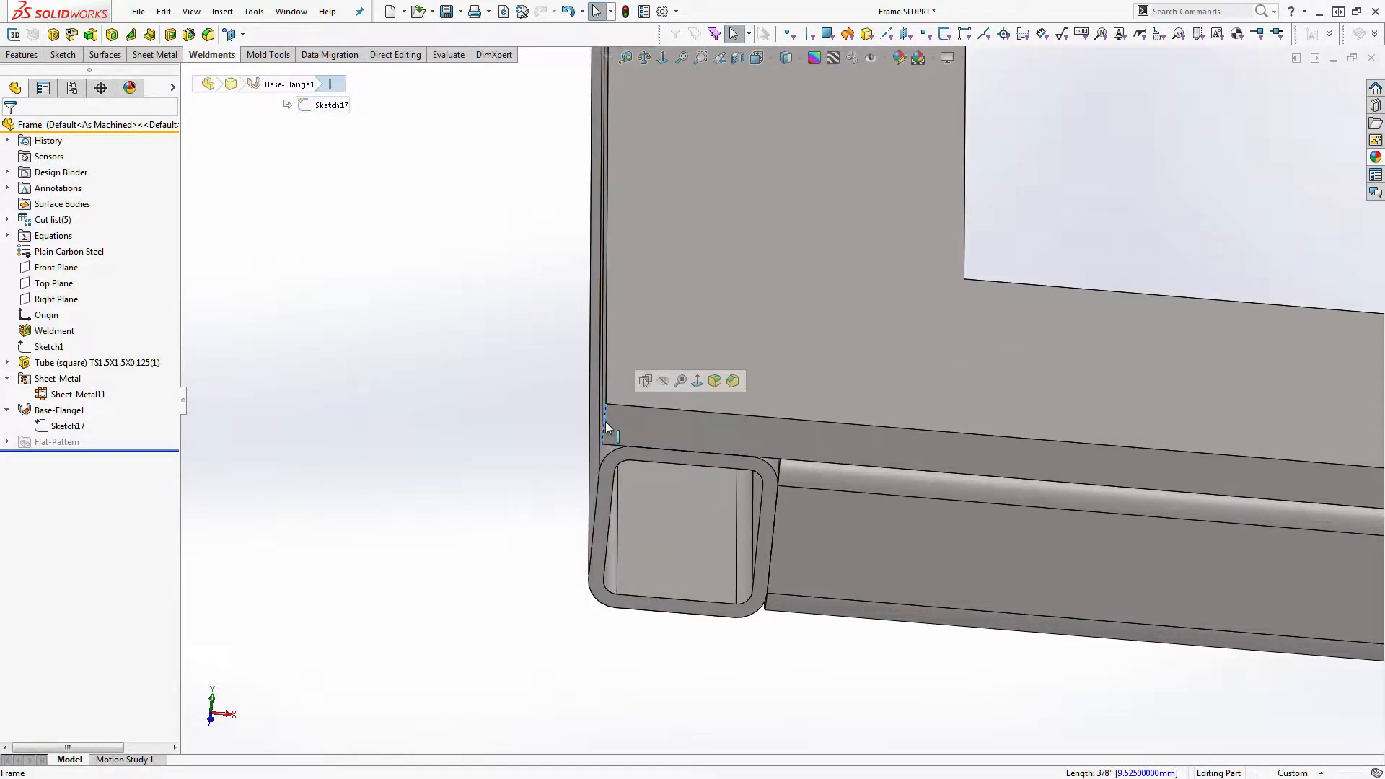
scroll(610, 412, up, 4)
middle_drag(630, 382, 785, 383)
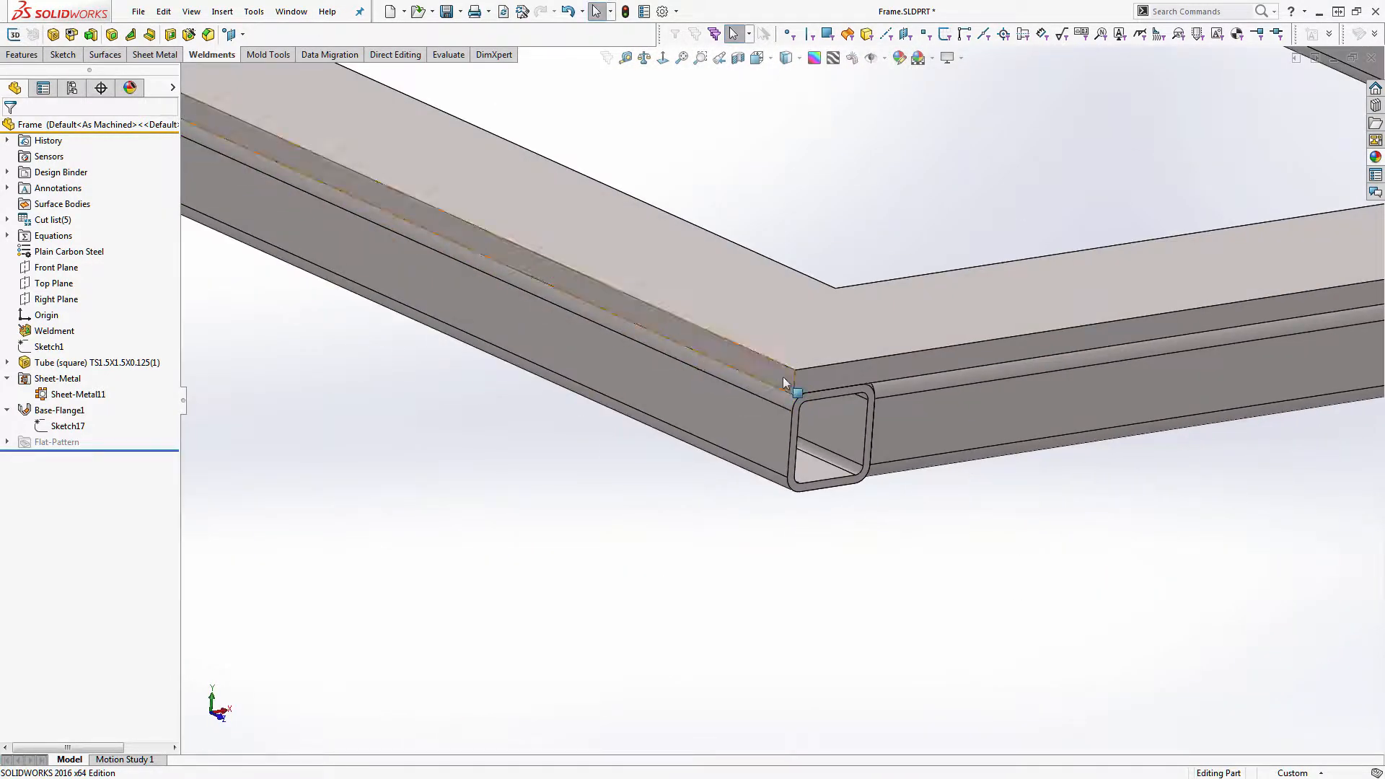
scroll(785, 382, up, 4)
middle_drag(886, 245, 850, 287)
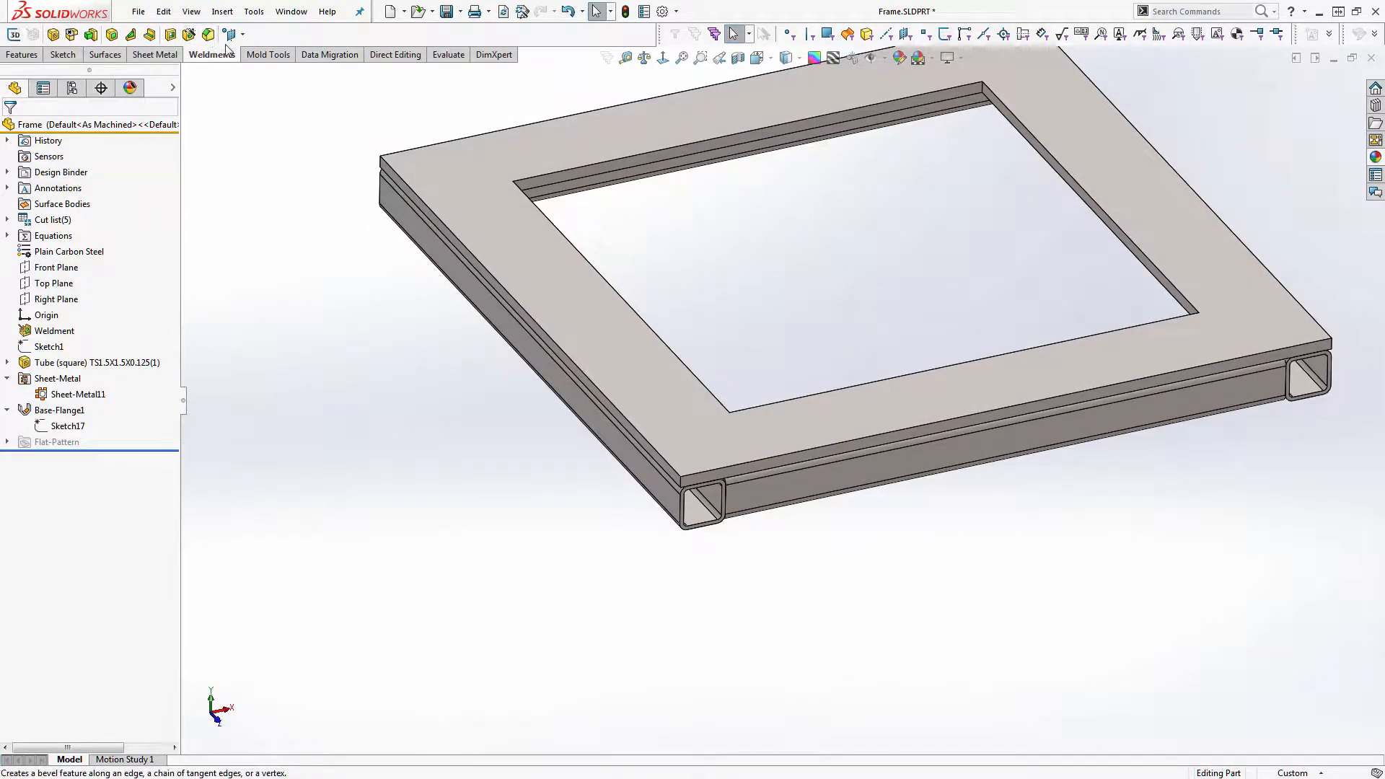
Step: Fillet the top plate's eight vertical corner edges, four outer and four around the opening, with a 1 in radius
click(22, 55)
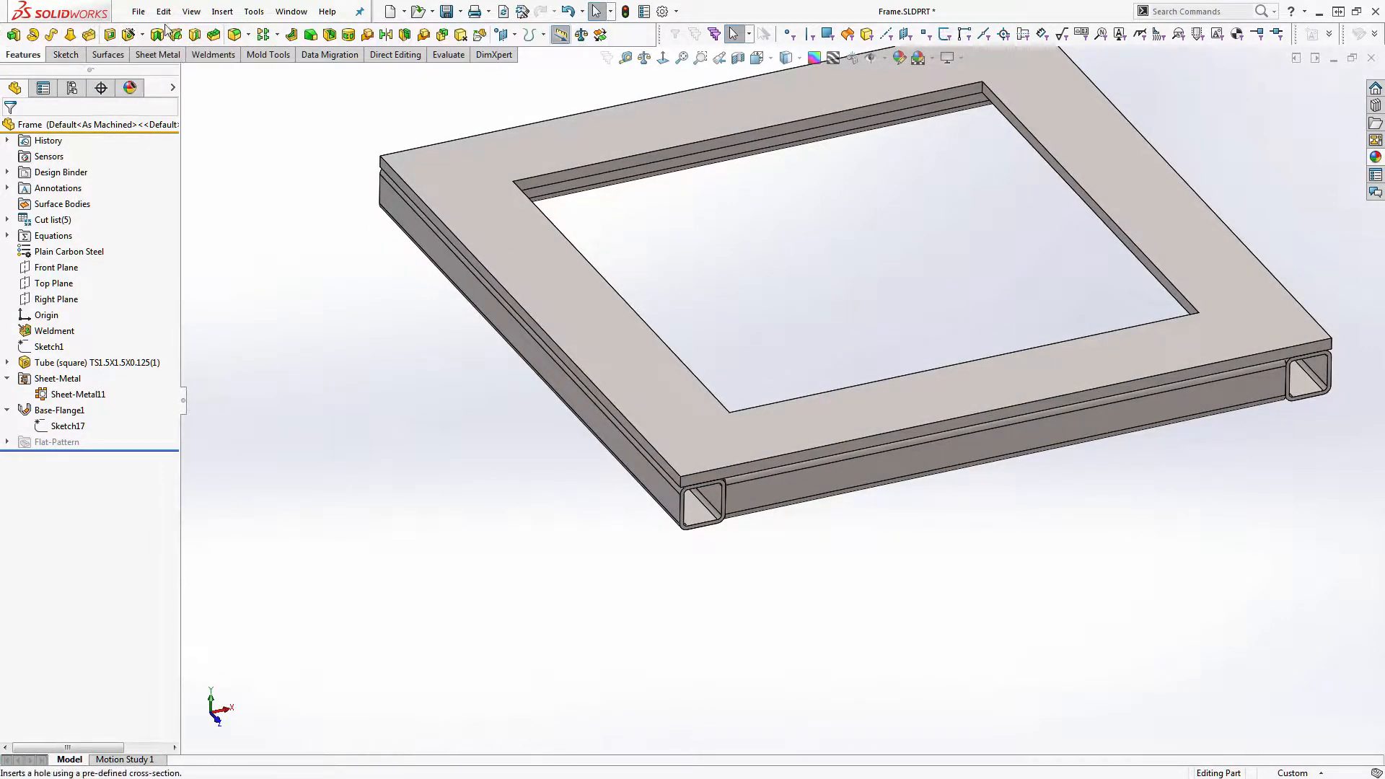
click(248, 36)
click(258, 49)
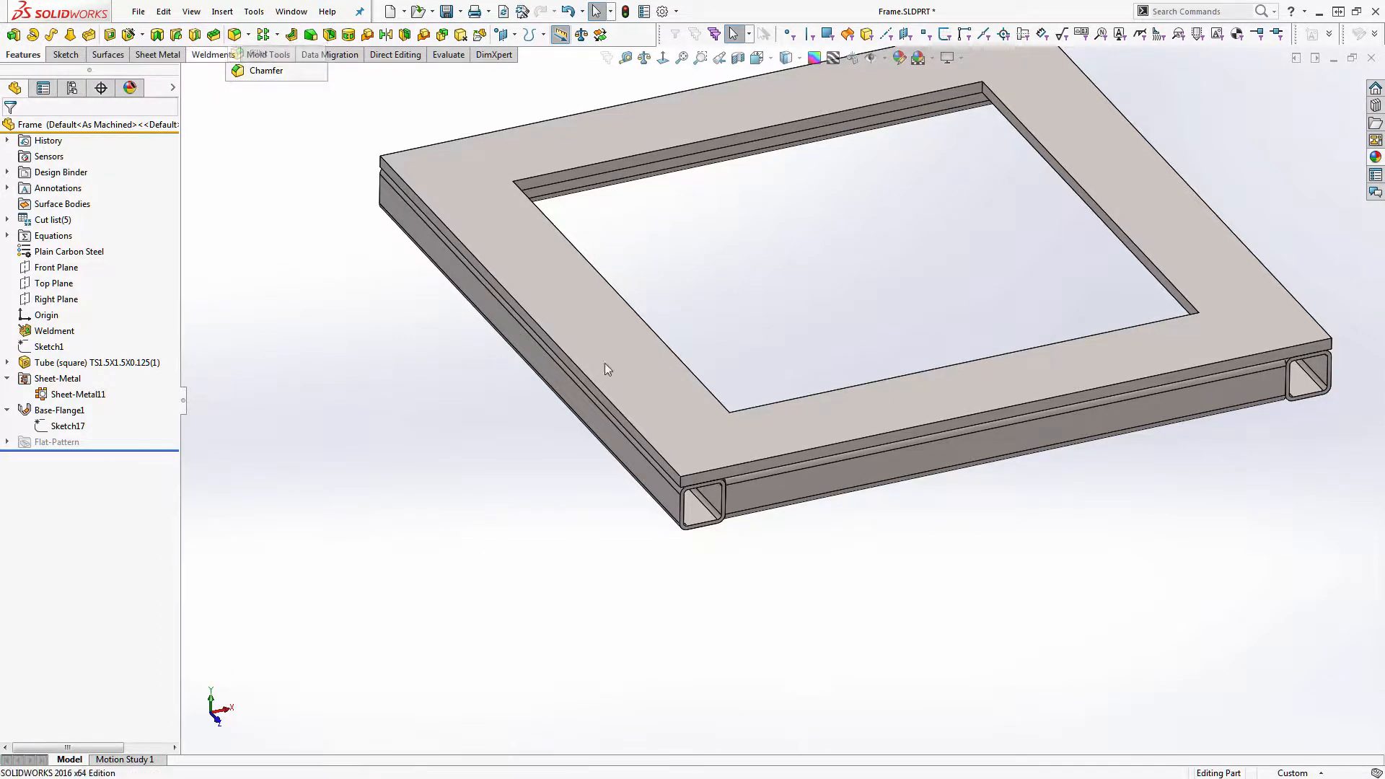
scroll(684, 489, down, 4)
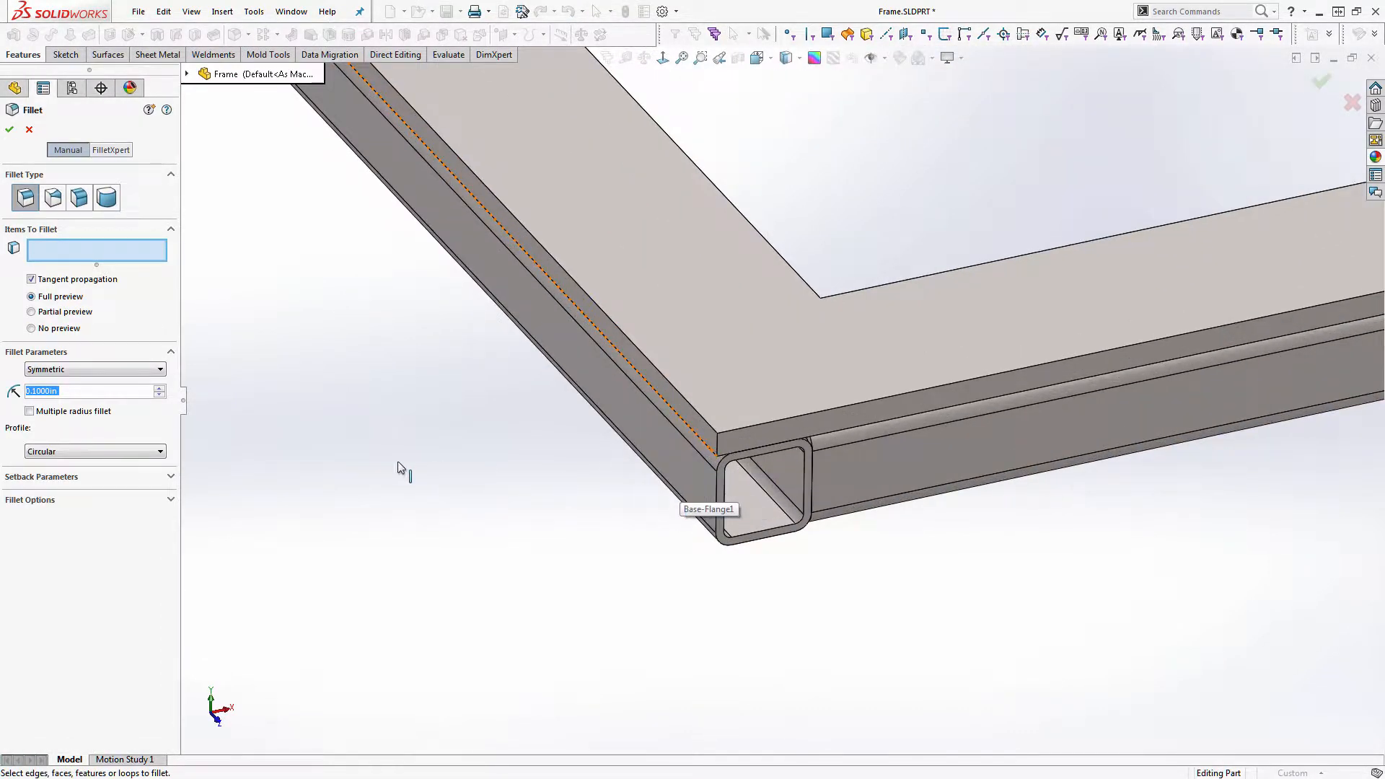
text(1)
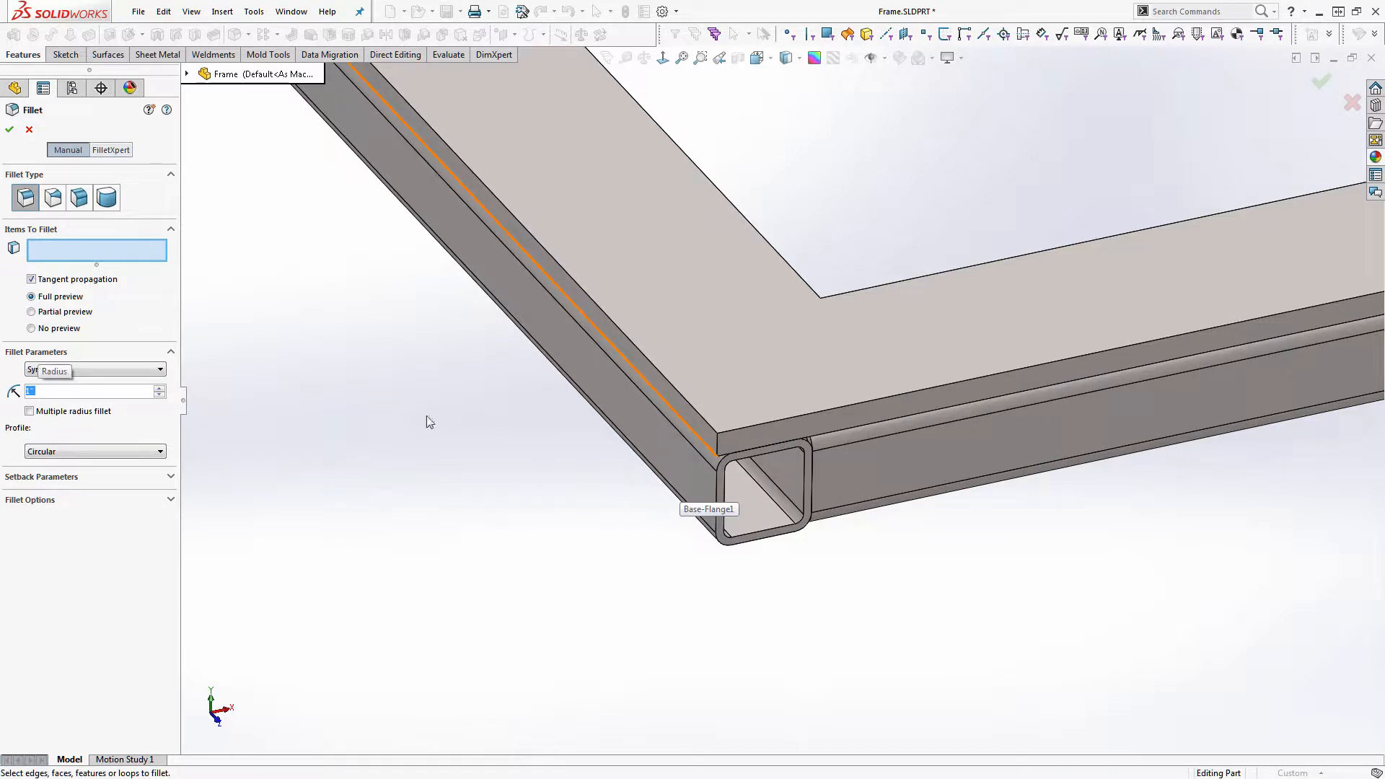
click(716, 439)
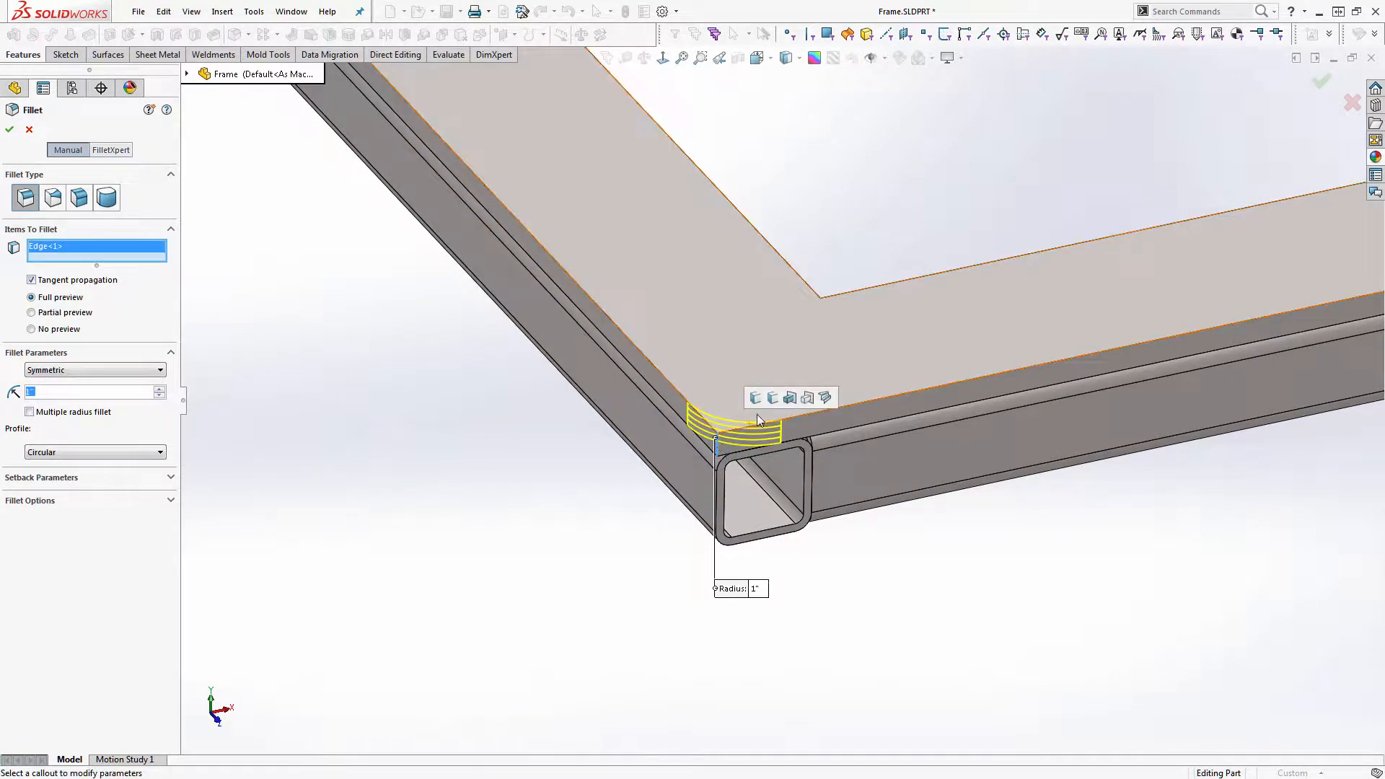
click(773, 397)
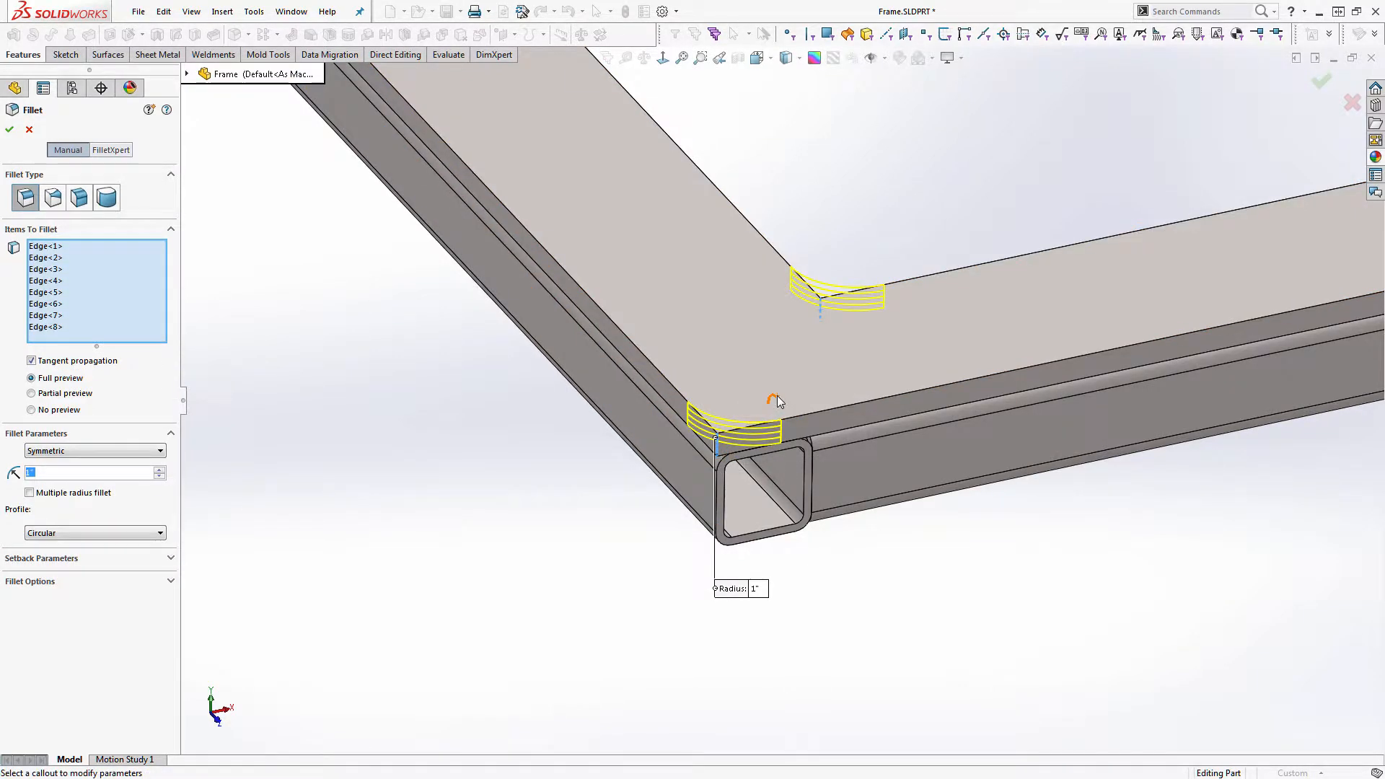
scroll(779, 400, up, 5)
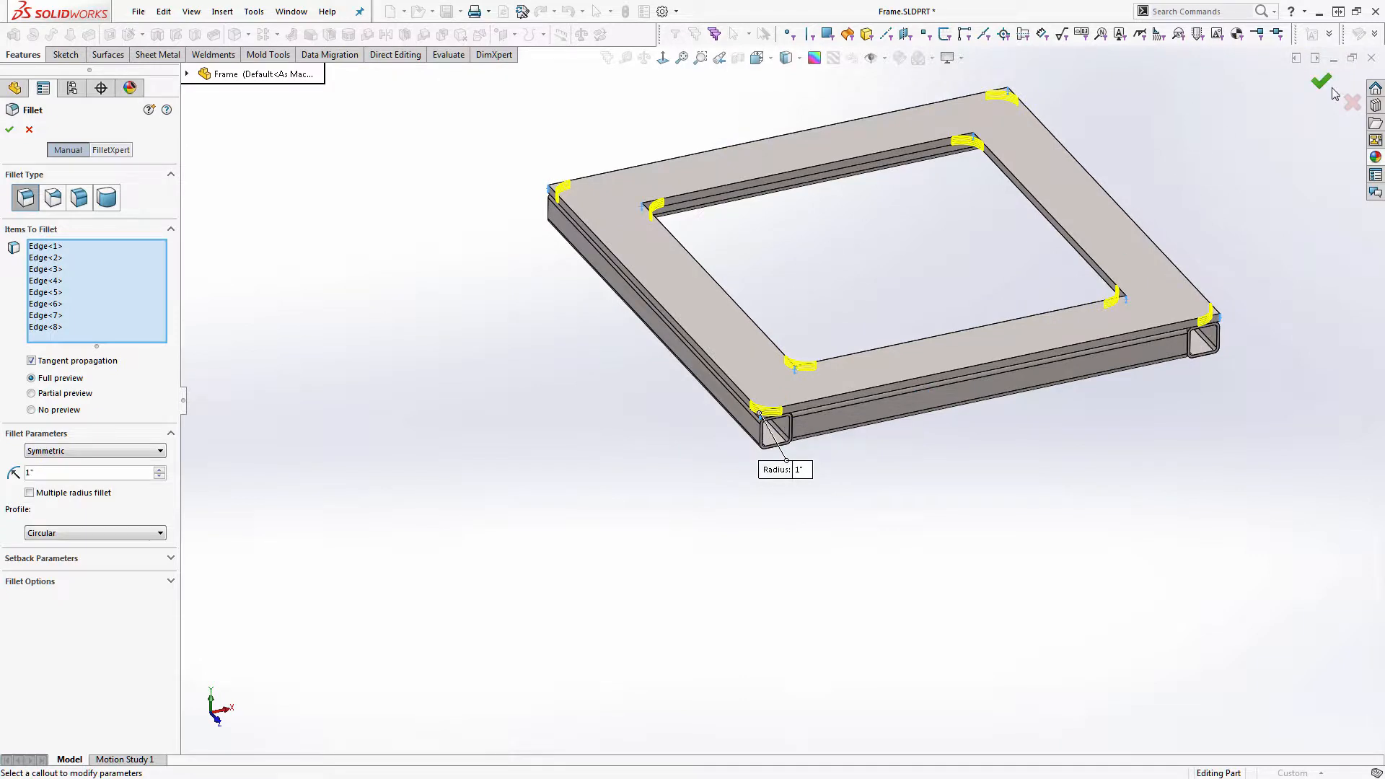
click(1321, 82)
Step: Save the changes to the Frame part and close it to return to the Buffing Station assembly
scroll(1128, 247, down, 3)
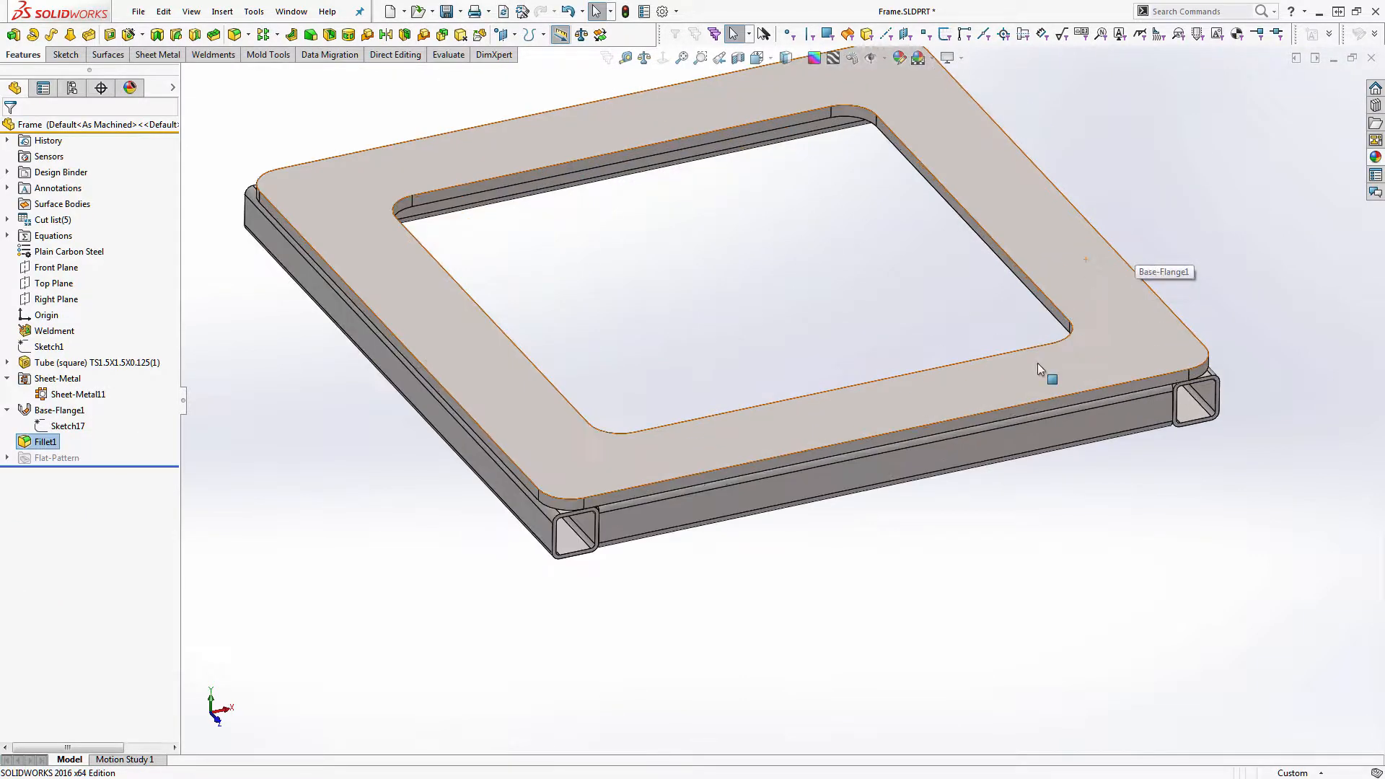
key(ctrl+w)
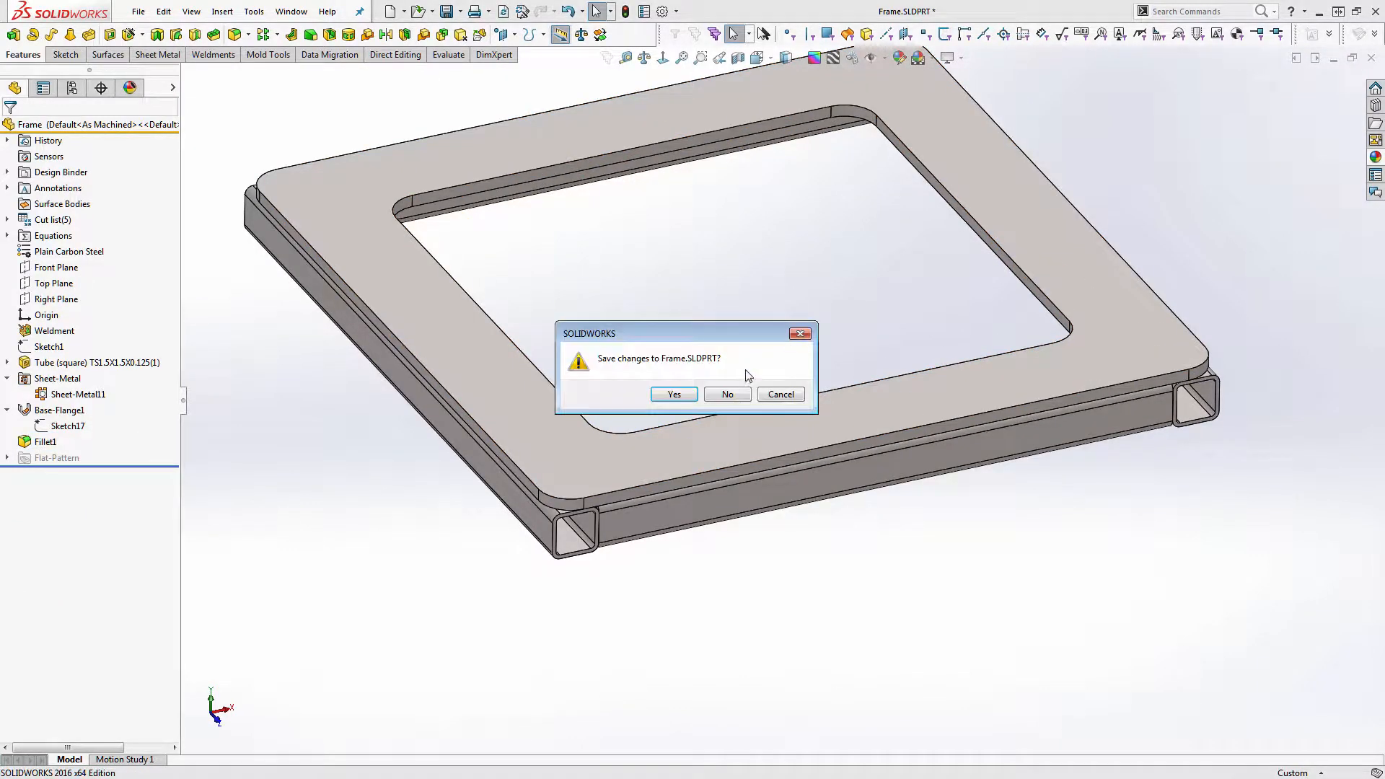
click(665, 396)
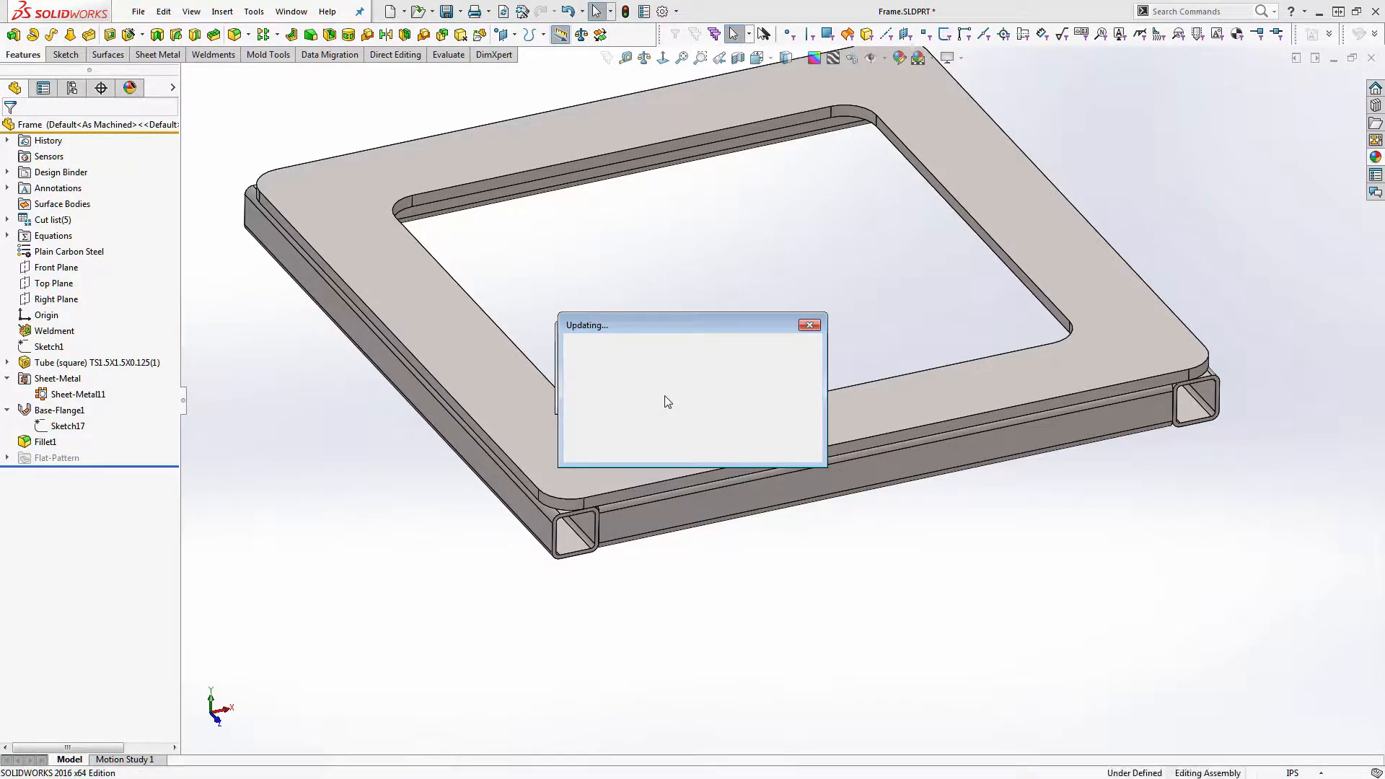
Step: Inspect how the plate's rounded outer corner sits over the square tube and open the Frame part from the assembly
scroll(664, 396, down, 5)
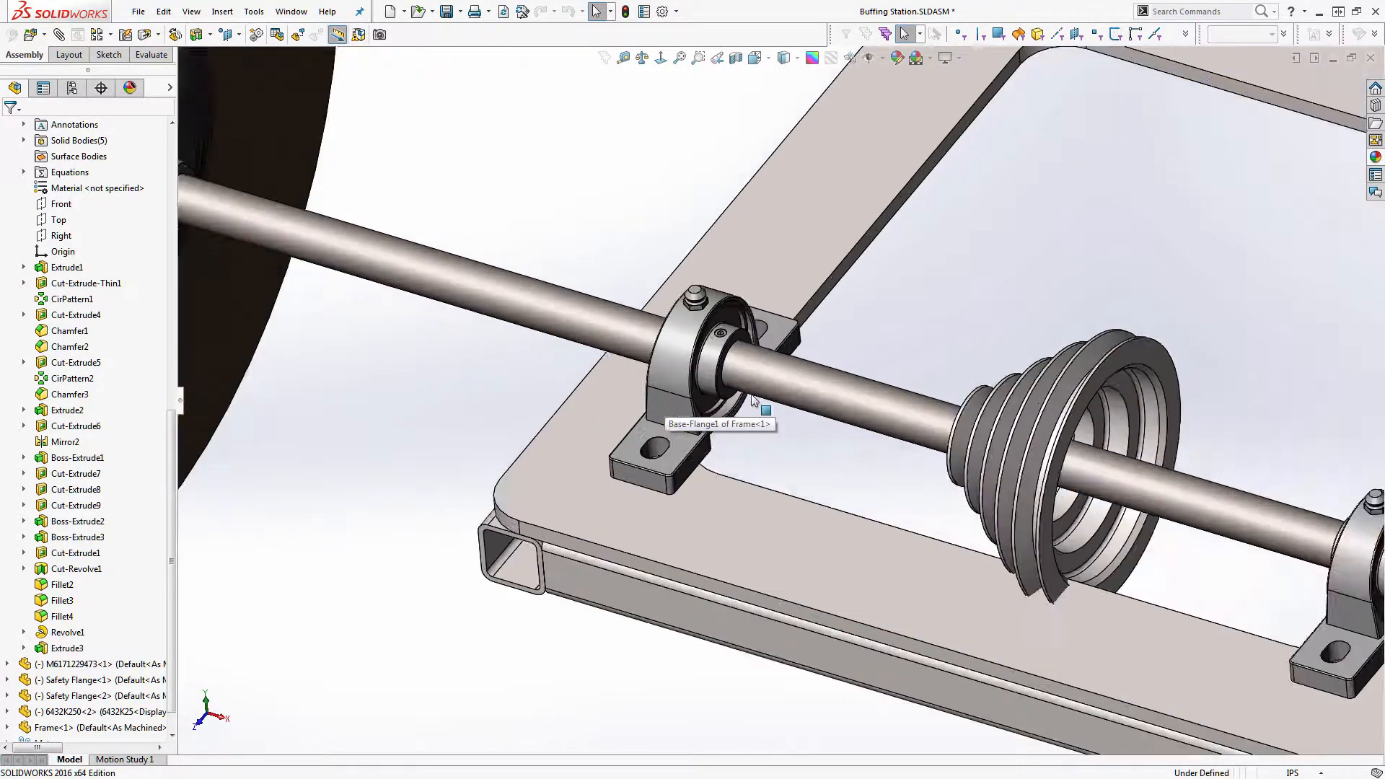
middle_drag(765, 351, 728, 445)
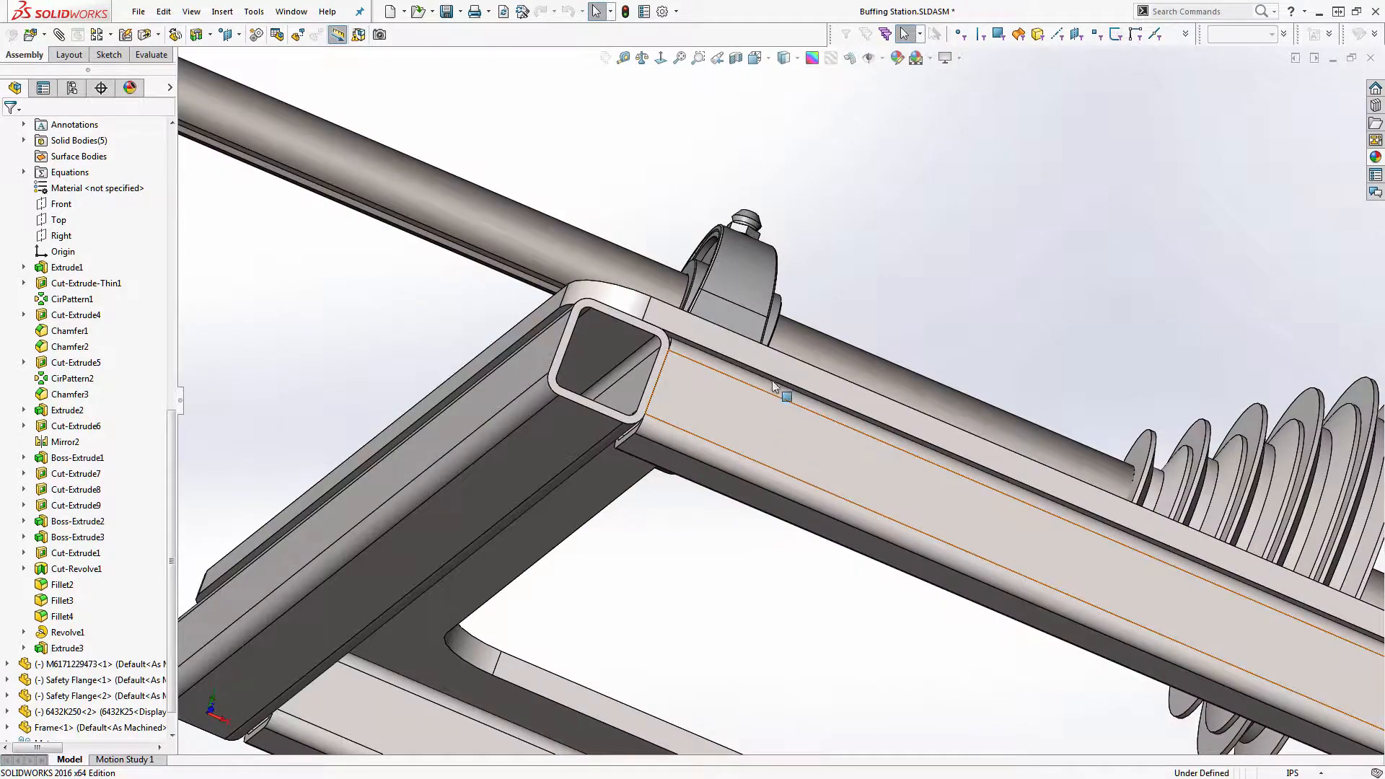
middle_drag(773, 383, 609, 507)
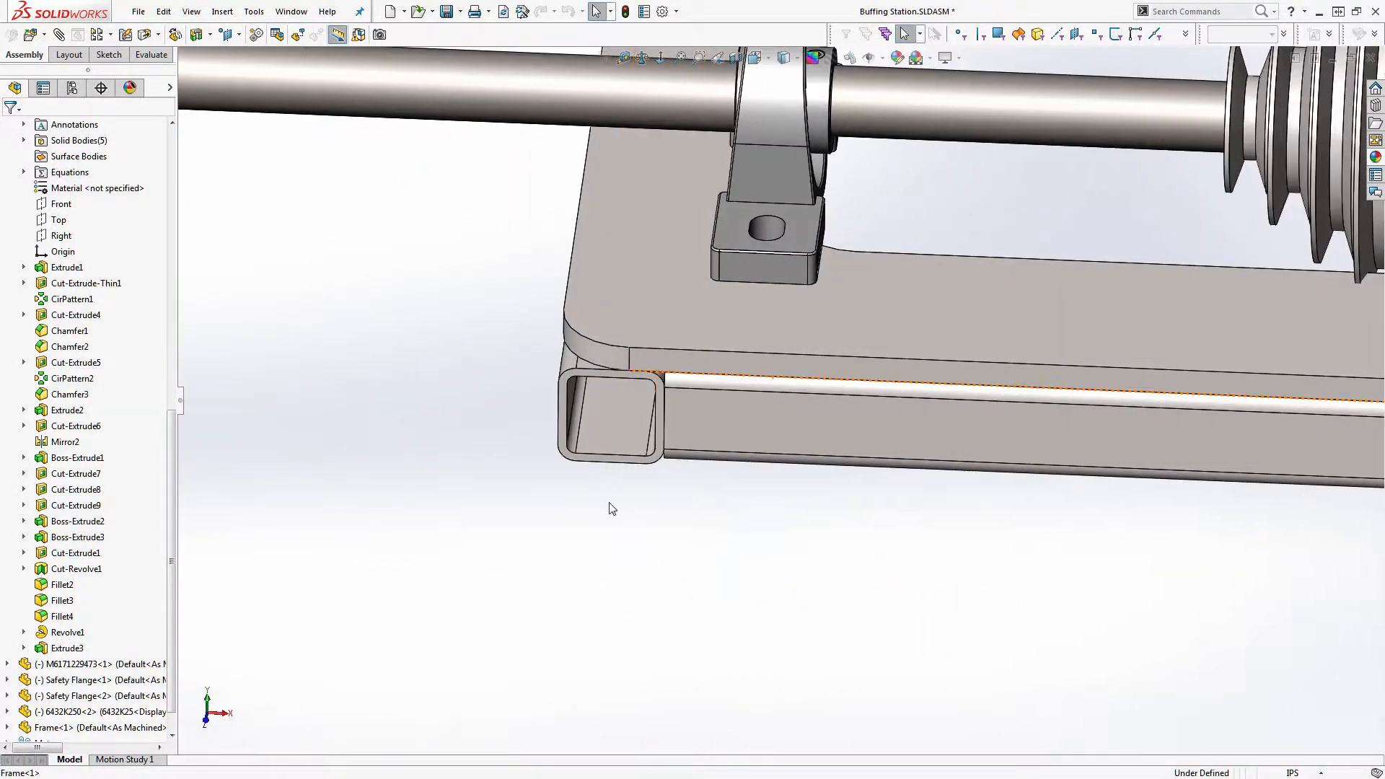
click(600, 352)
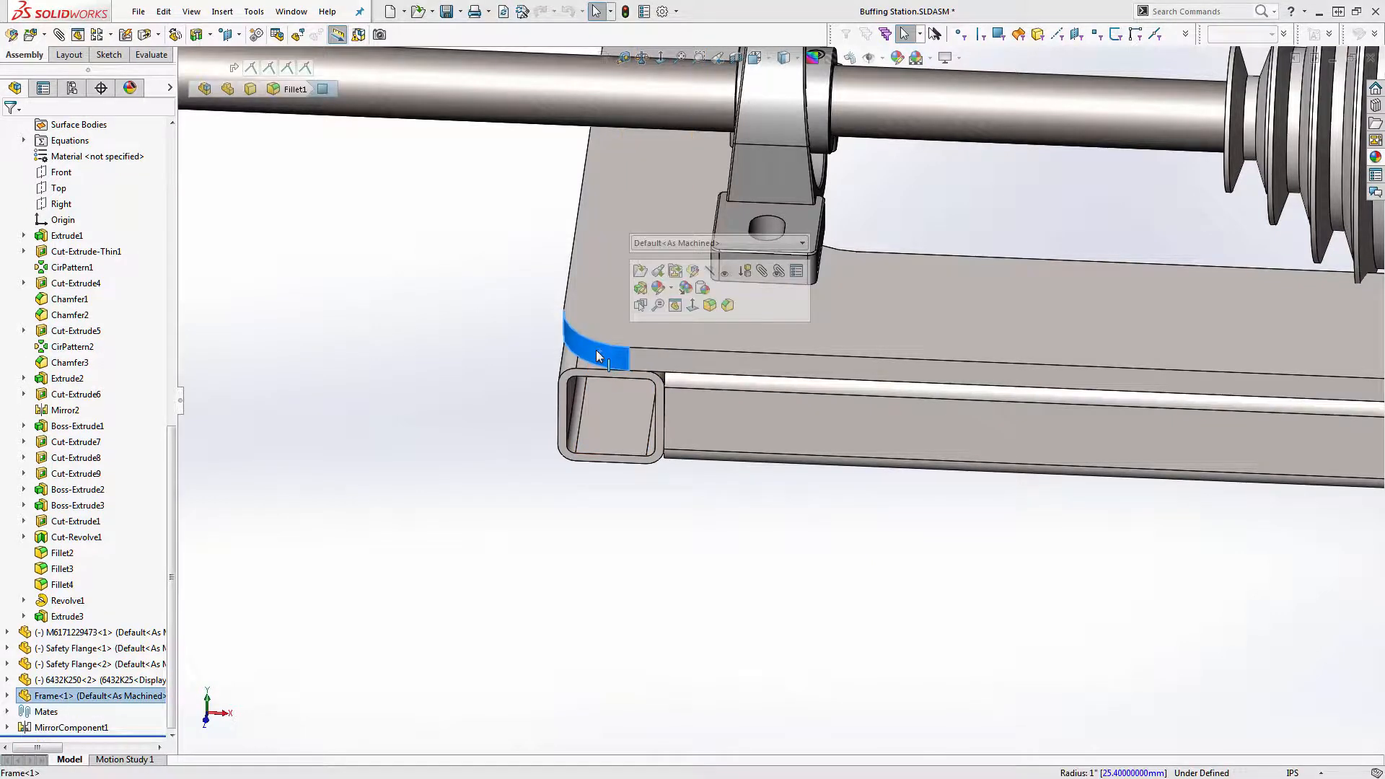
click(639, 273)
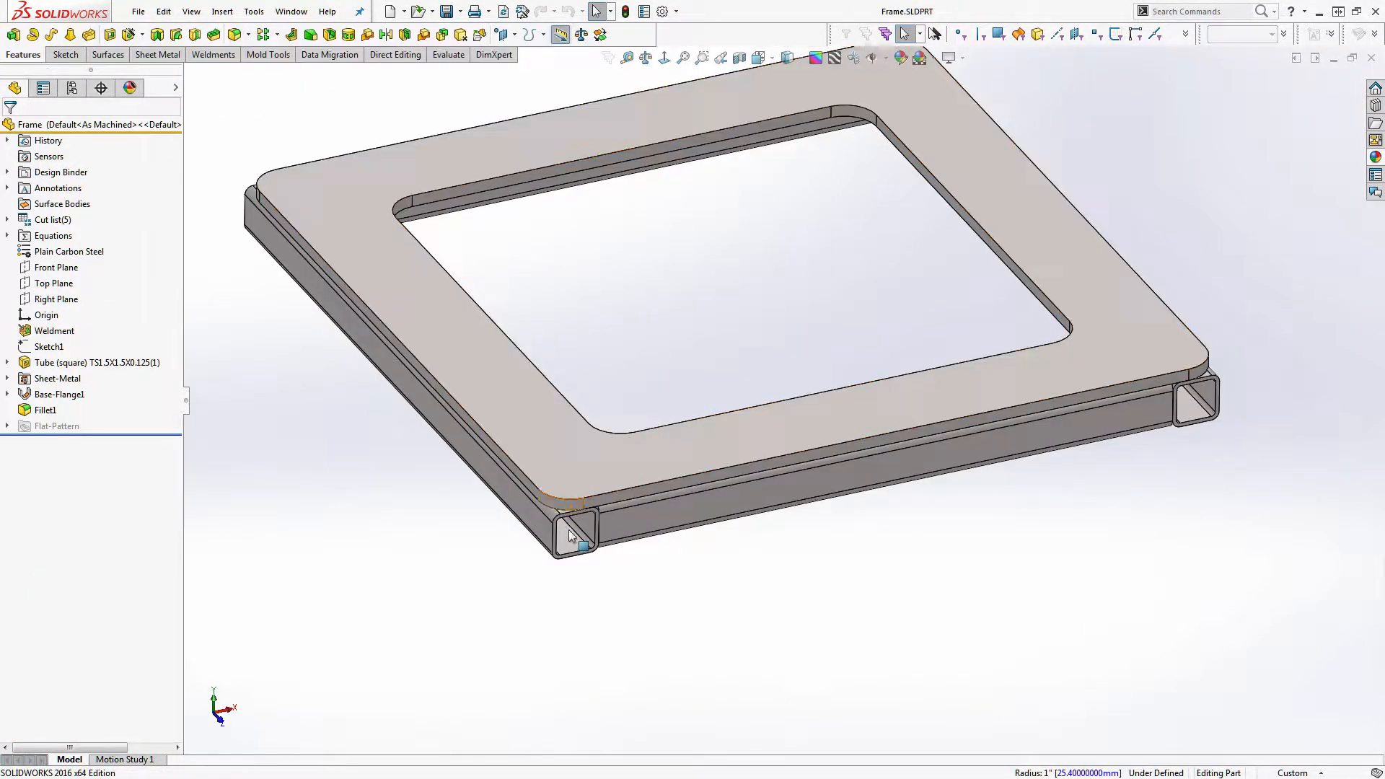
Step: Edit the plate's corner fillet to remove the opening's four inner corner edges from its selection
scroll(575, 512, down, 5)
click(580, 482)
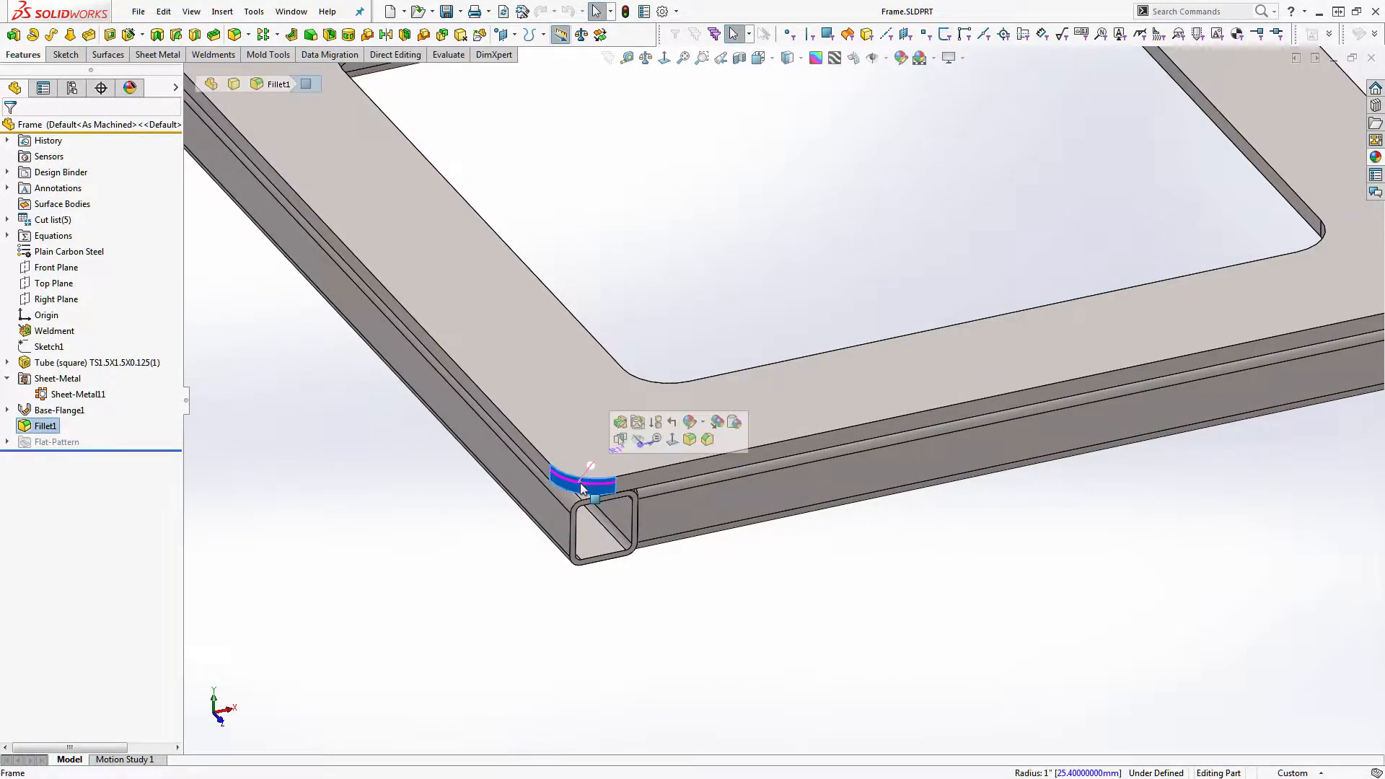
click(40, 425)
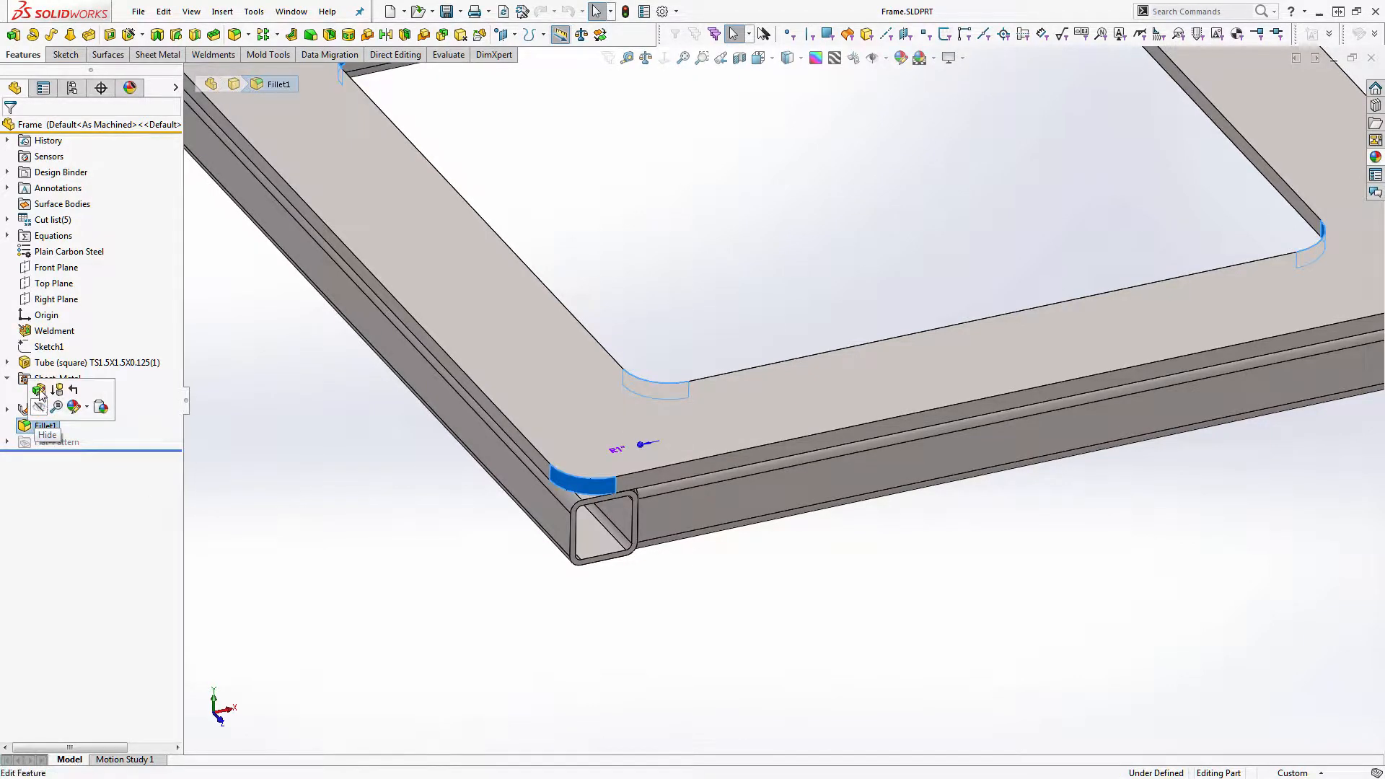
click(39, 390)
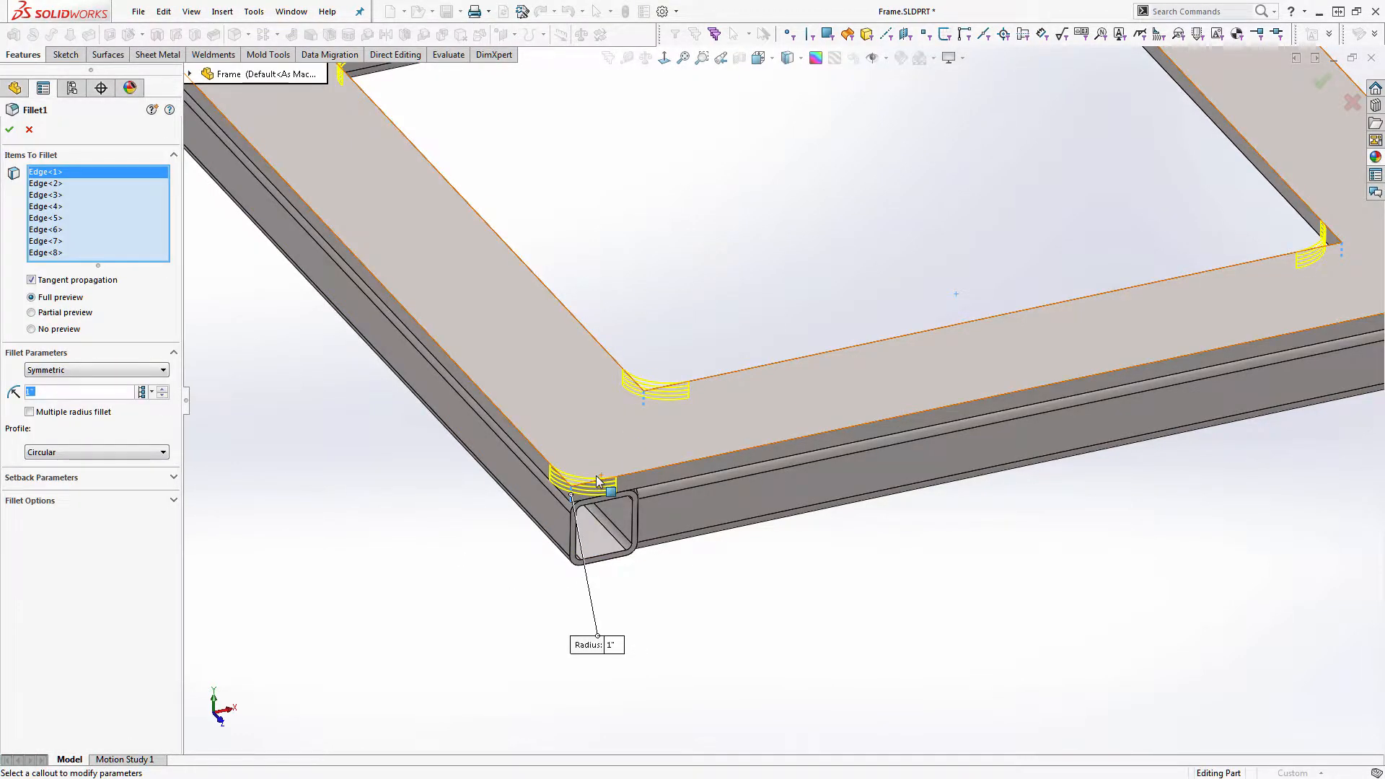
click(647, 397)
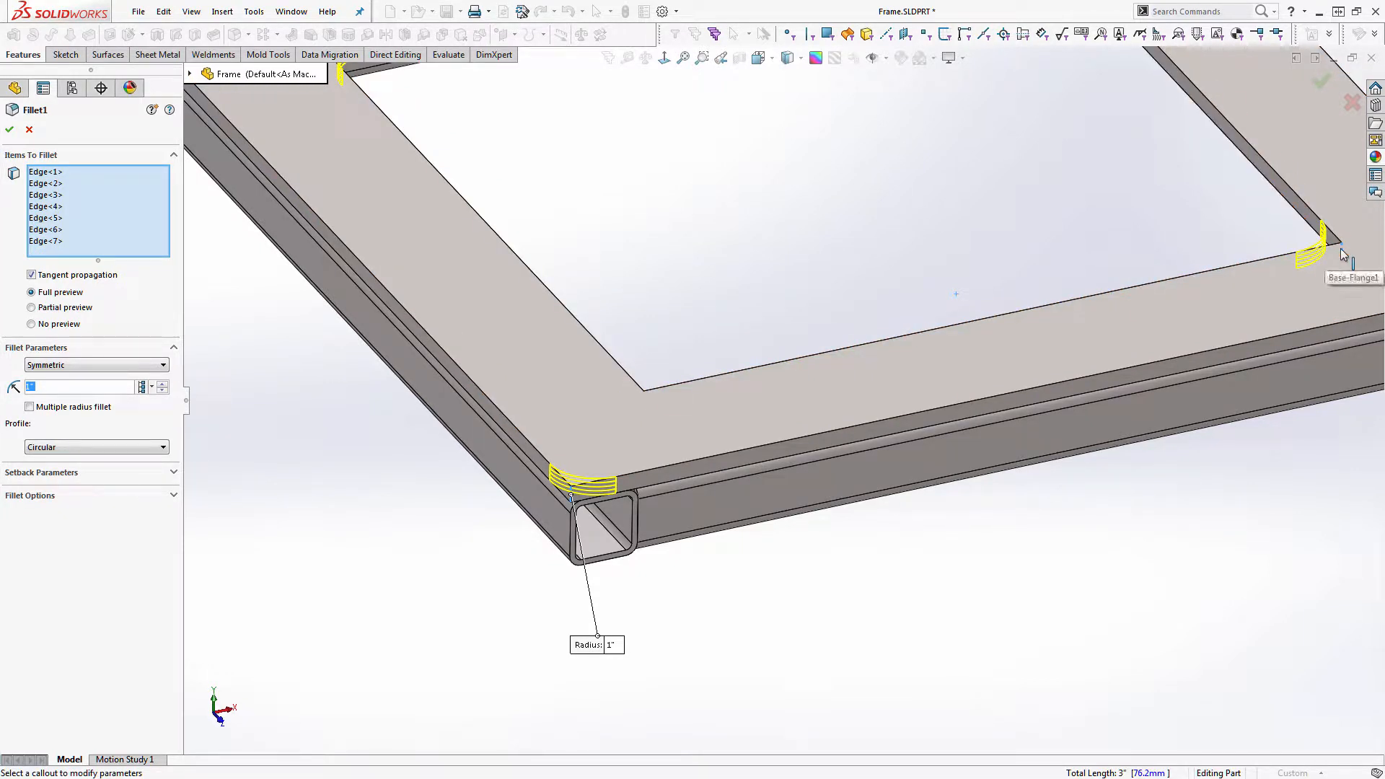
click(1338, 259)
scroll(959, 220, up, 5)
scroll(738, 184, down, 6)
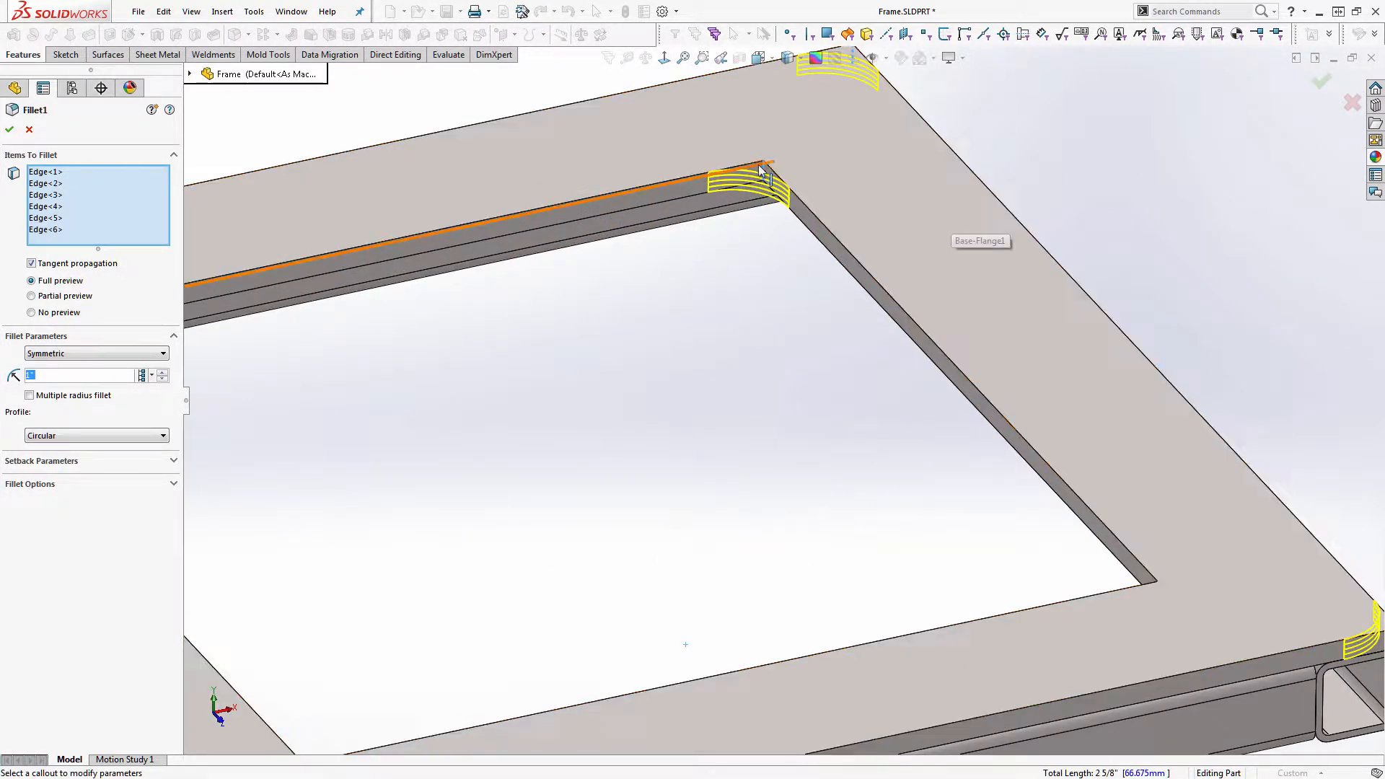
click(739, 183)
scroll(782, 402, up, 3)
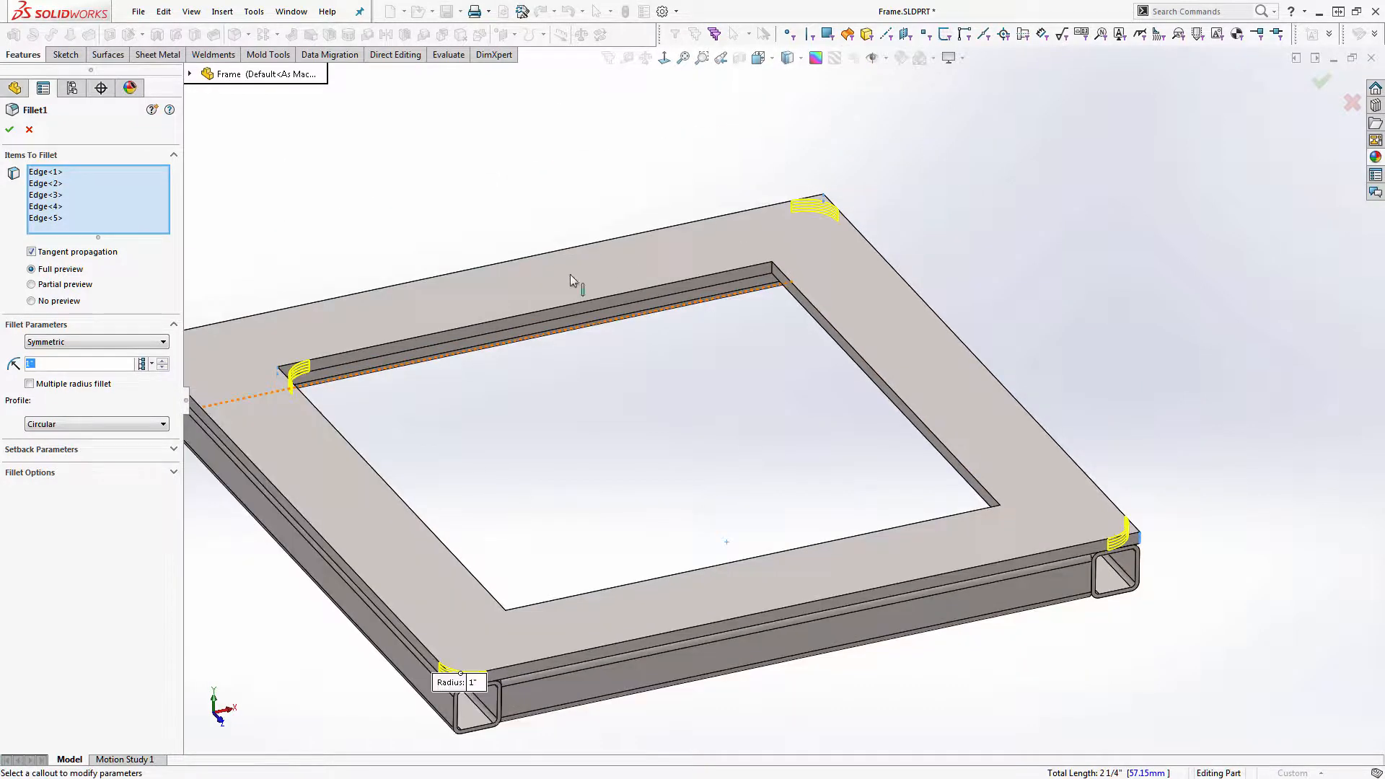
click(281, 375)
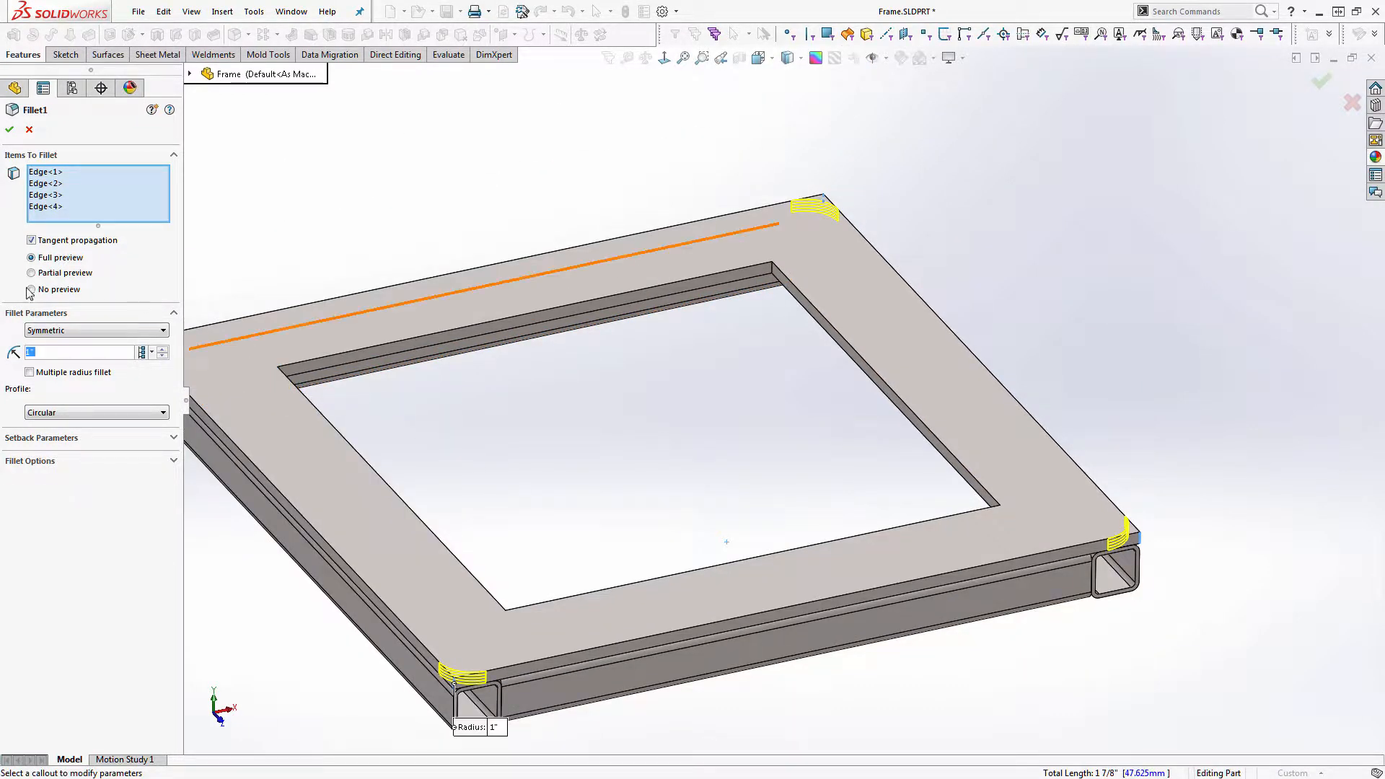
Step: Set the radius of the outer corner fillet to 1/4 in and accept the feature
text(1/4)
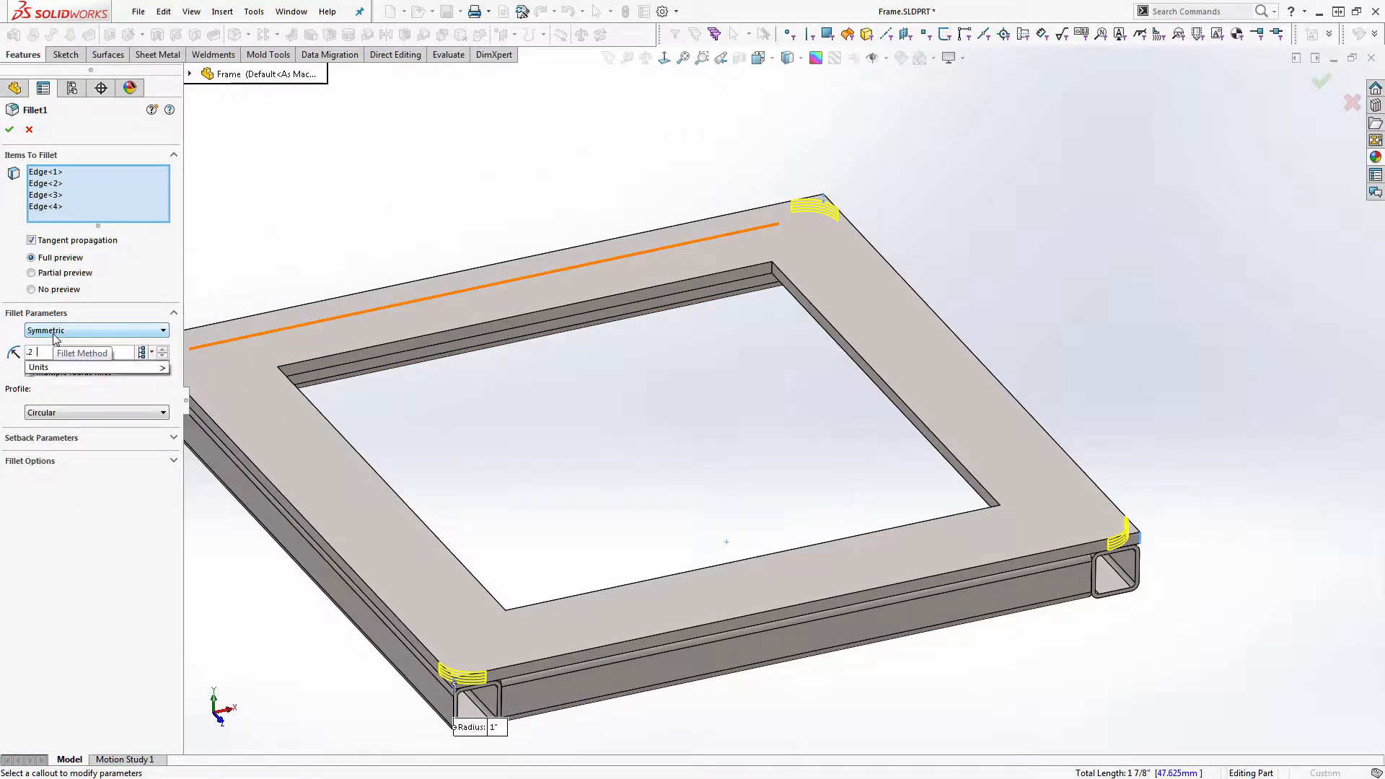
key(Return)
click(9, 129)
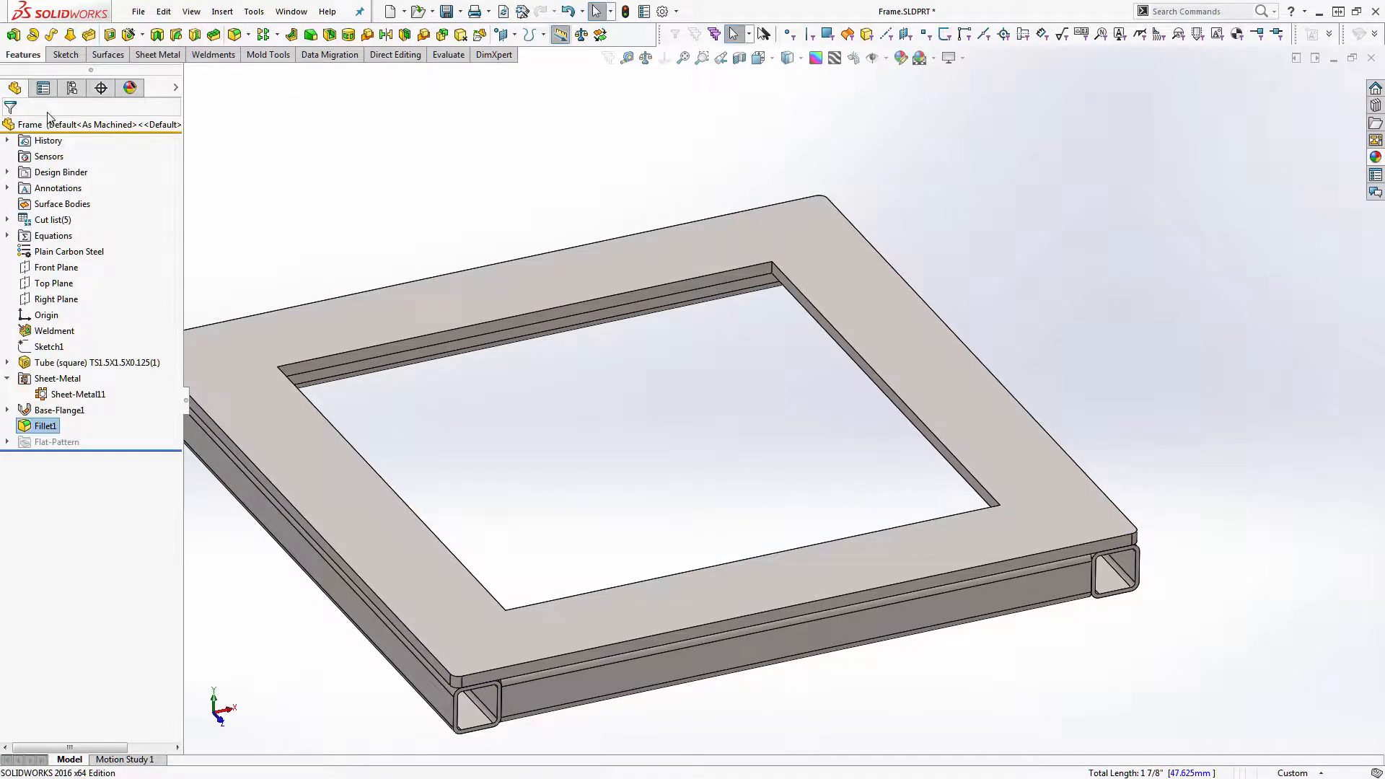
Step: Fillet the four inner corner edges of the plate's opening with a 1 in radius
click(235, 35)
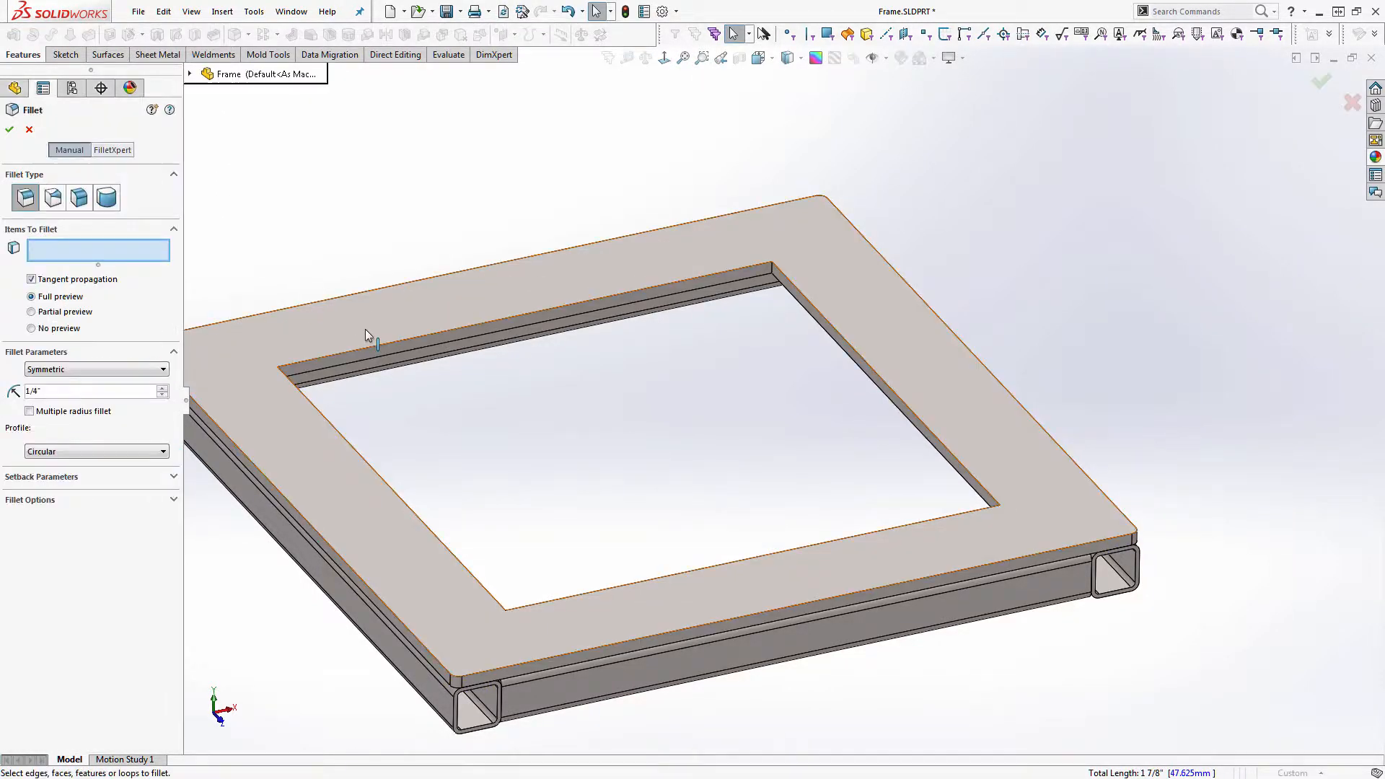
click(772, 265)
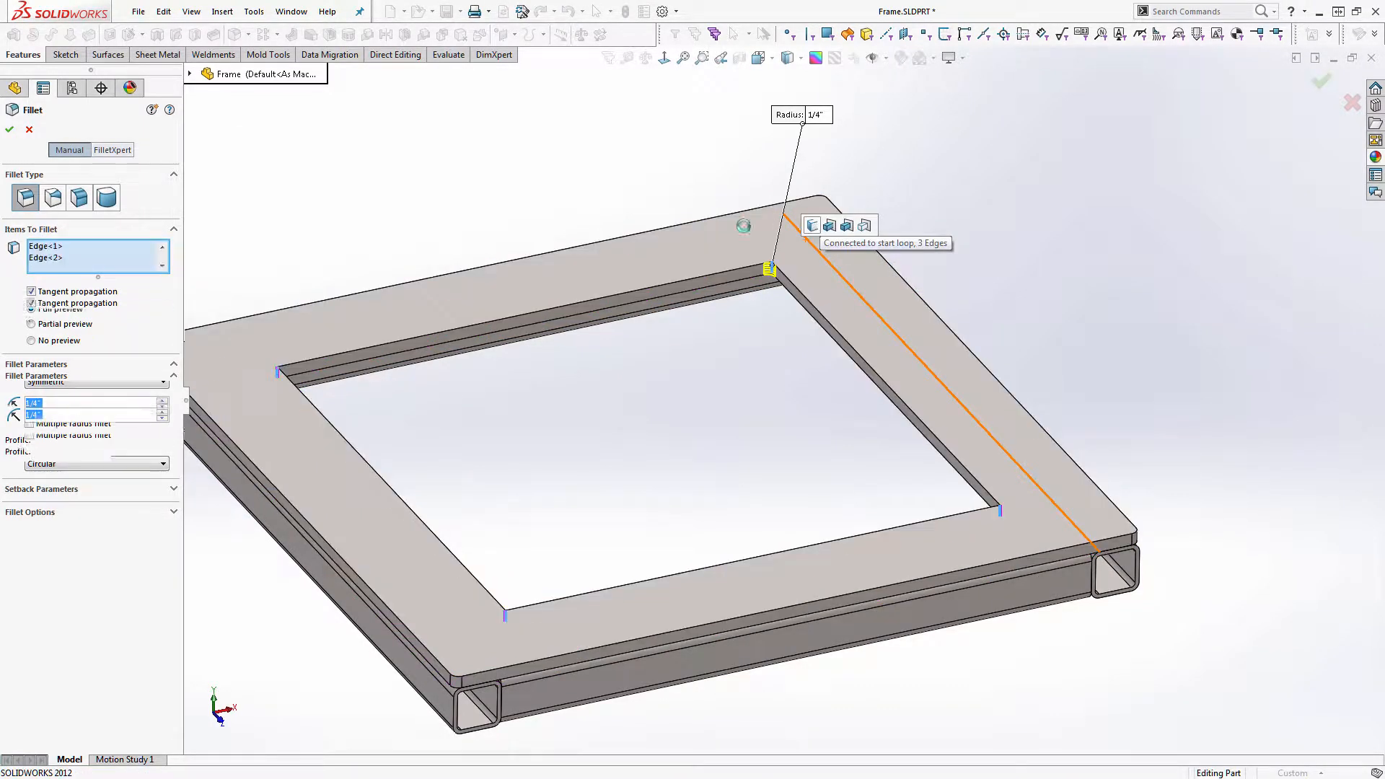
text(1)
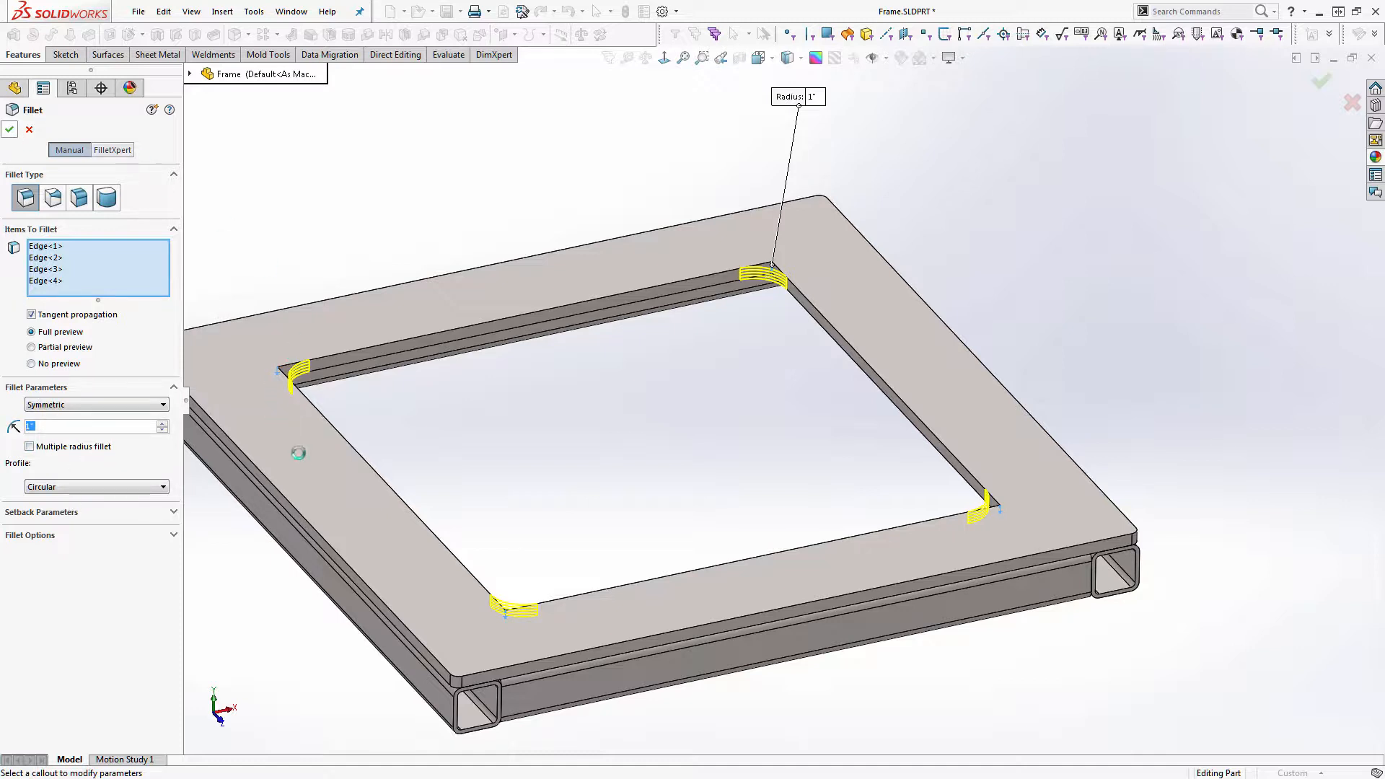
key(Return)
Step: Set the offset between the plate's outer edge and its central opening to 4 in
click(316, 453)
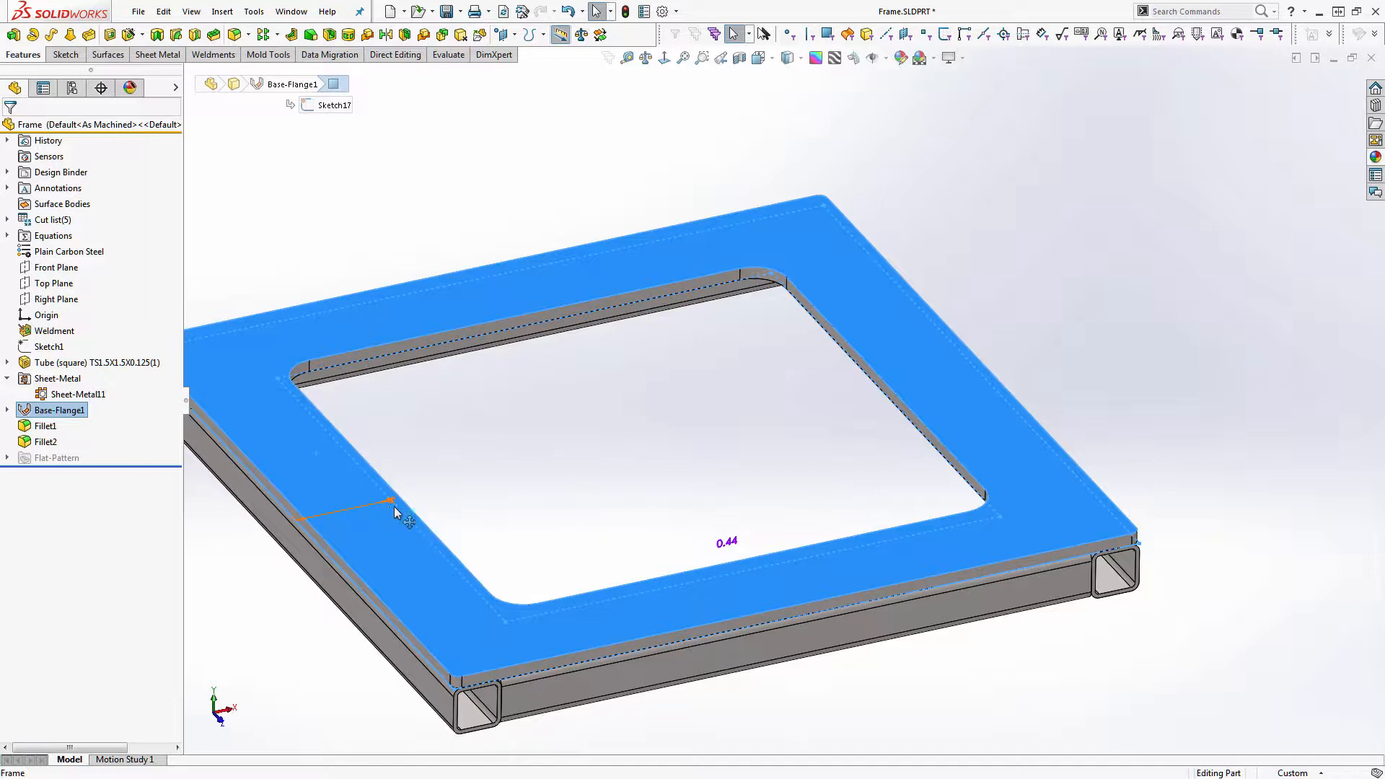
drag(396, 512, 555, 738)
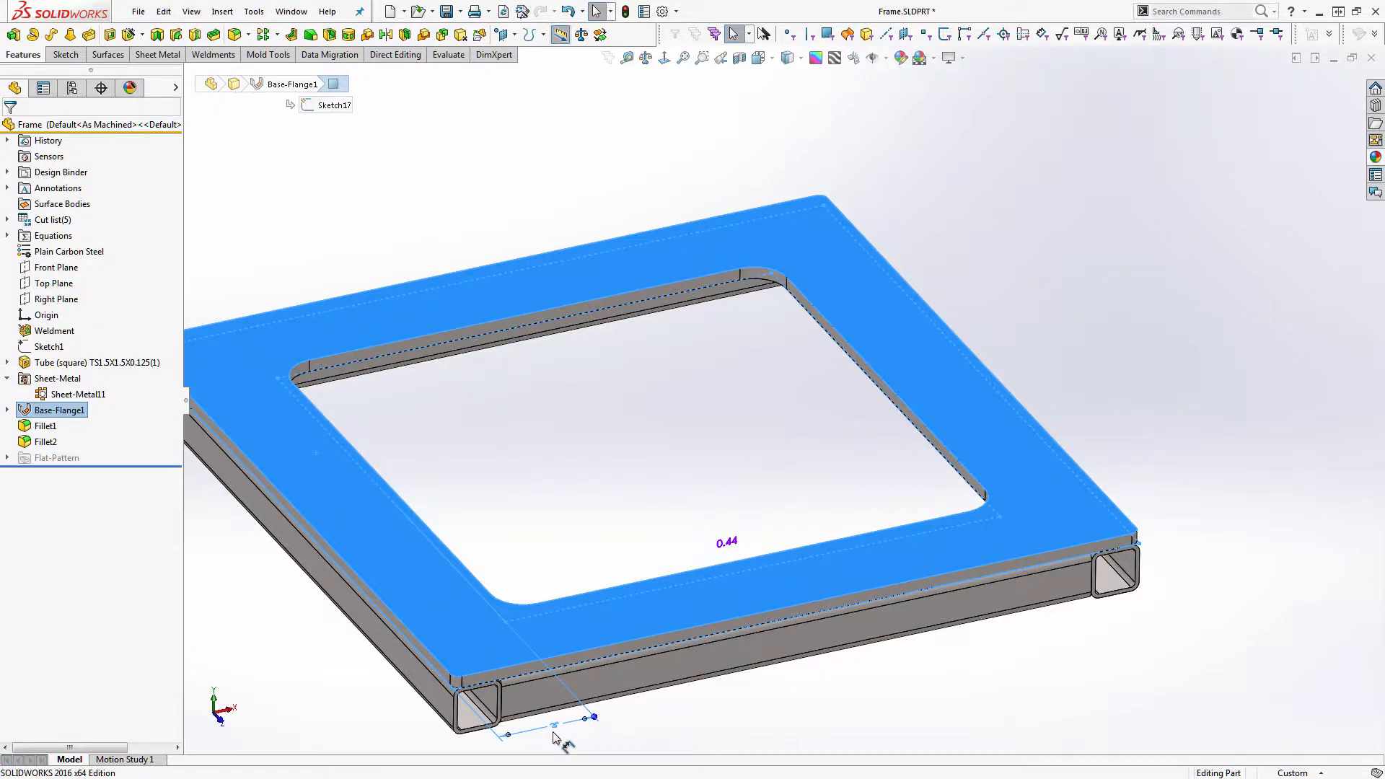
key(Escape)
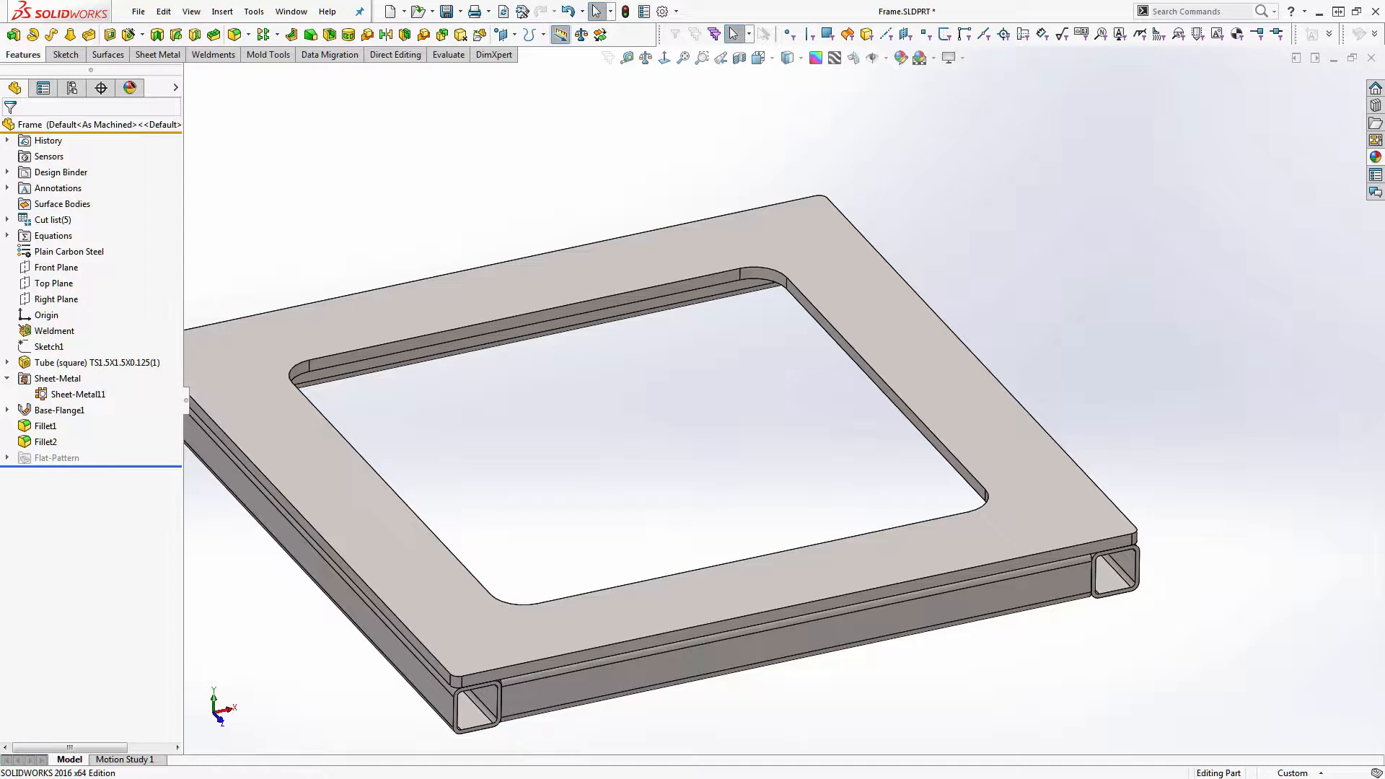
click(415, 618)
click(553, 730)
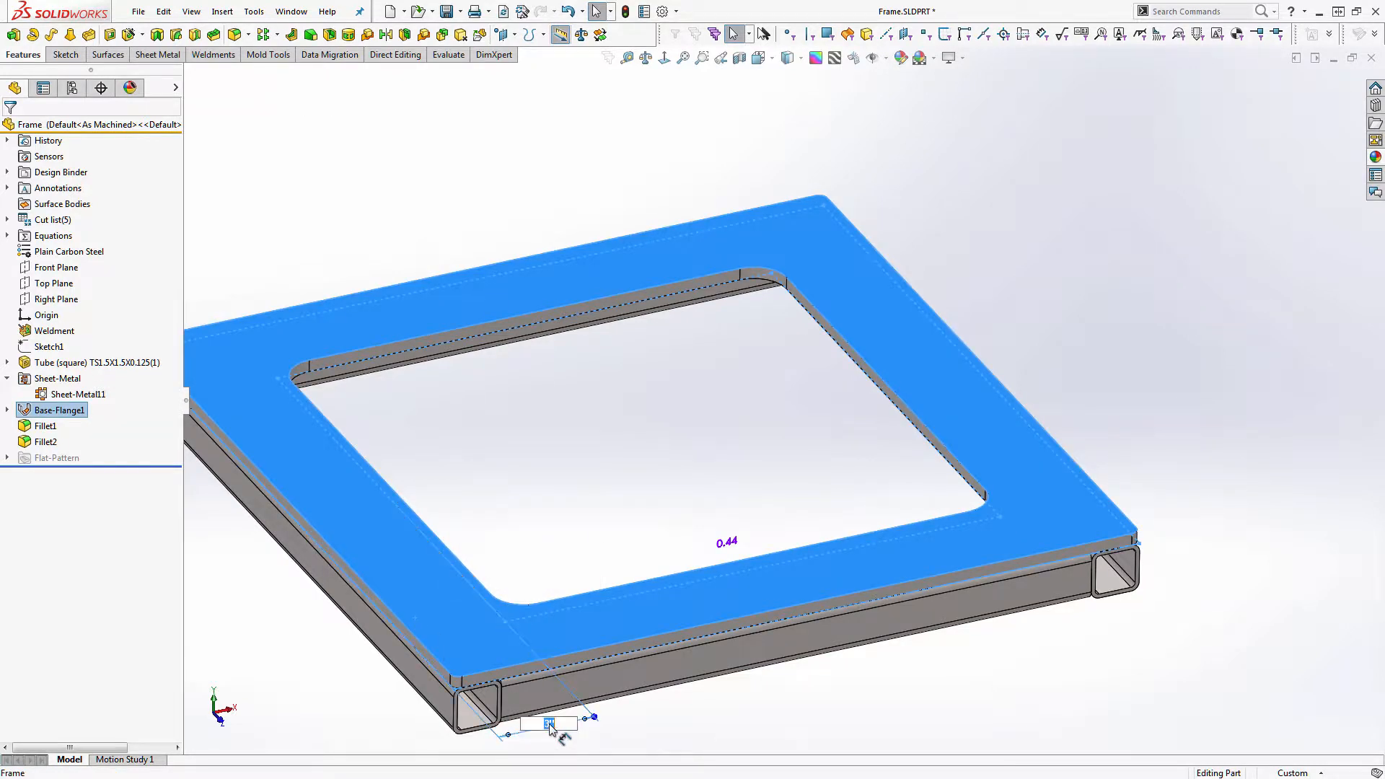
text(4)
key(Return)
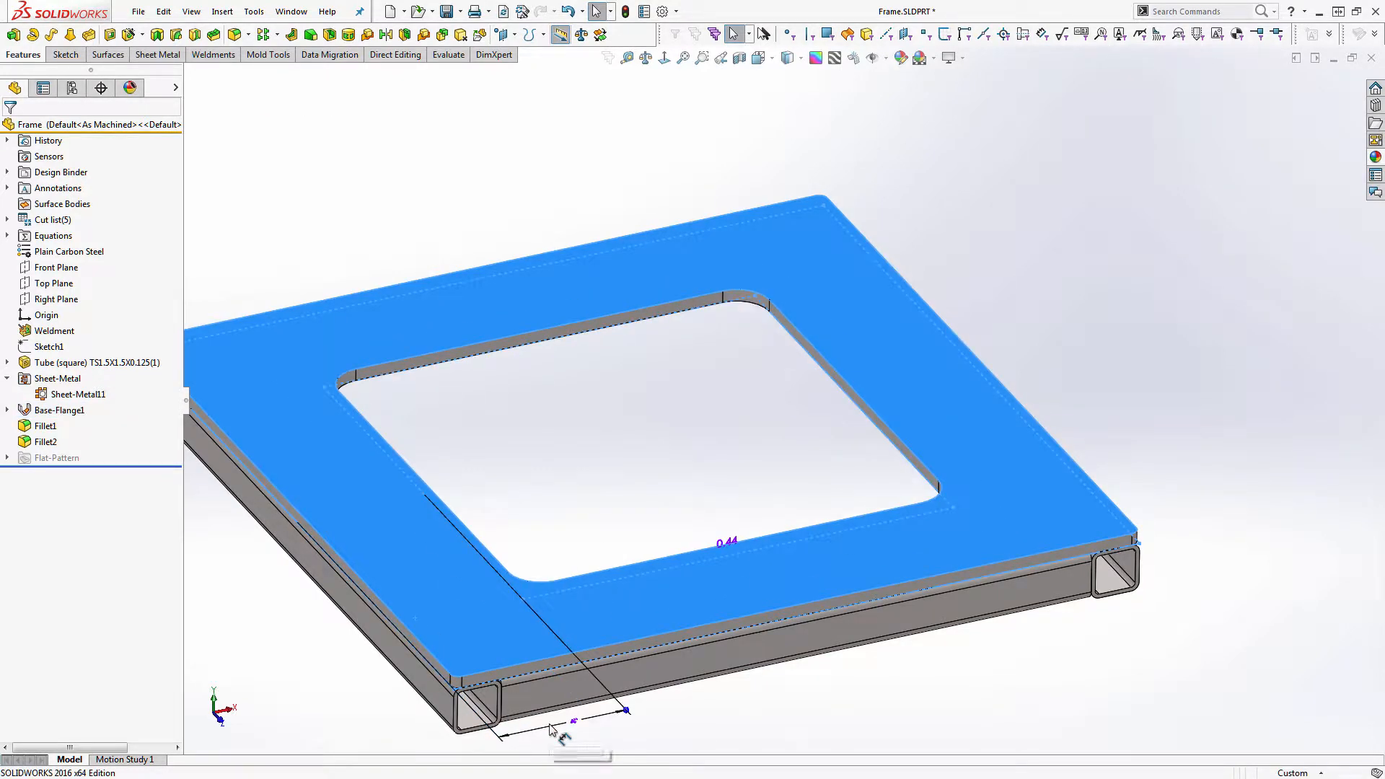
Step: Save and close the modified Frame part, and check its plate under the shaft bearing in the assembly
click(1372, 61)
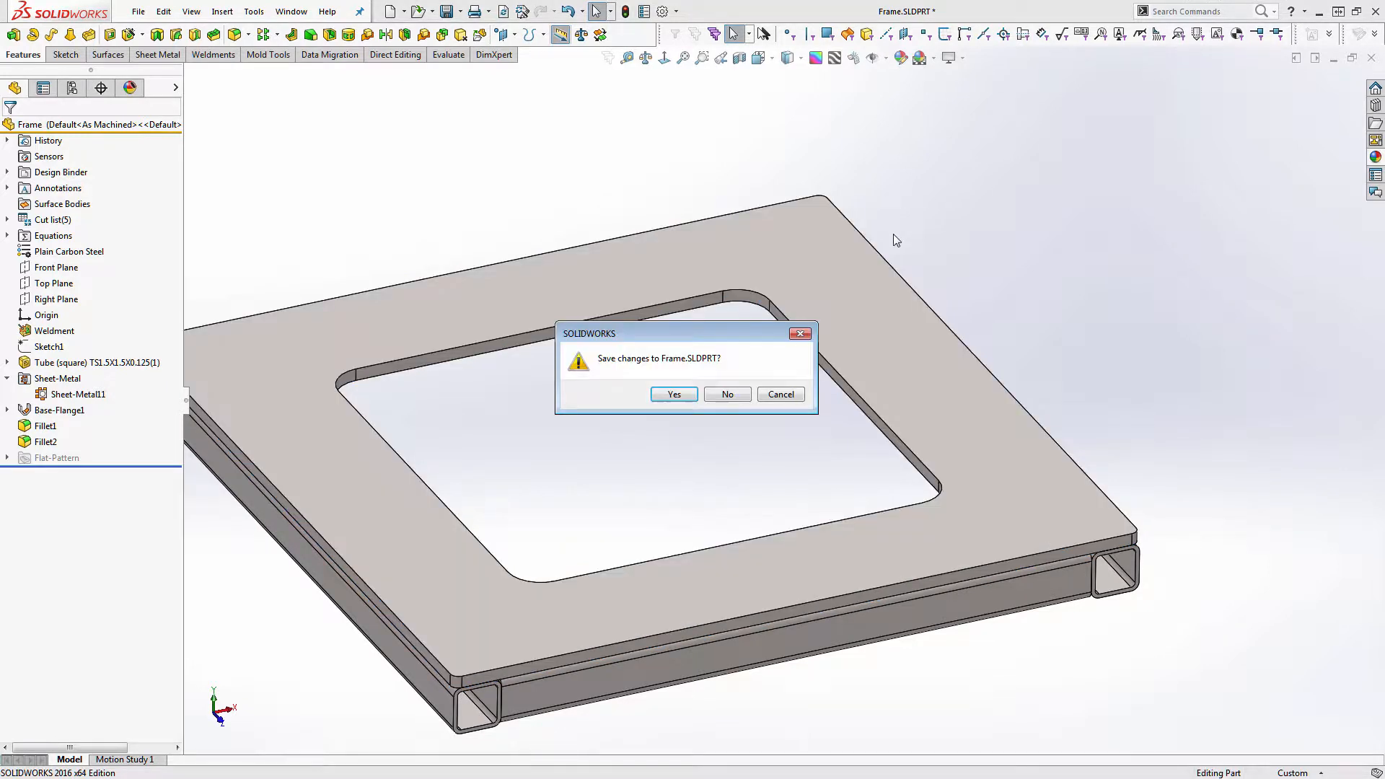
click(694, 397)
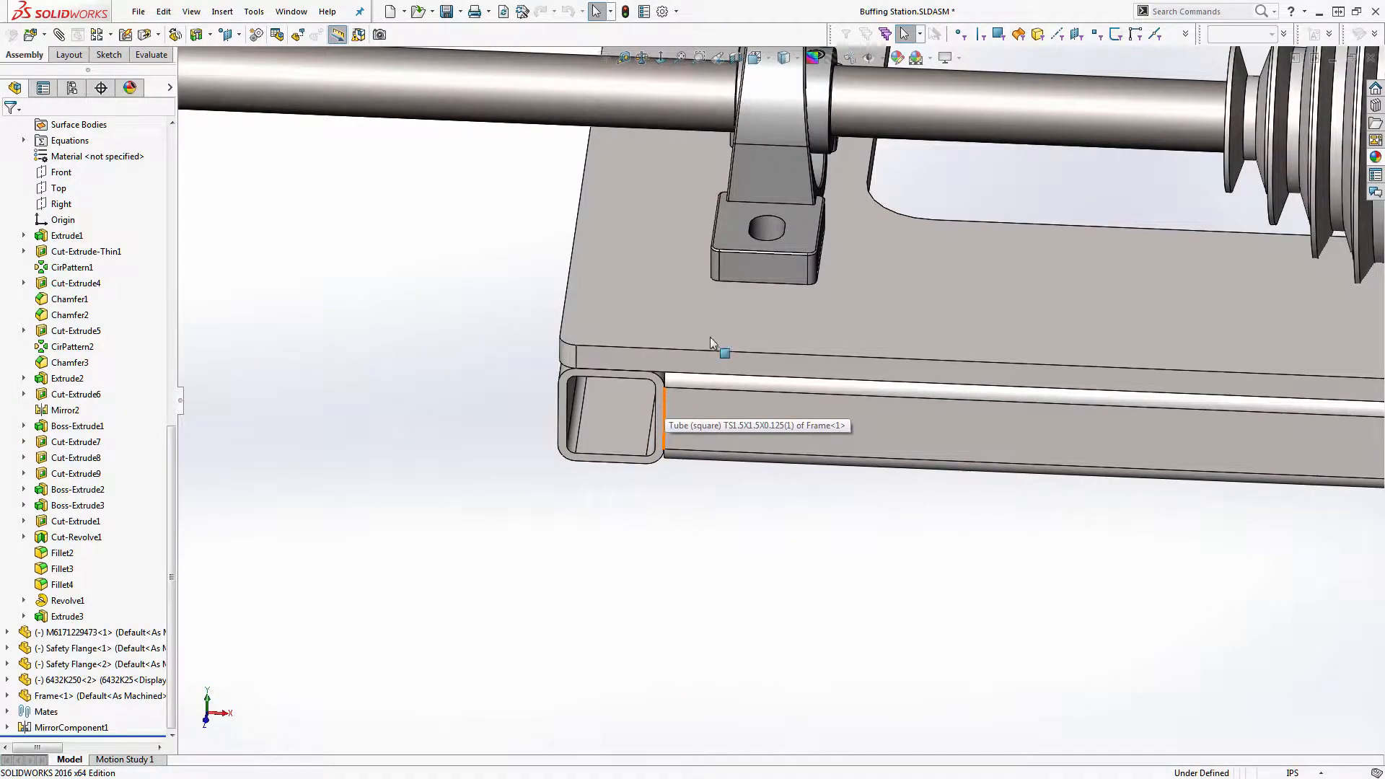
scroll(863, 224, up, 3)
scroll(863, 223, down, 3)
middle_click(830, 254)
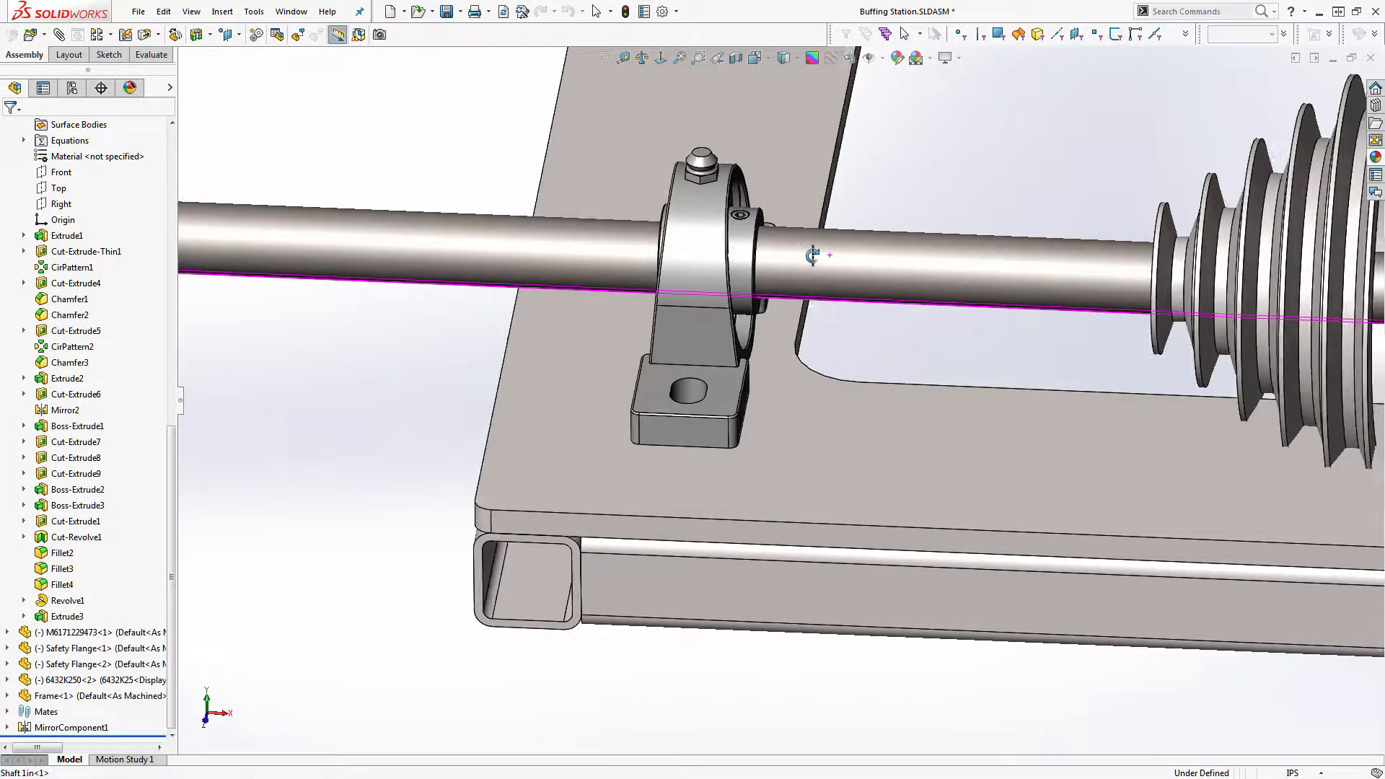
Step: Examine how the shaft bearing's two mounting slots sit over the frame's top plate
middle_drag(812, 254, 906, 467)
key(Escape)
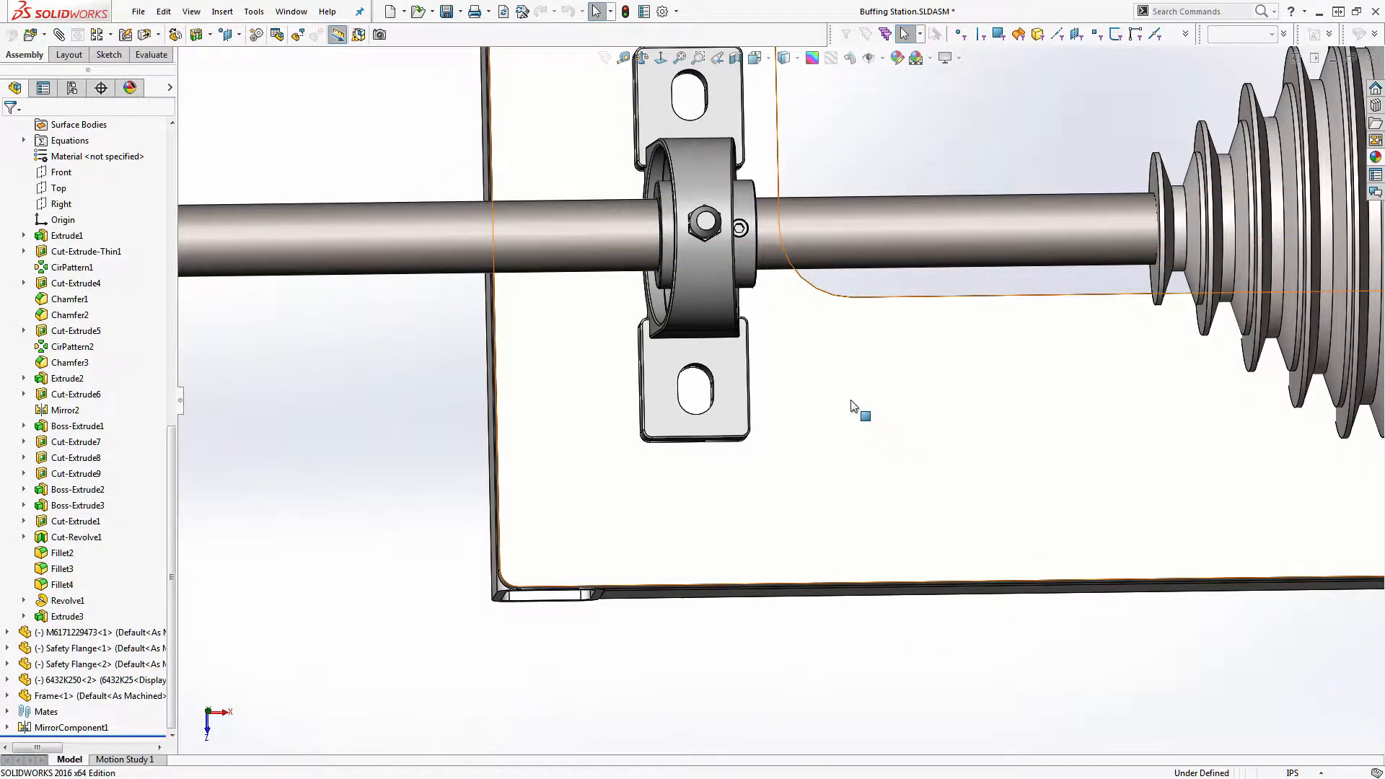
scroll(794, 441, up, 3)
scroll(908, 342, down, 3)
middle_click(912, 300)
middle_drag(911, 299, 704, 341)
scroll(711, 238, up, 3)
scroll(710, 217, down, 4)
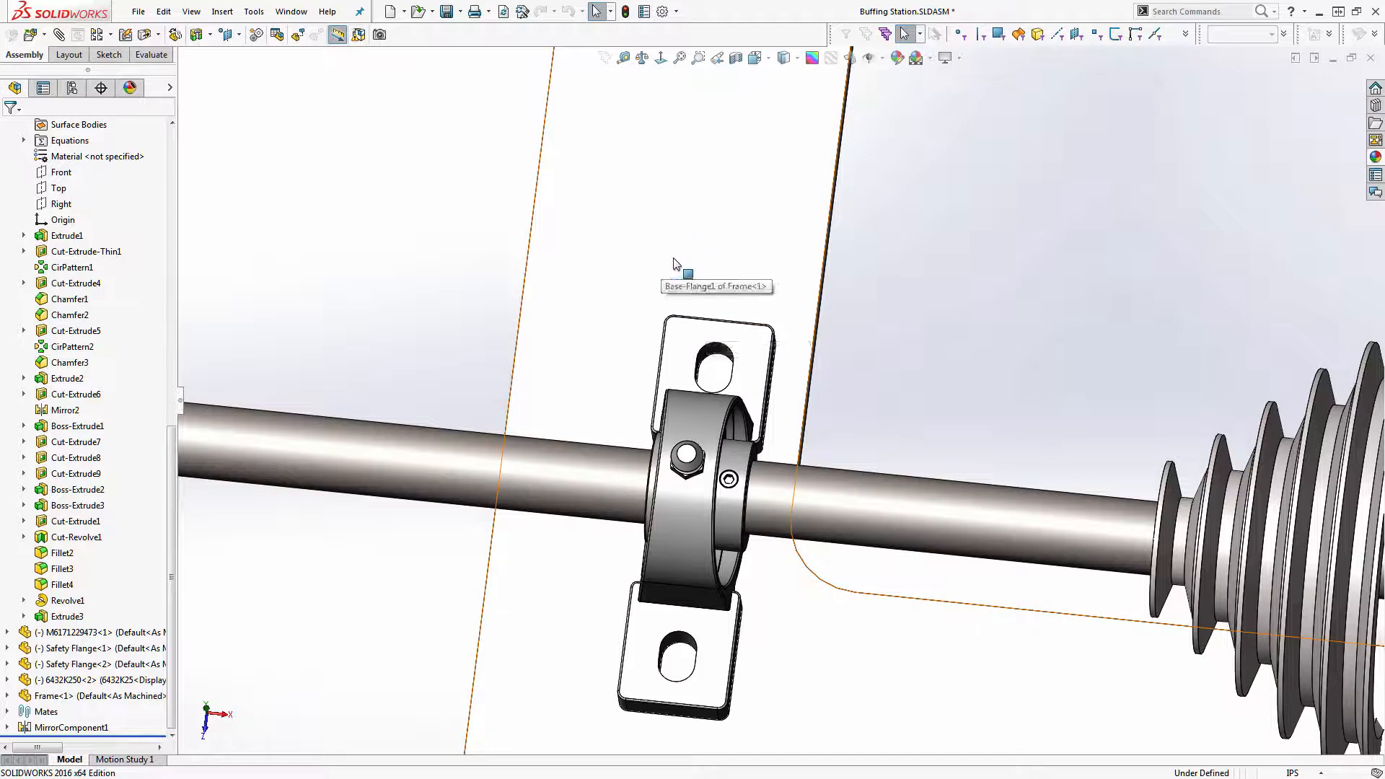
middle_drag(692, 262, 704, 318)
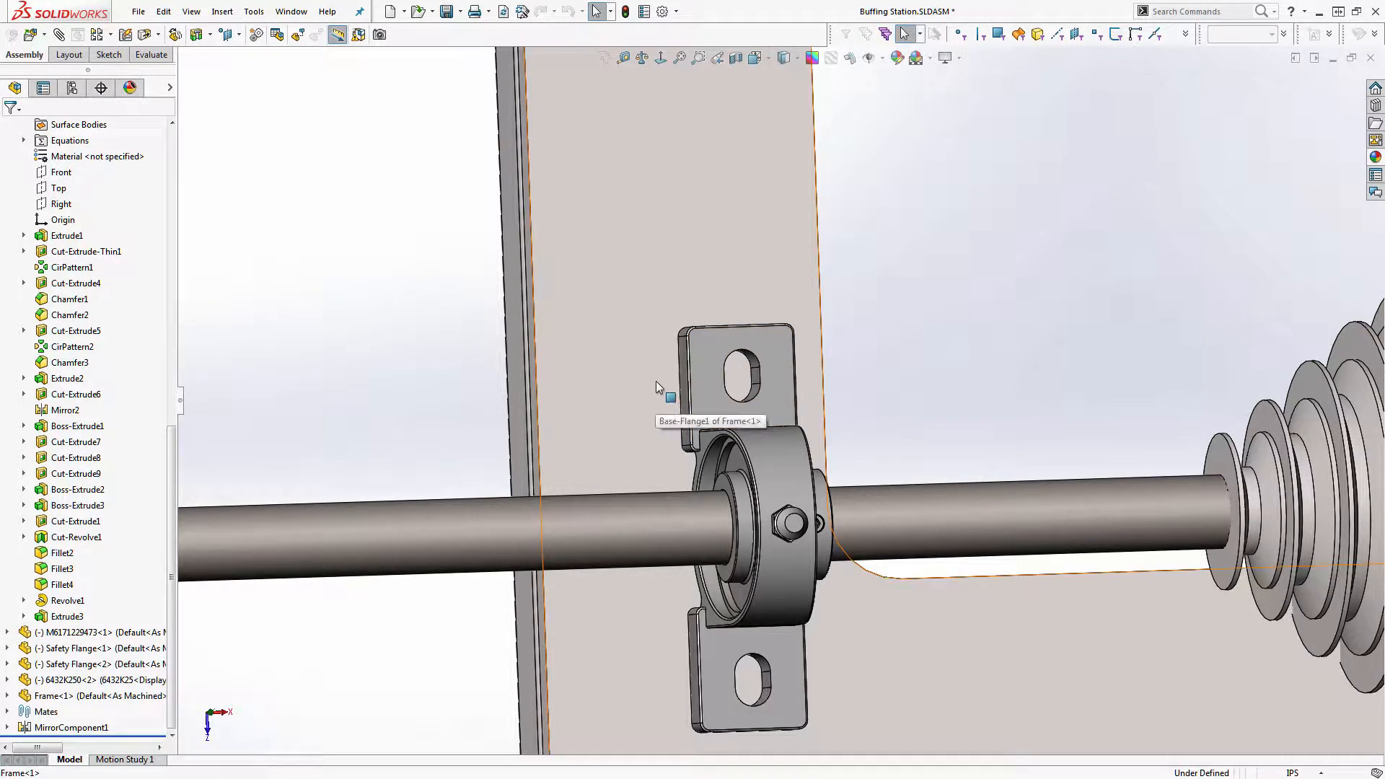
Step: Start editing the Frame part in the context of the assembly
click(652, 357)
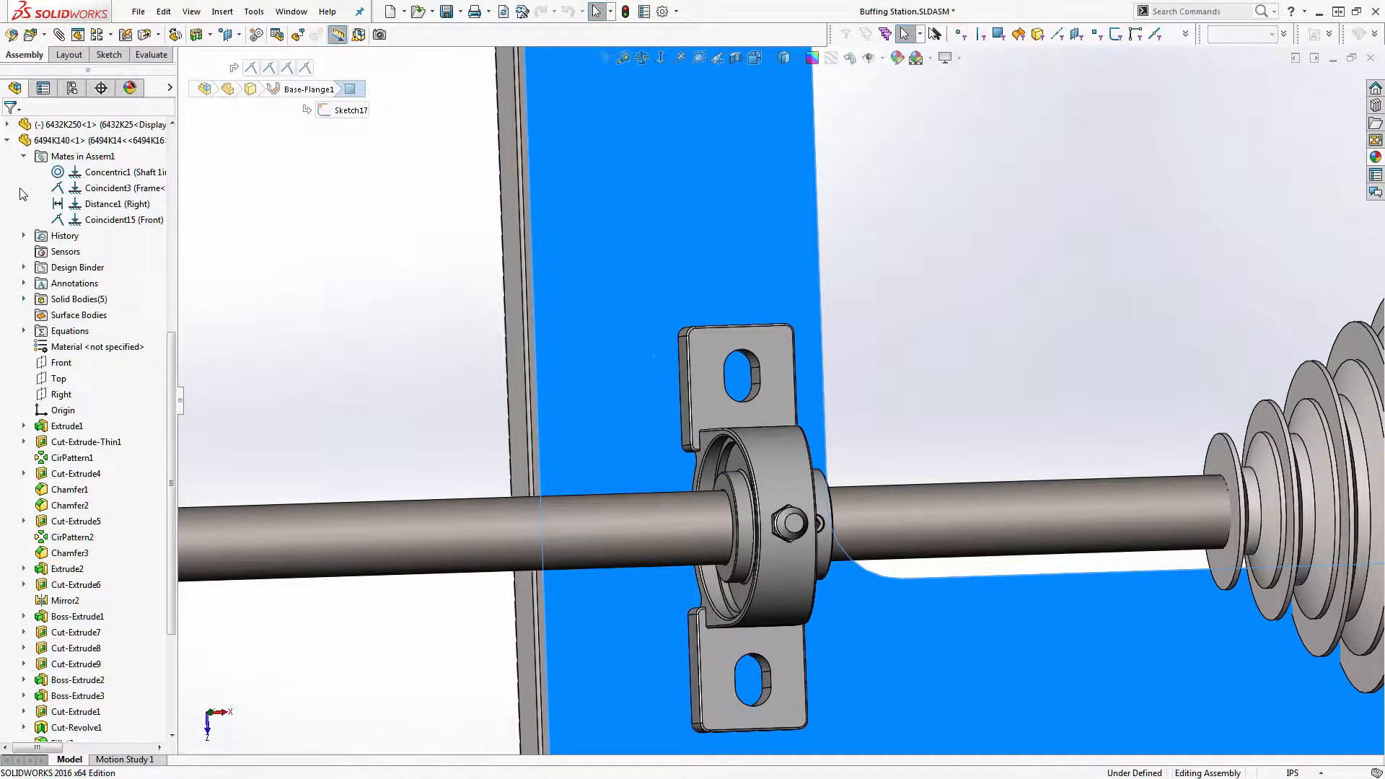
click(6, 140)
scroll(65, 664, down, 6)
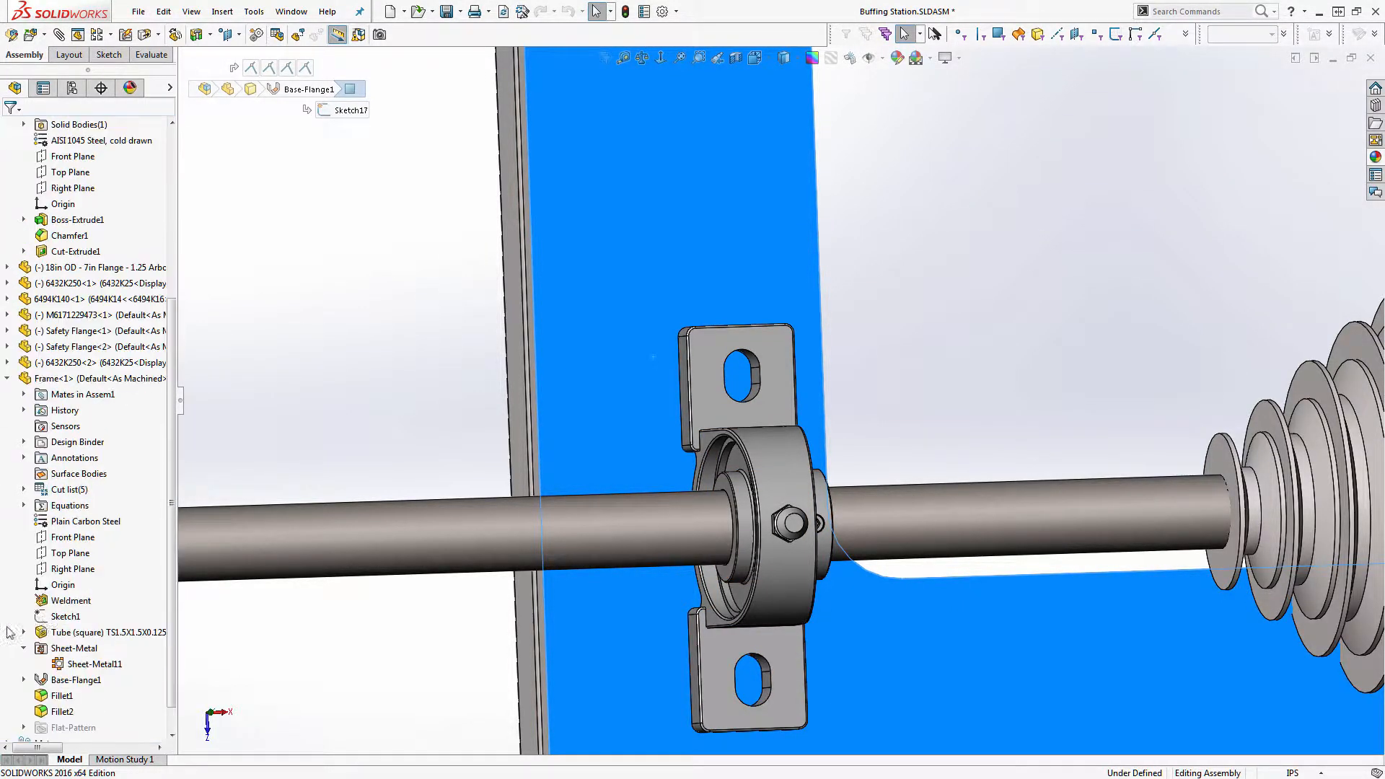
click(72, 378)
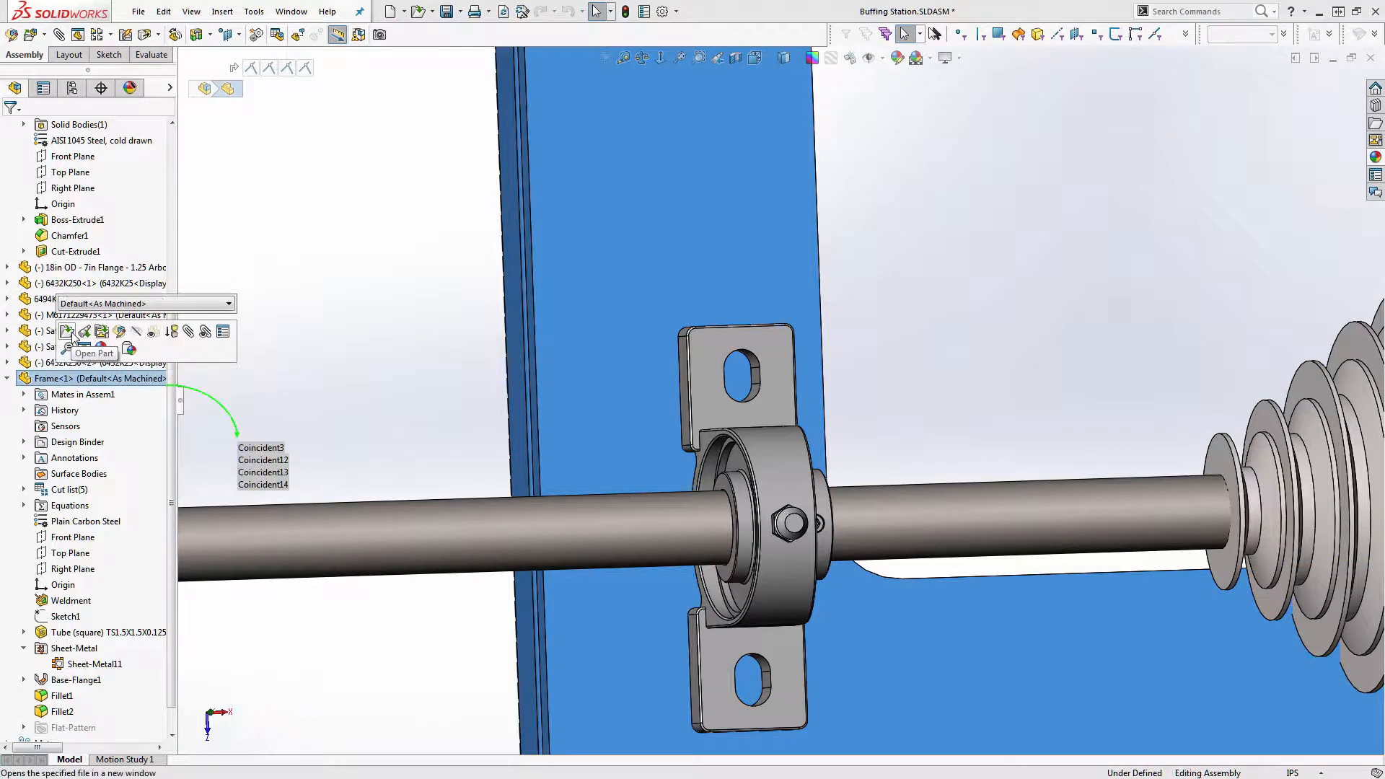
click(121, 333)
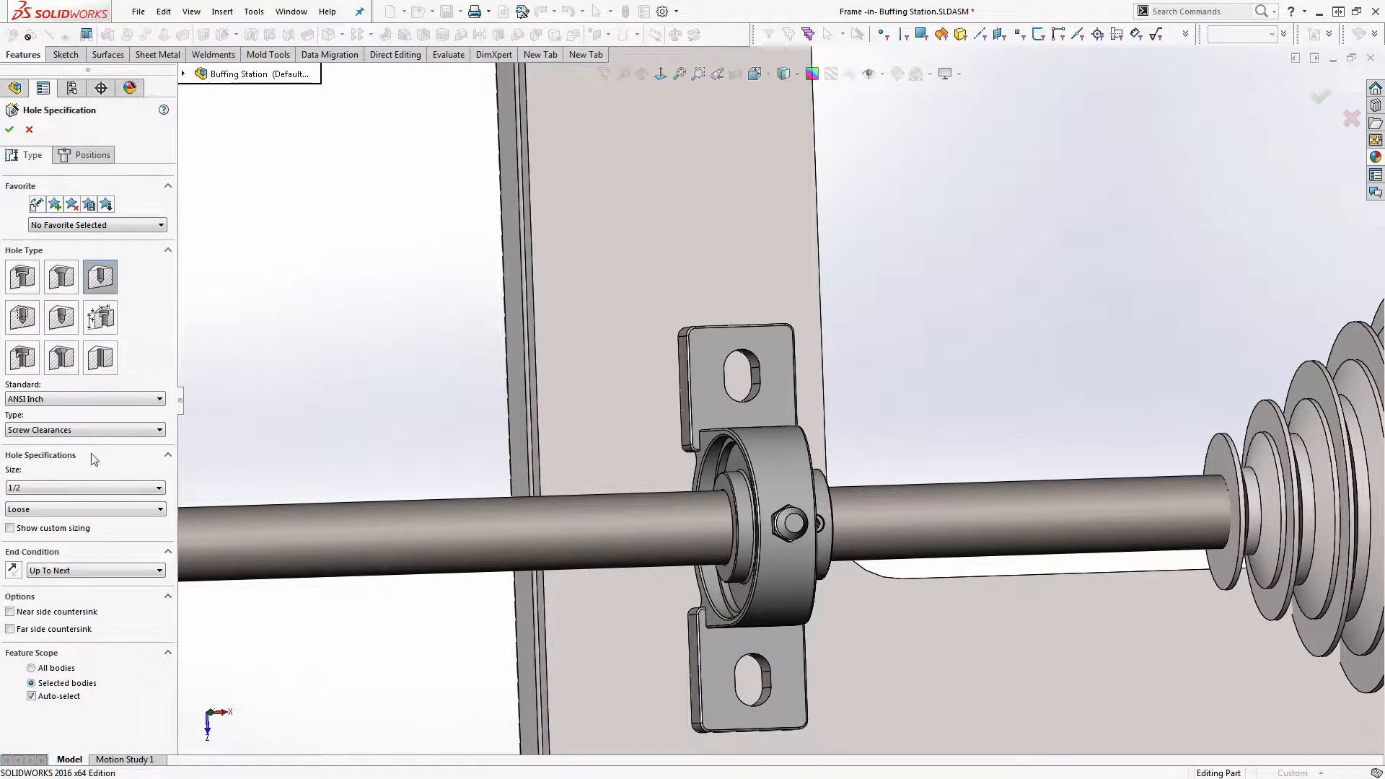
Step: Set up a Hole Wizard hole as an ANSI Inch 1/2 screw clearance with a Close fit
click(57, 510)
click(43, 522)
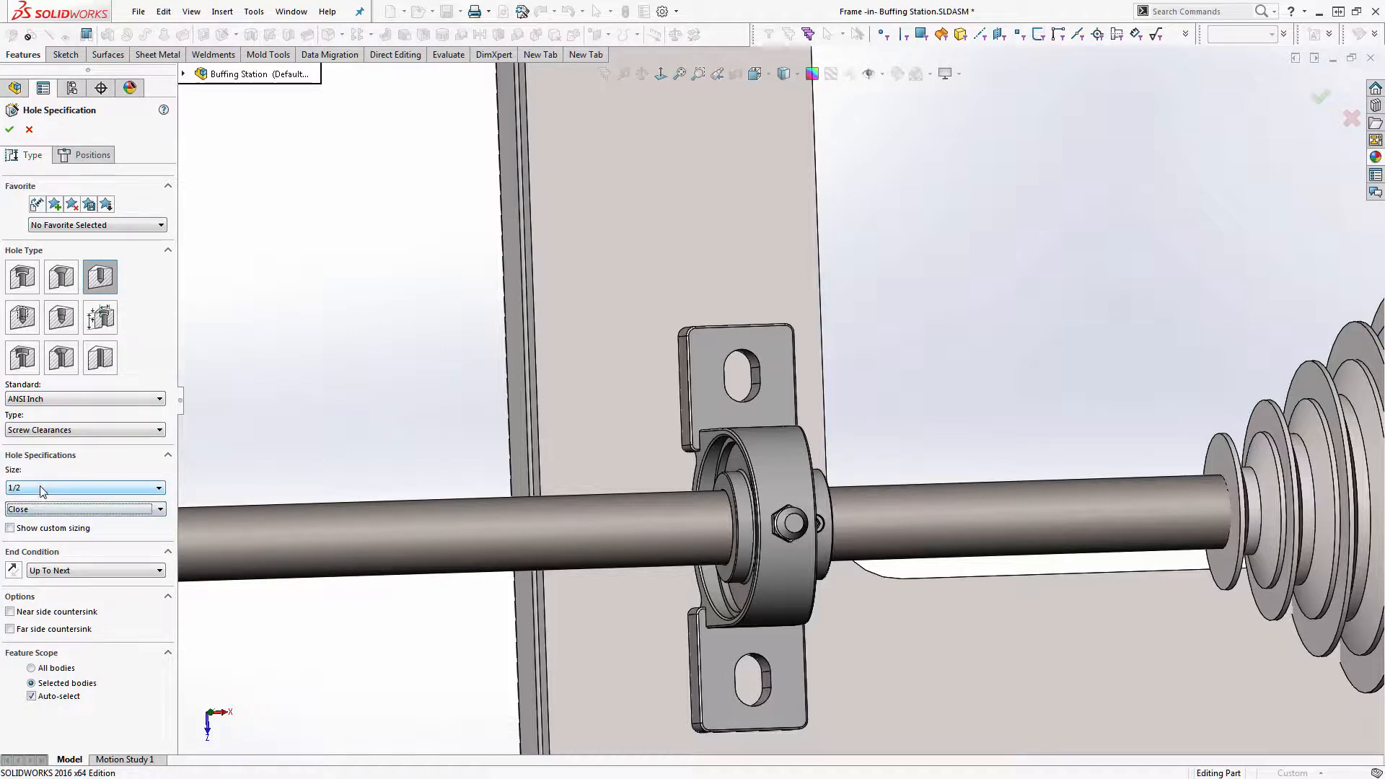
click(38, 509)
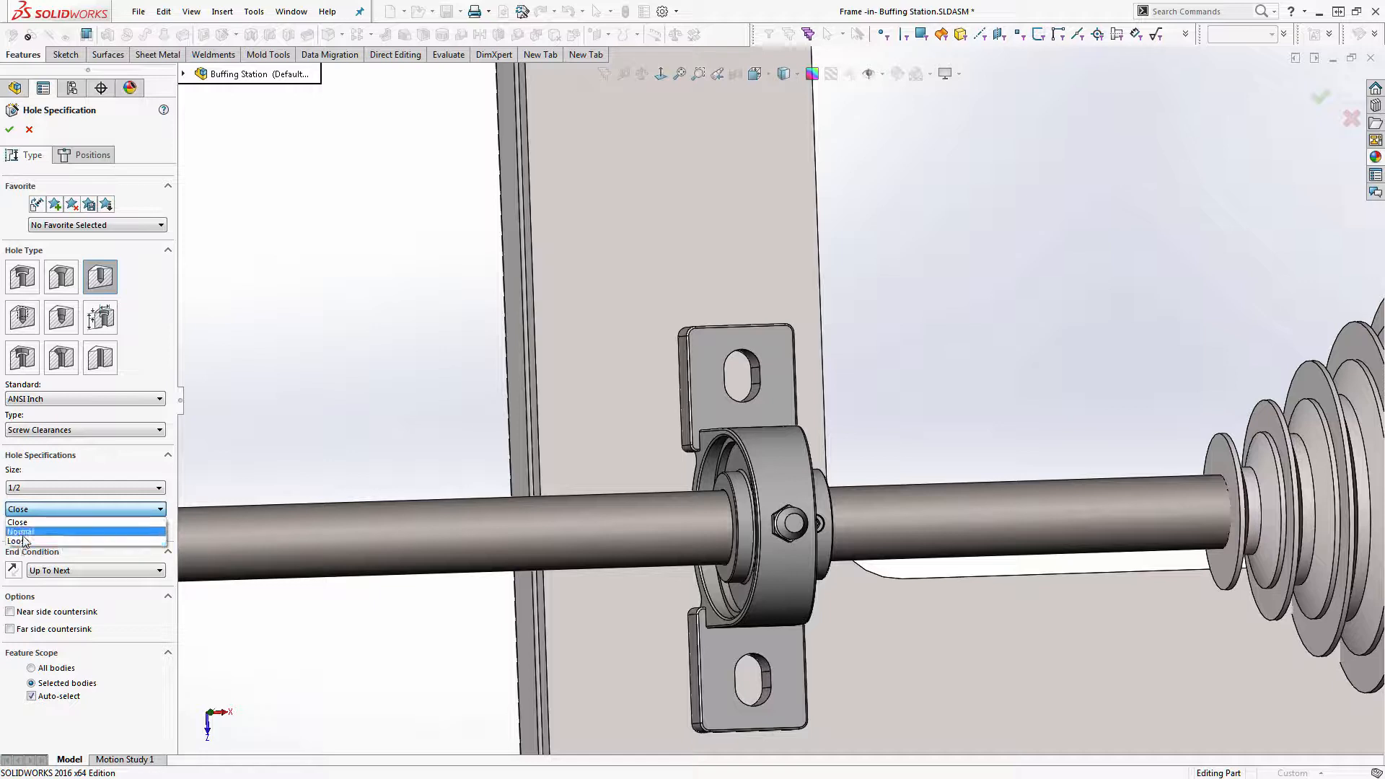
click(24, 532)
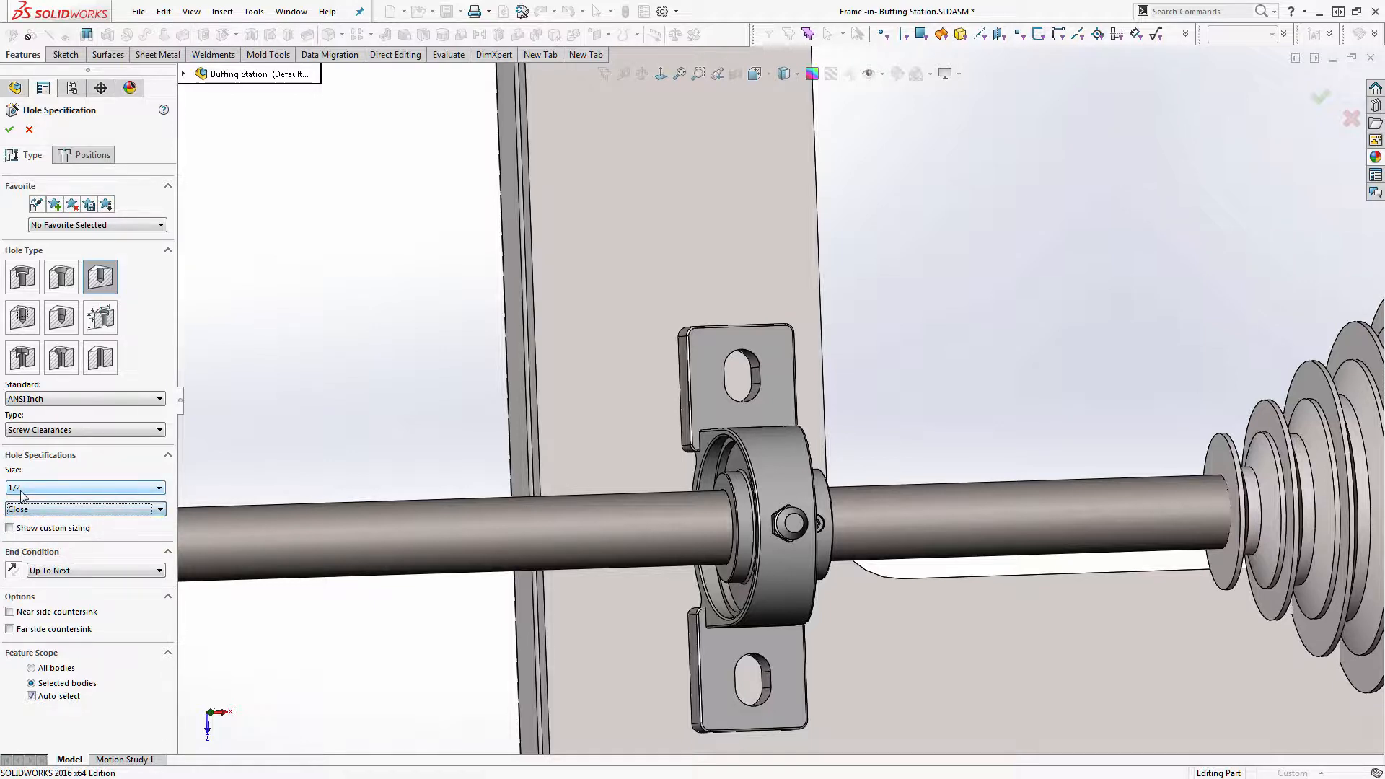
click(22, 490)
click(21, 494)
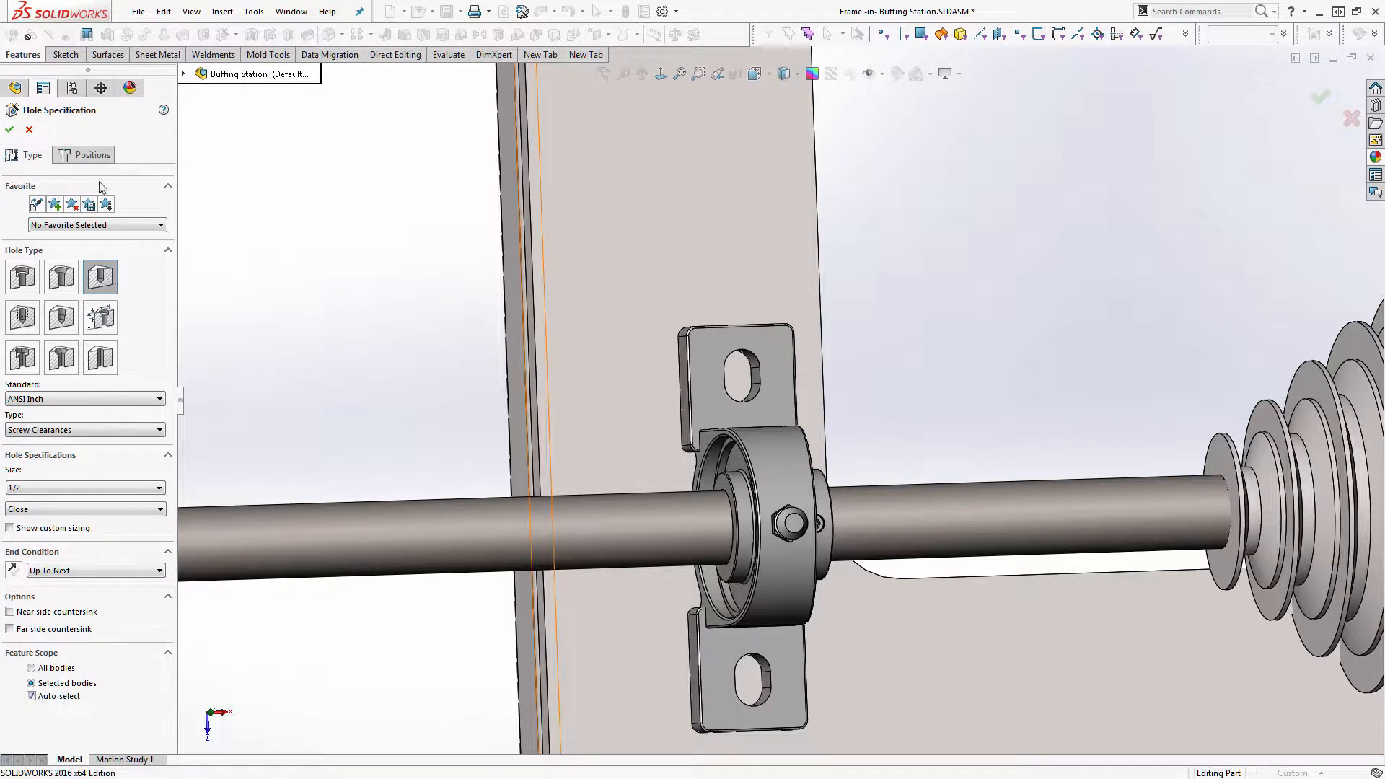
Step: Place two hole points on the plate's top face, one inside each mounting slot of the bearing
click(89, 155)
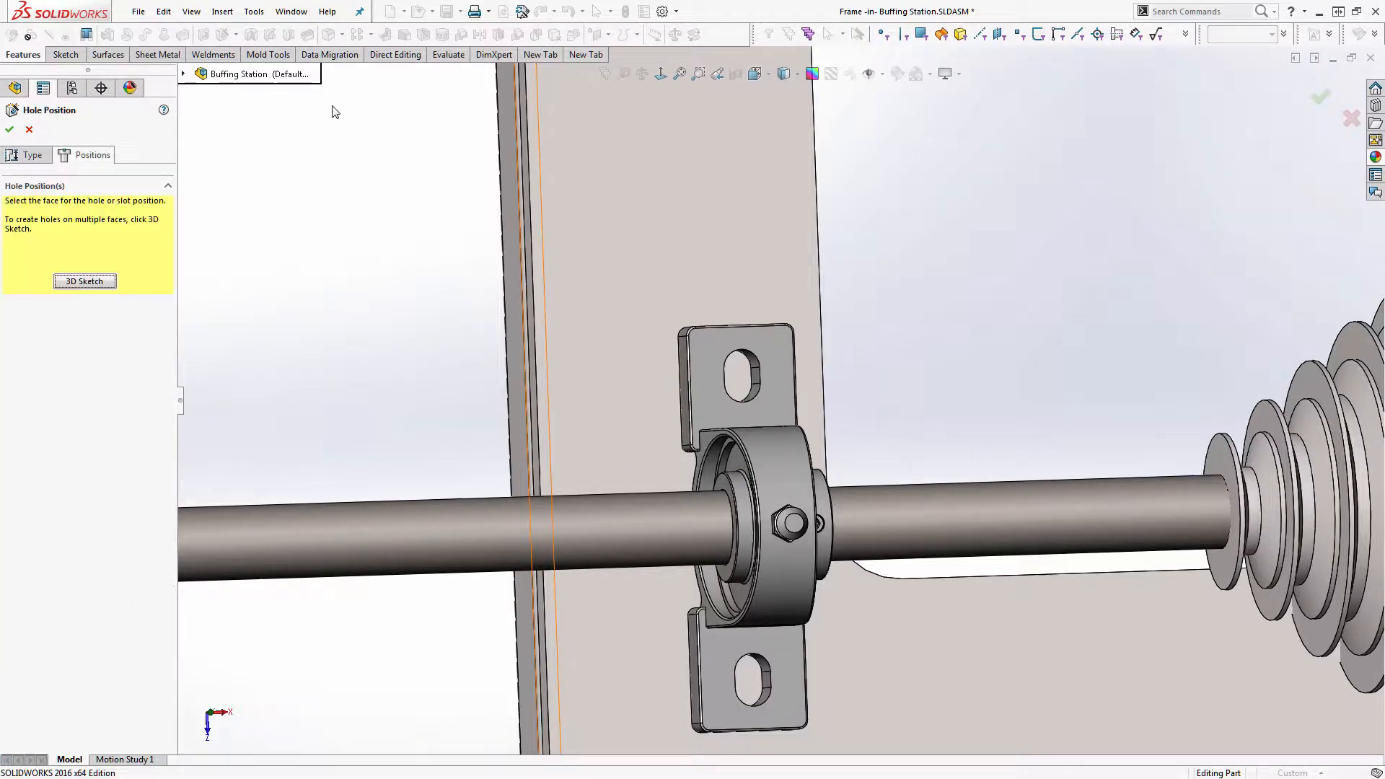
click(745, 372)
click(736, 378)
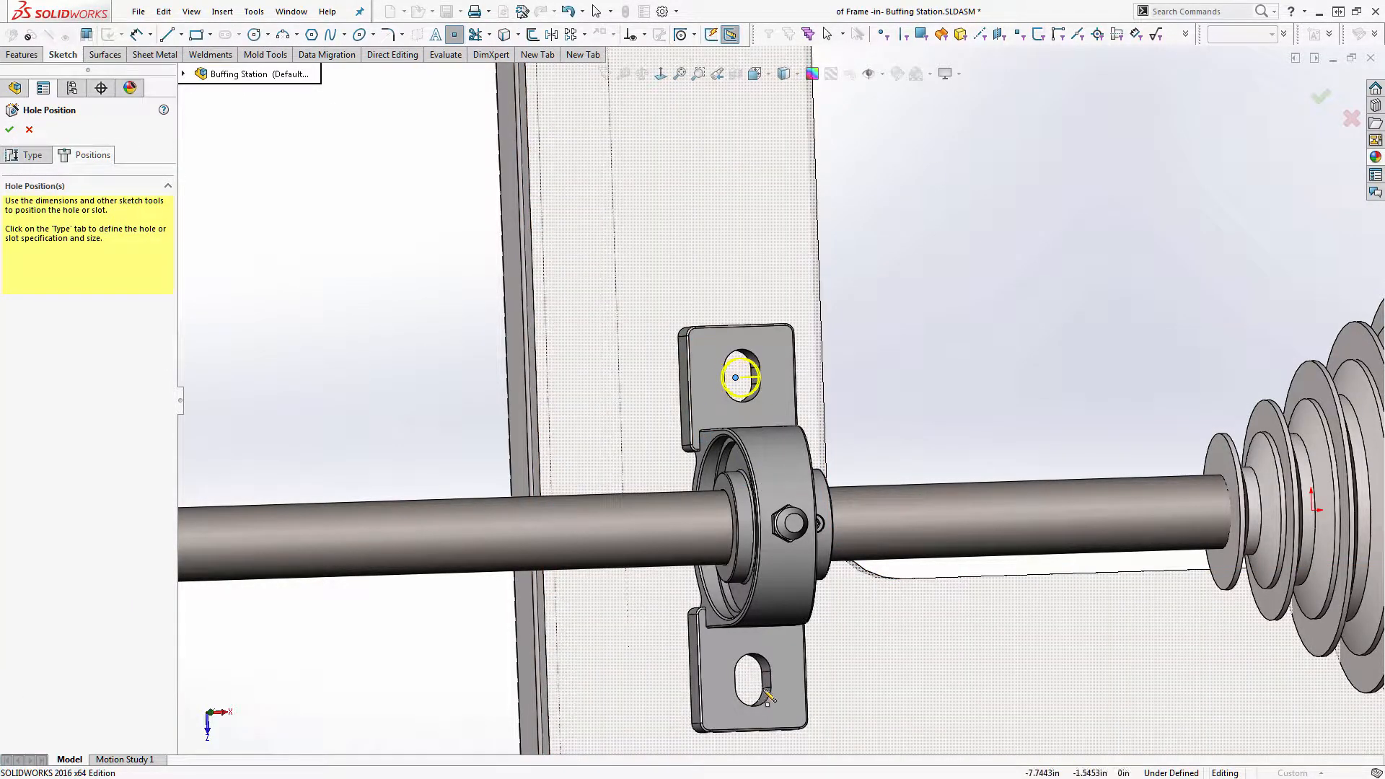
click(748, 686)
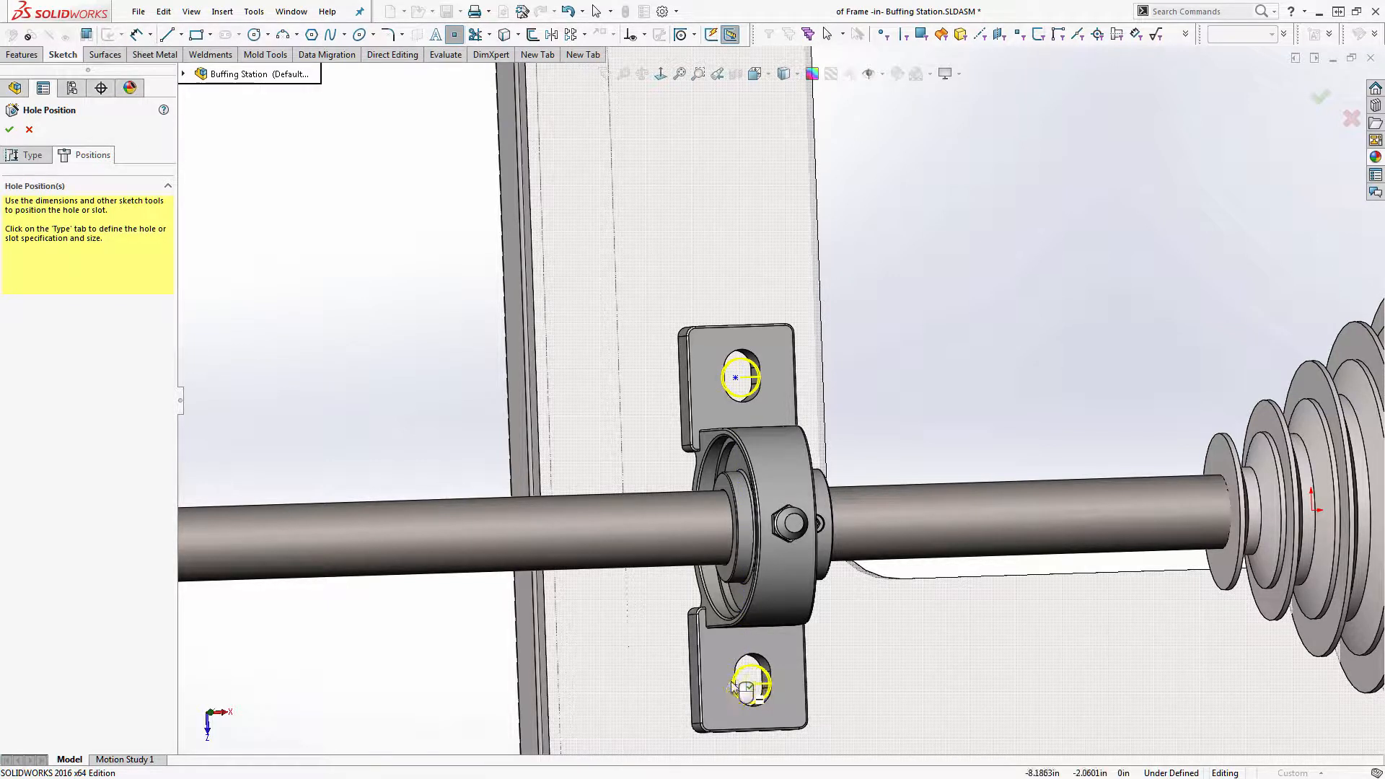
scroll(794, 699, down, 5)
key(Escape)
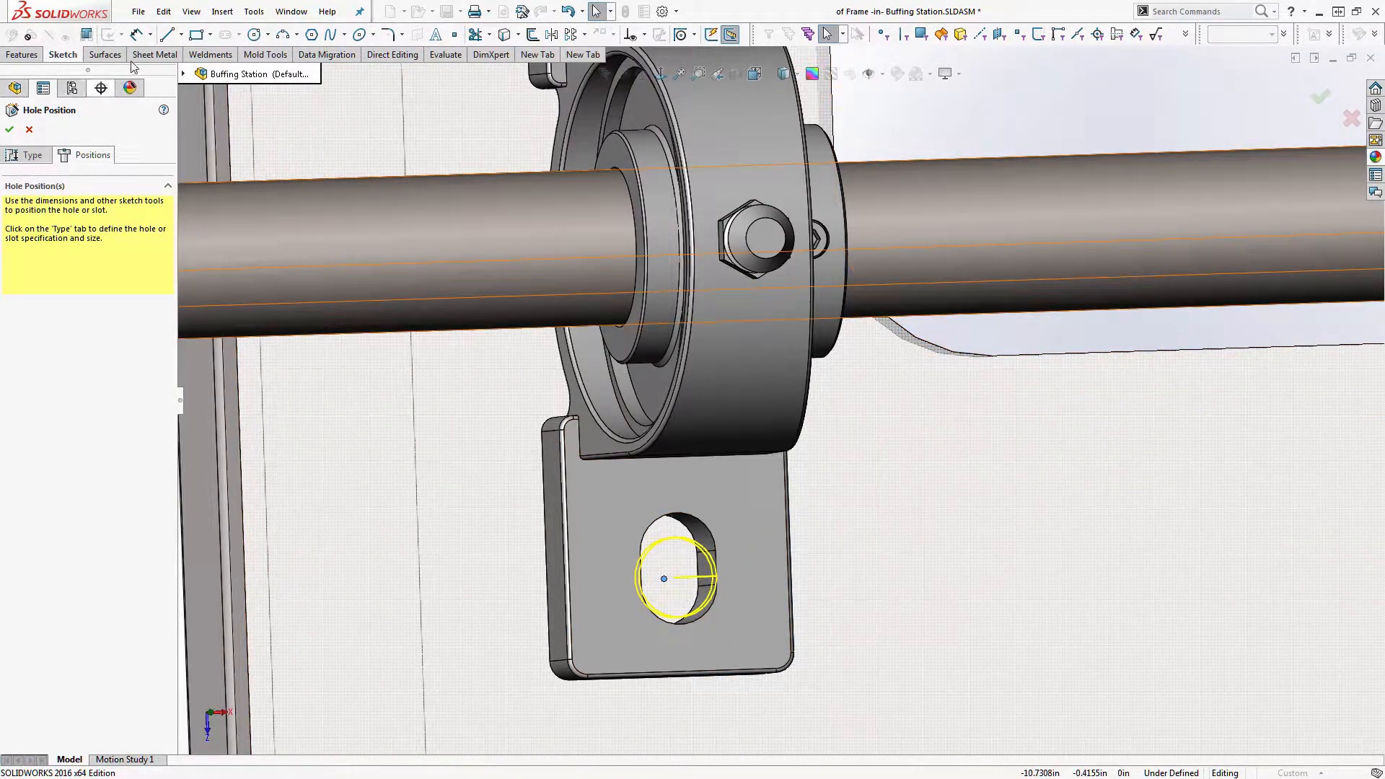
Step: Draw a centerline between the rounded ends of the bearing's front mounting slot and attach the hole point to its midpoint
click(183, 35)
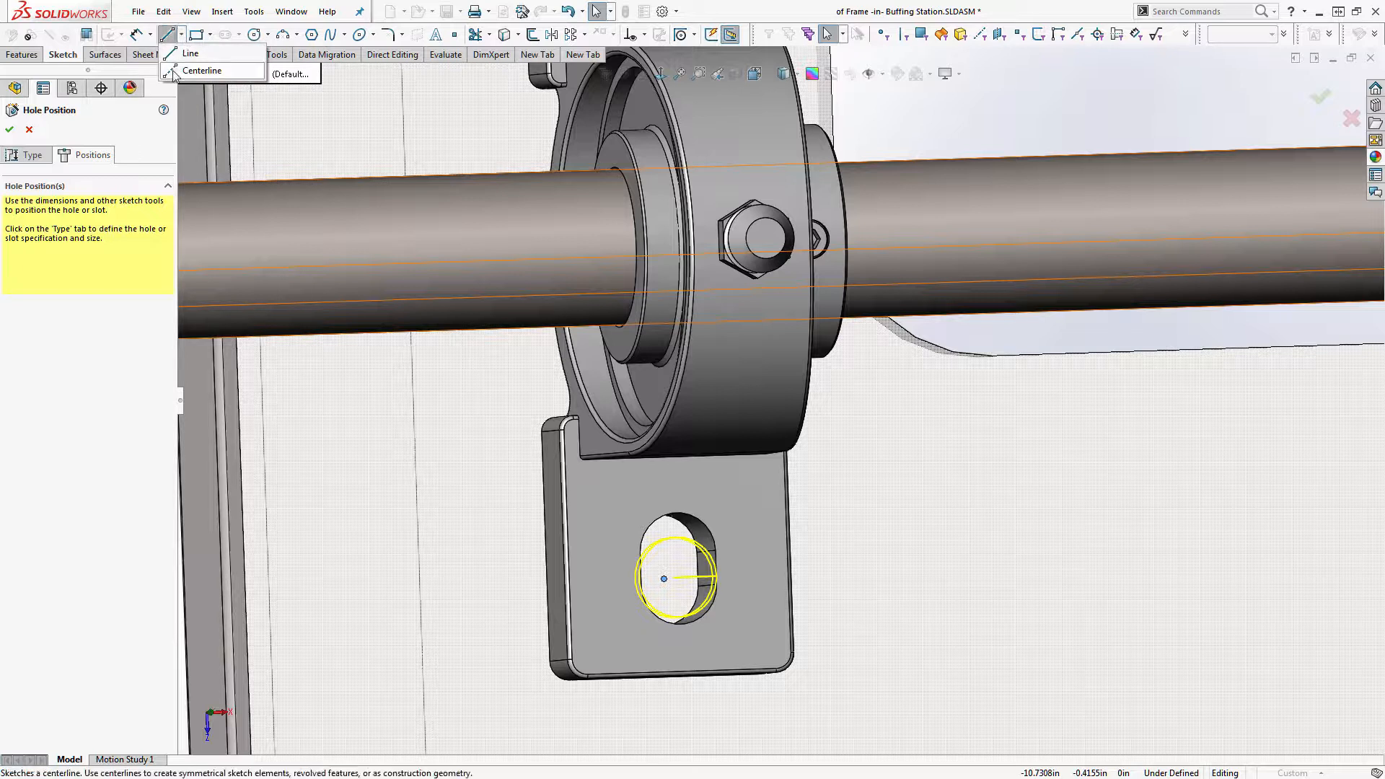
click(202, 71)
middle_drag(667, 526, 661, 449)
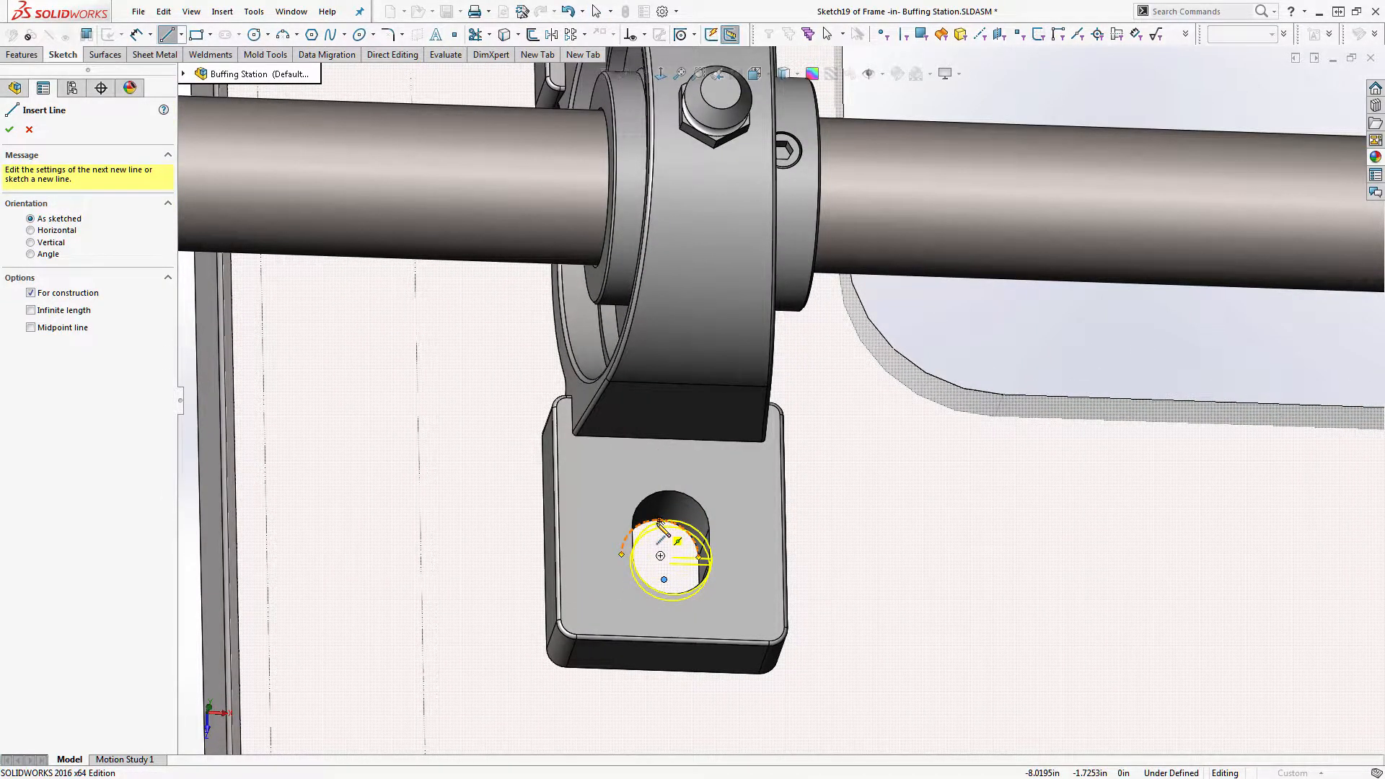
click(660, 521)
middle_drag(655, 566, 652, 686)
scroll(639, 632, down, 1)
scroll(652, 591, down, 1)
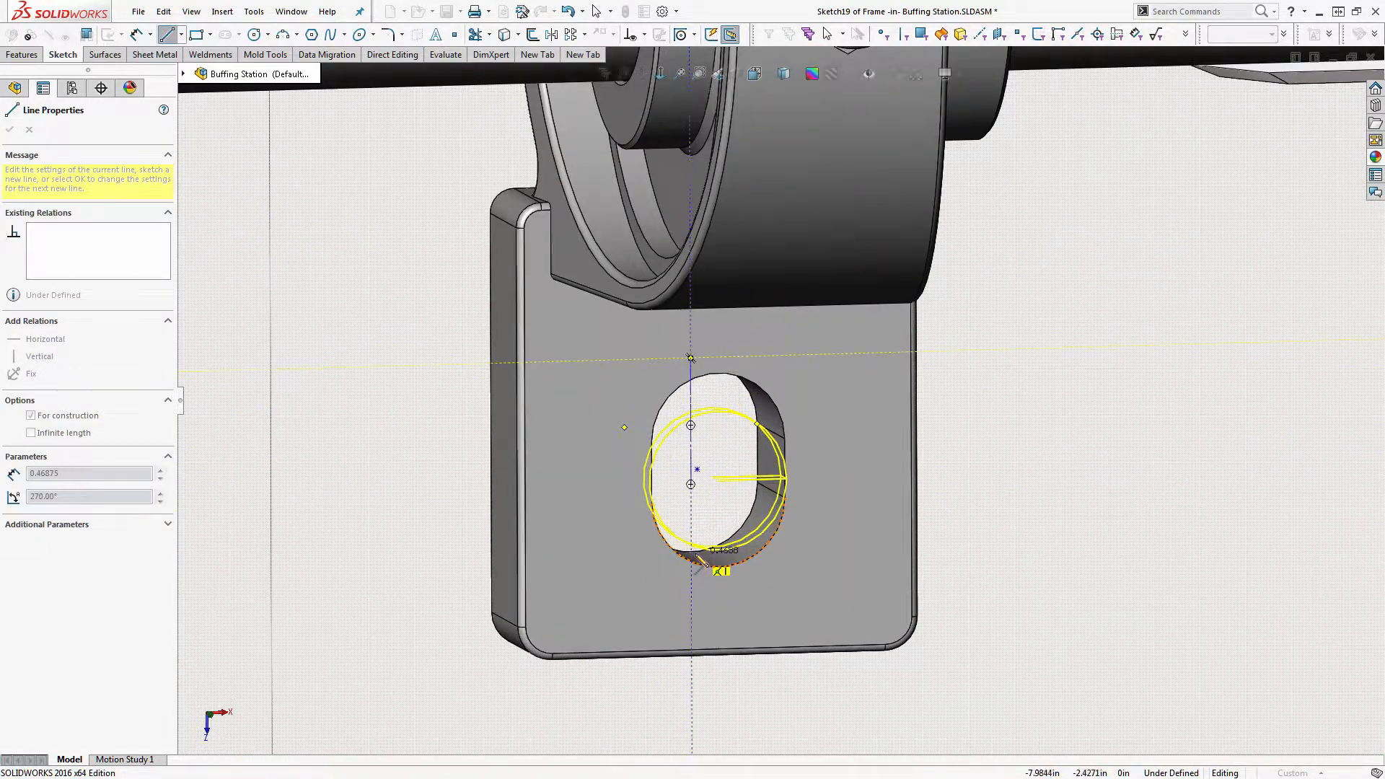
middle_drag(705, 556, 711, 535)
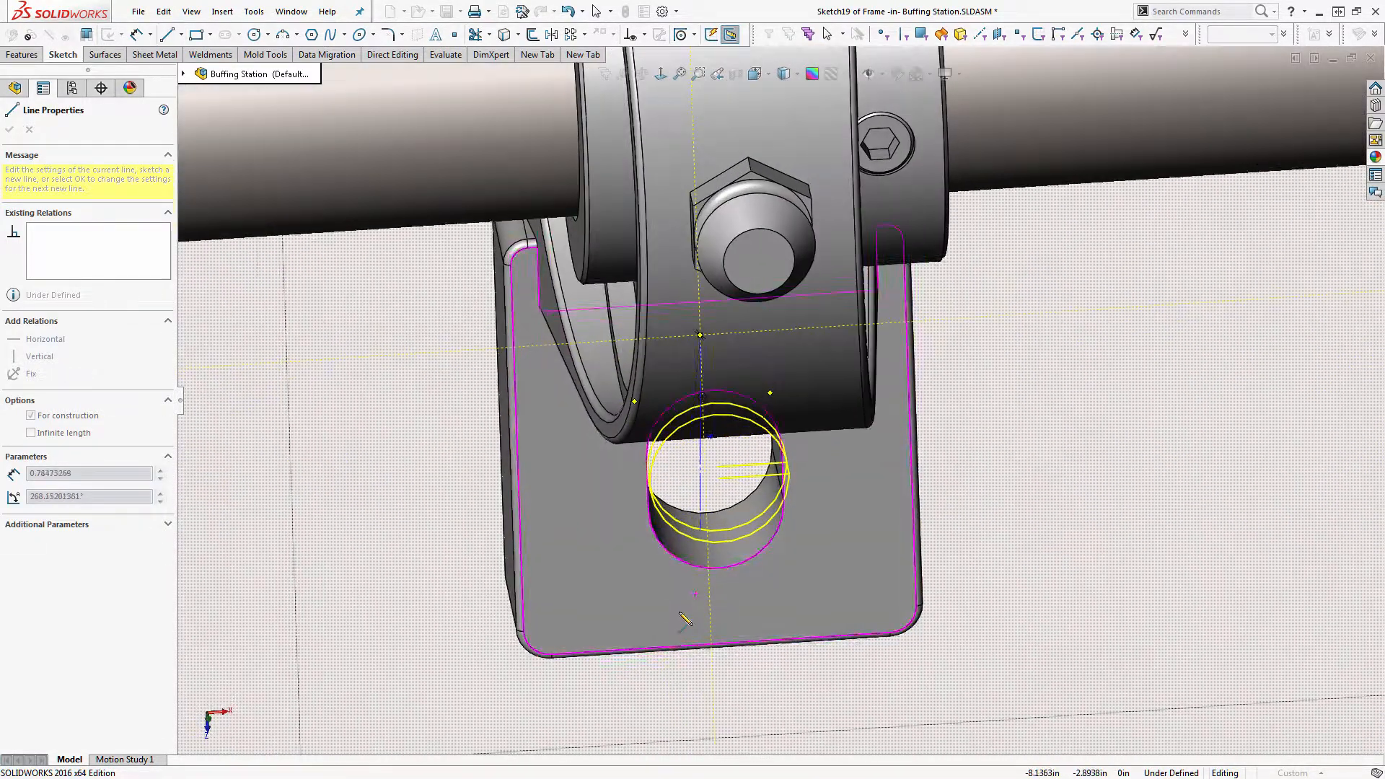
click(707, 514)
middle_drag(711, 508, 686, 371)
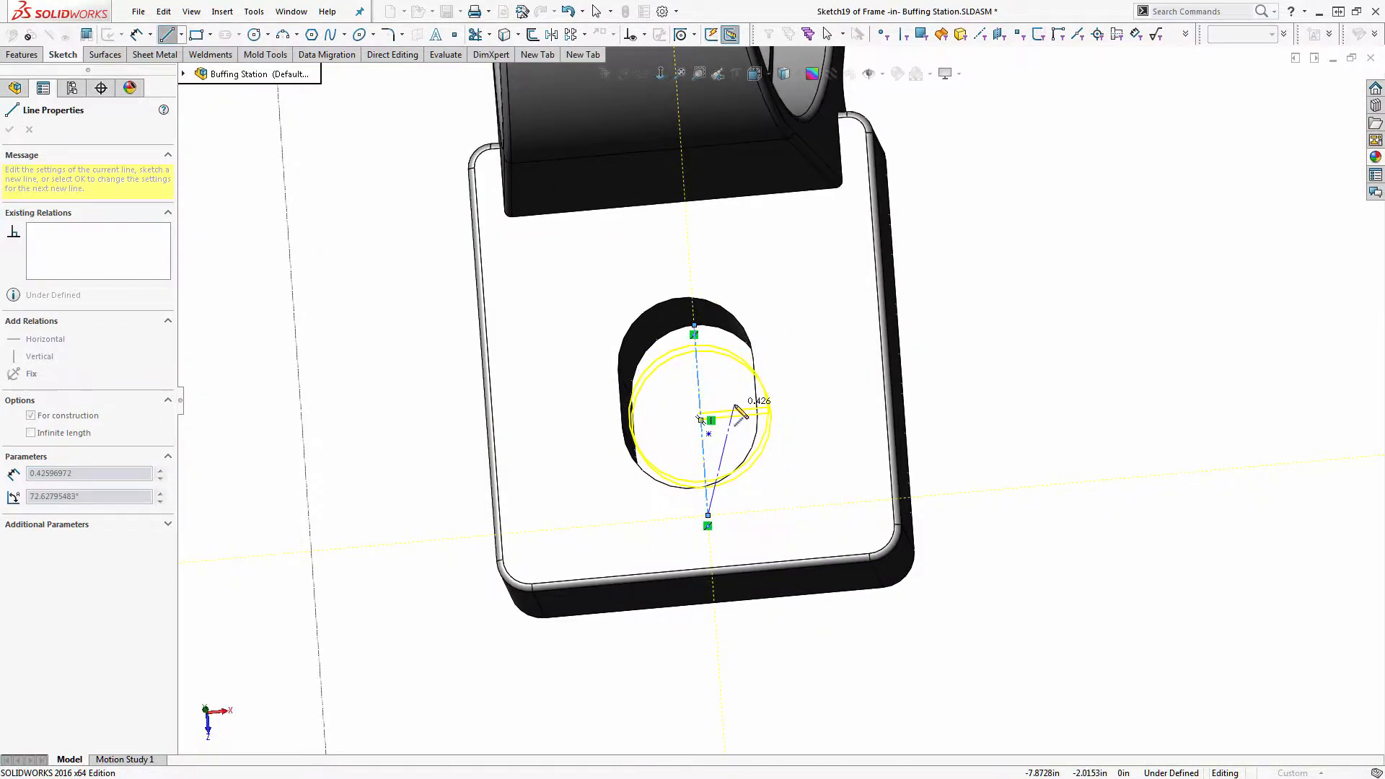
key(Escape)
mouse_move(709, 435)
mouse_down()
mouse_move(705, 410)
mouse_move(701, 430)
mouse_up()
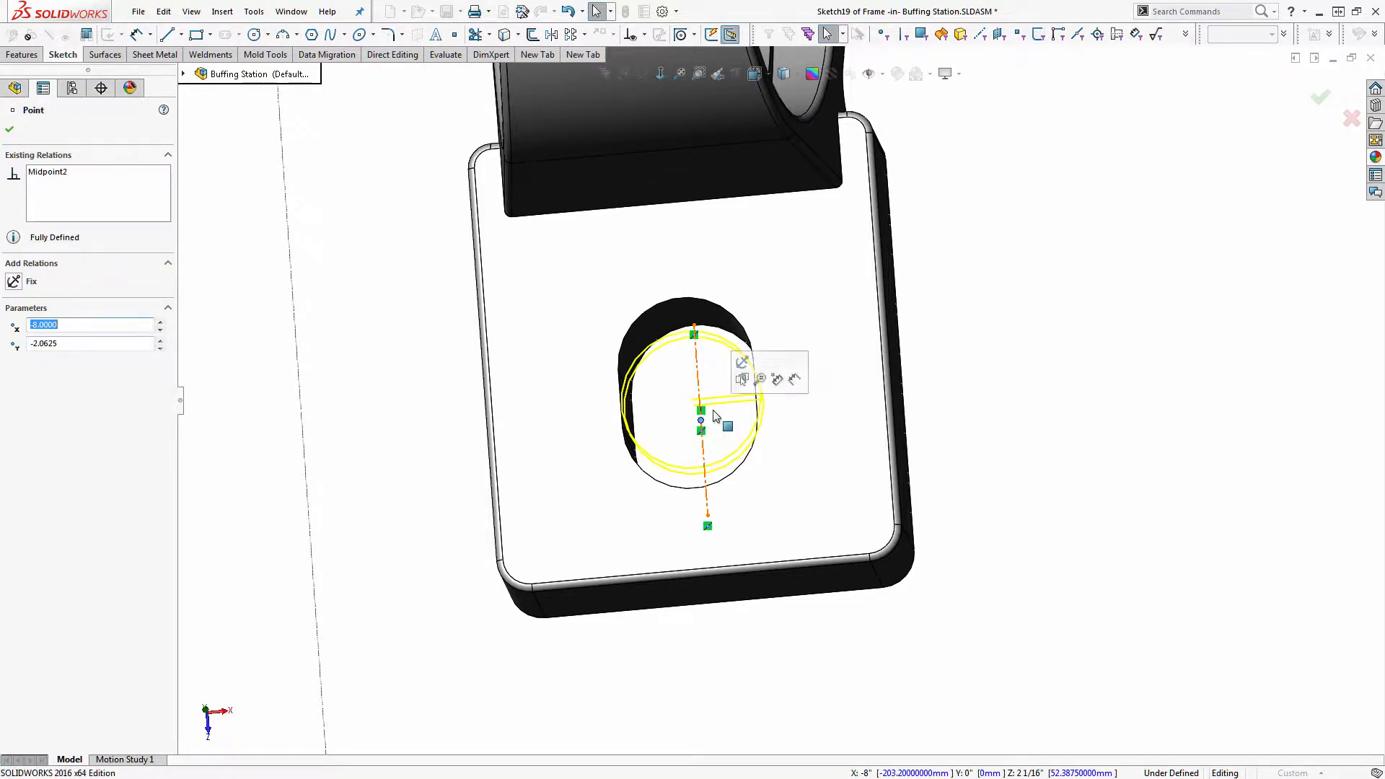
Step: Draw a vertical centerline about 0.72 in long between the rounded ends of the bearing's rear mounting slot
middle_drag(701, 429, 721, 259)
scroll(739, 347, up, 7)
scroll(761, 191, down, 6)
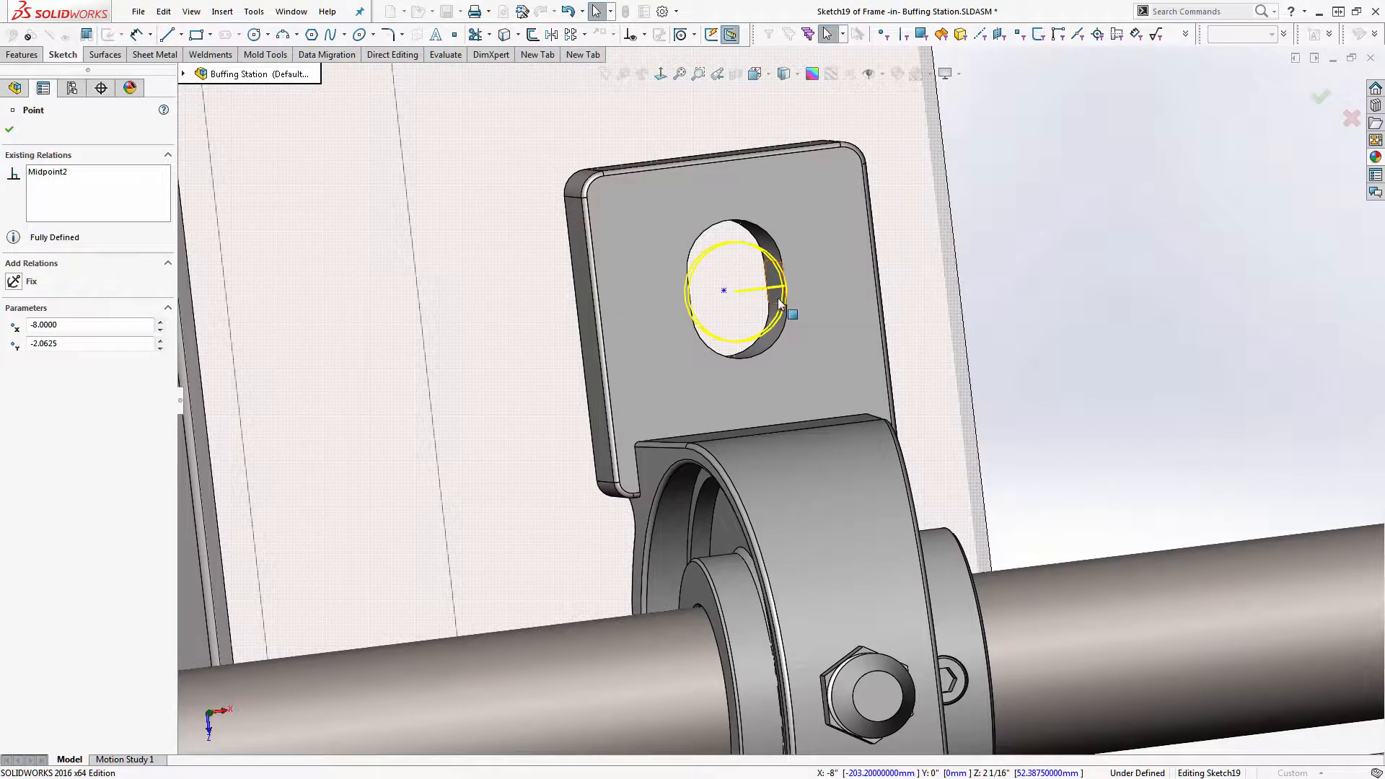
click(181, 38)
click(192, 65)
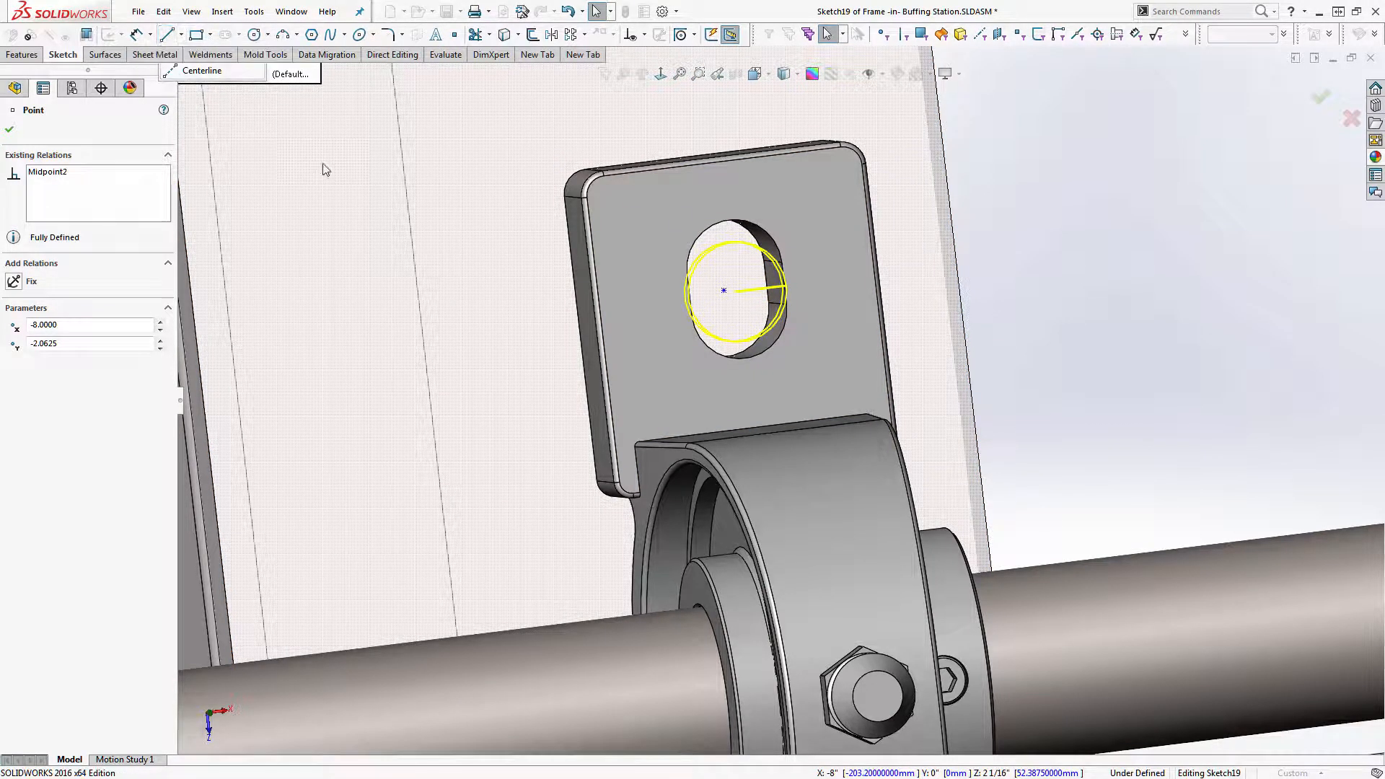
mouse_move(326, 171)
middle_down()
mouse_move(455, 169)
mouse_move(495, 210)
middle_up()
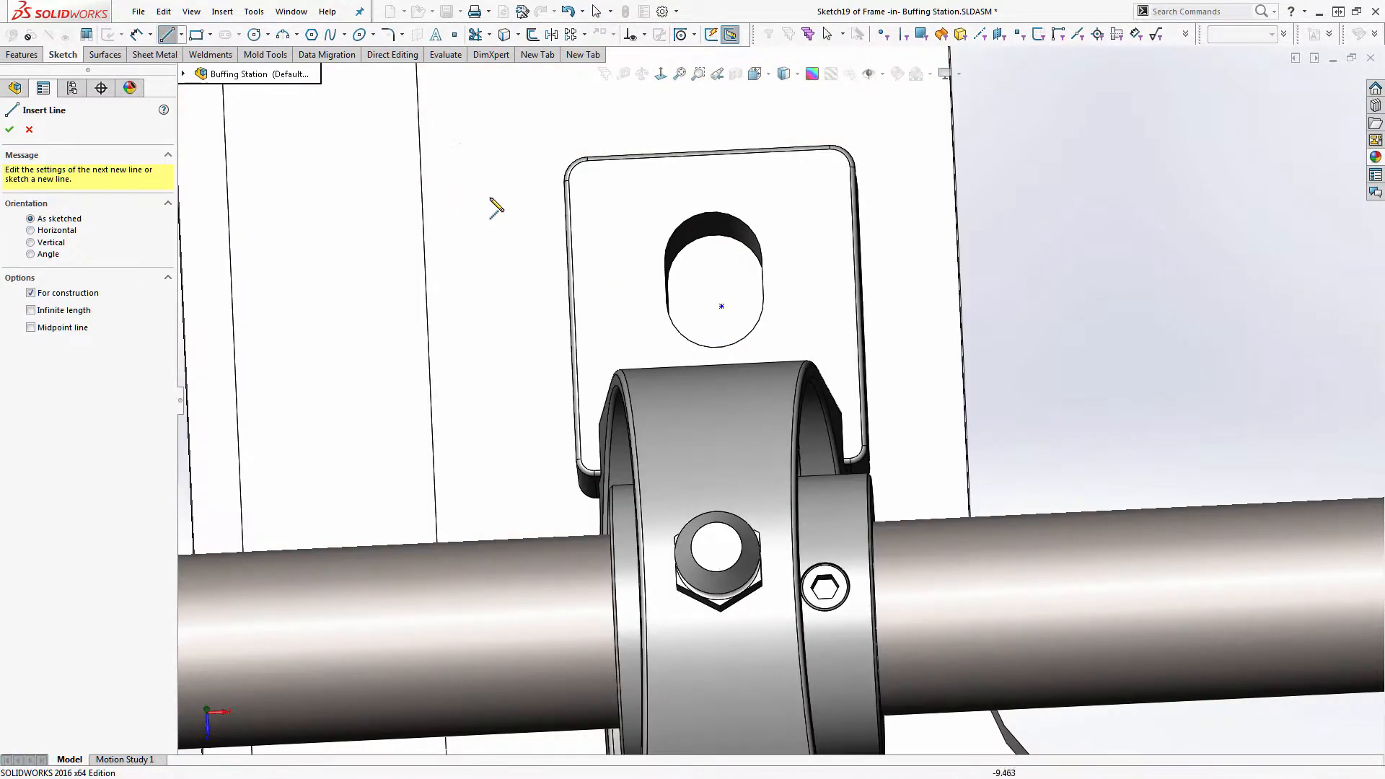
click(714, 235)
middle_drag(714, 289, 721, 383)
click(722, 367)
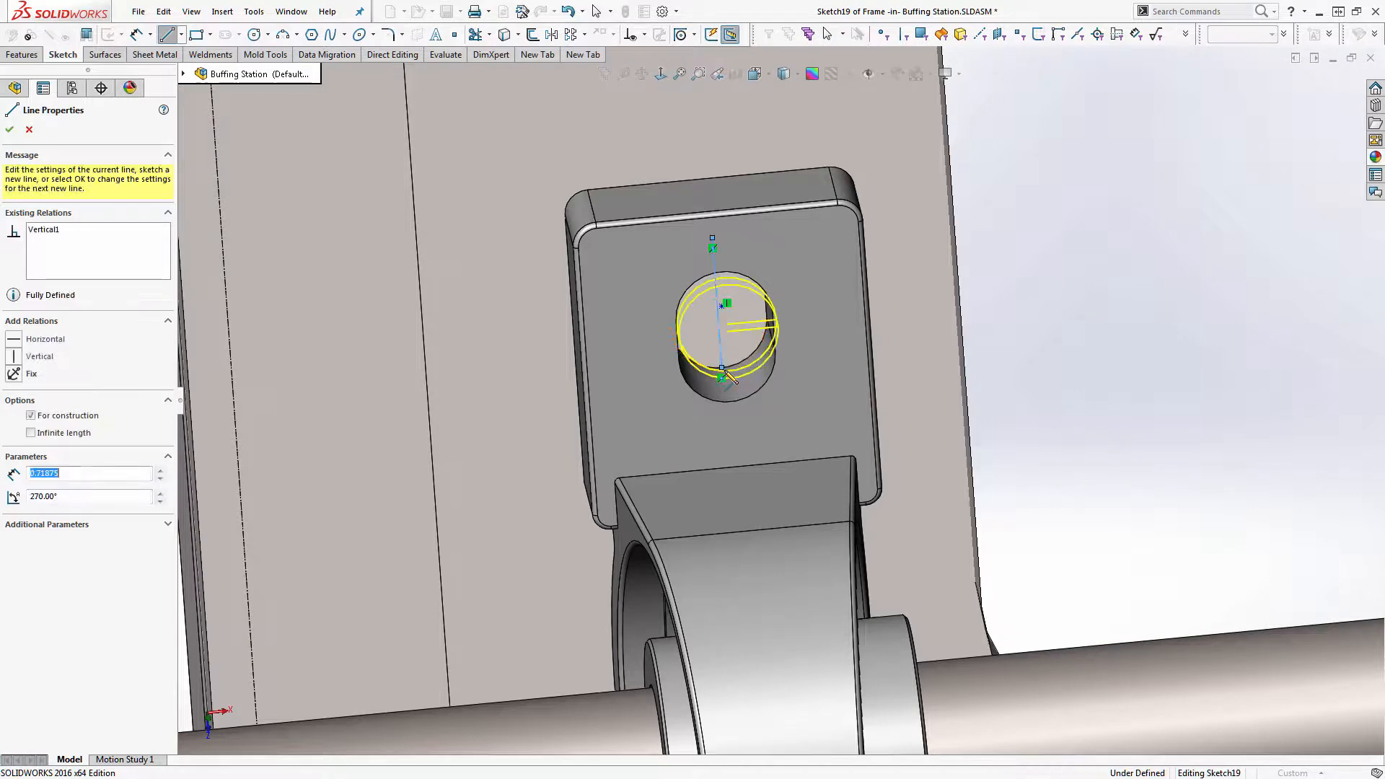
key(Escape)
Step: Attach the rear hole point to the midpoint of its slot centerline and accept the point
middle_drag(701, 347, 720, 303)
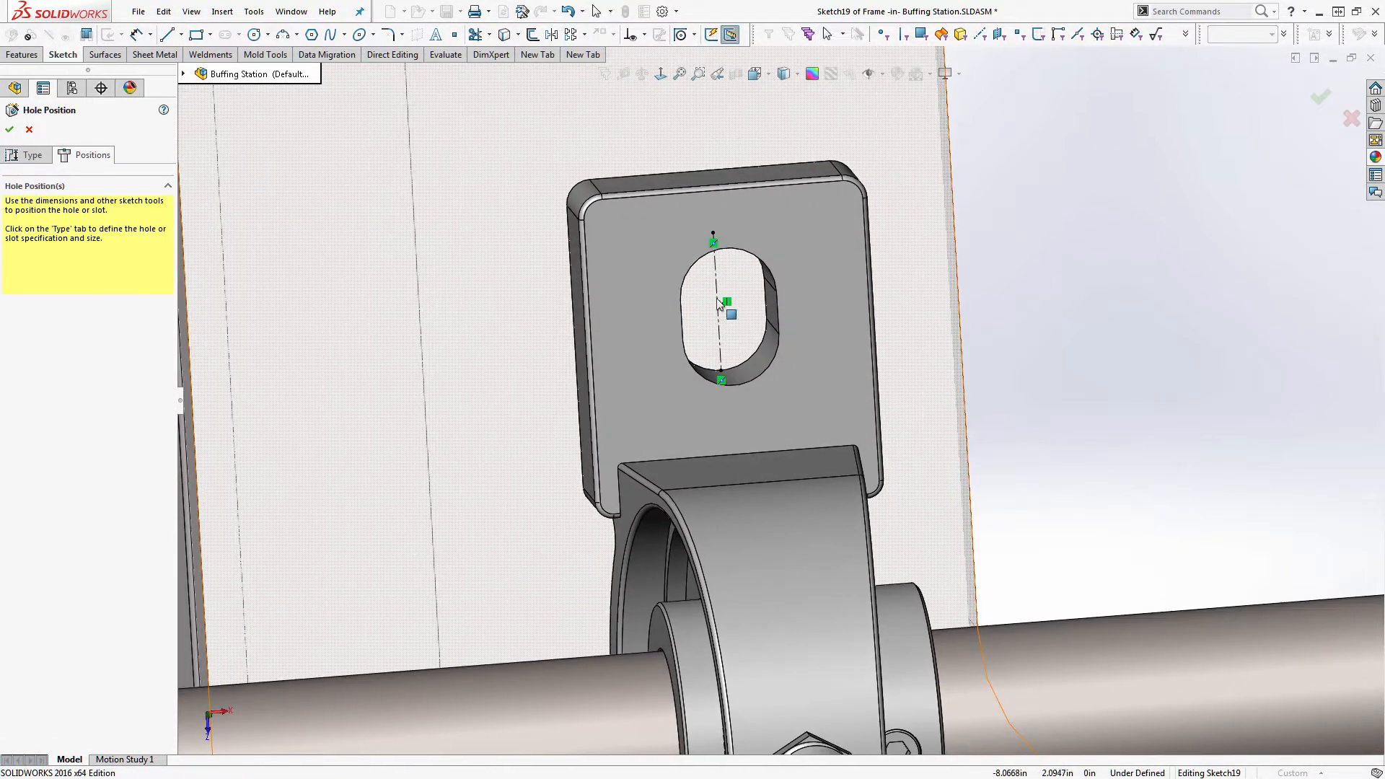
click(722, 305)
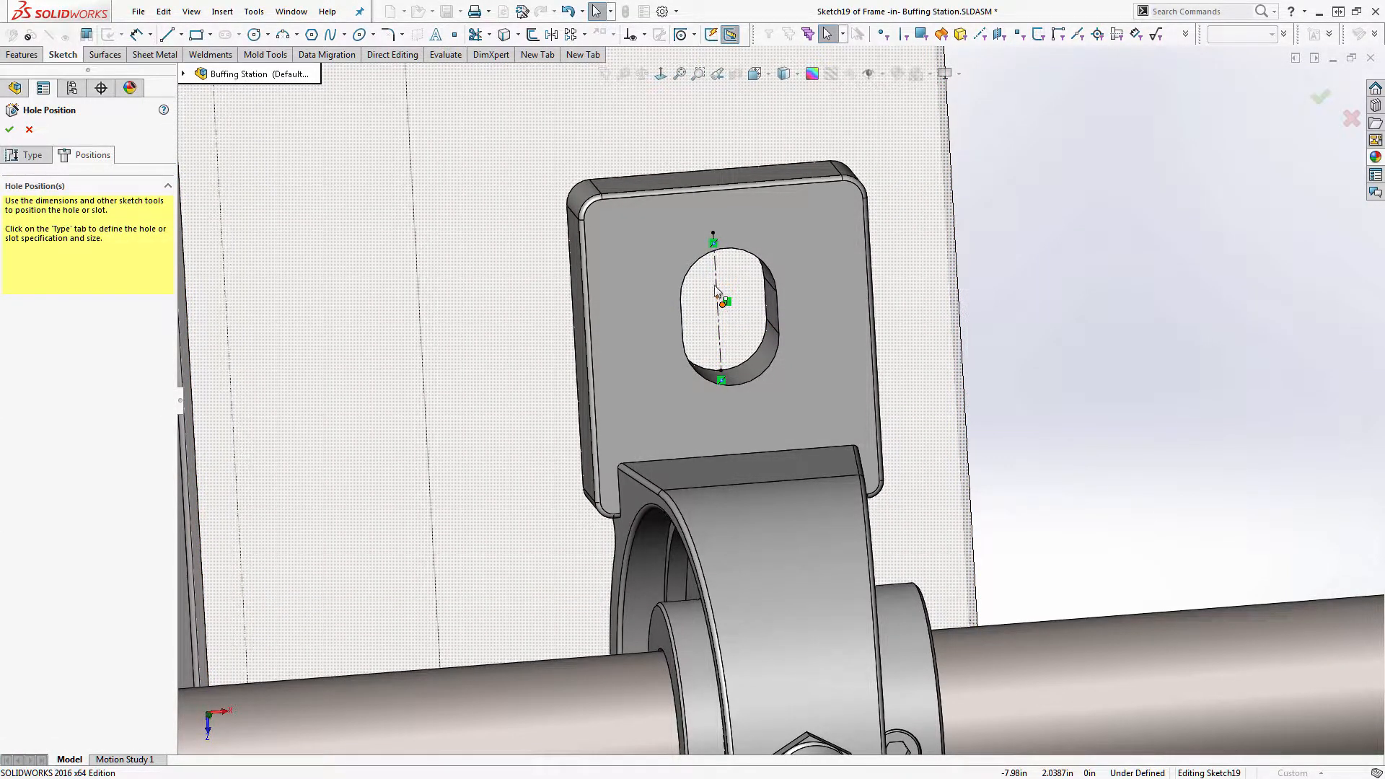
click(719, 303)
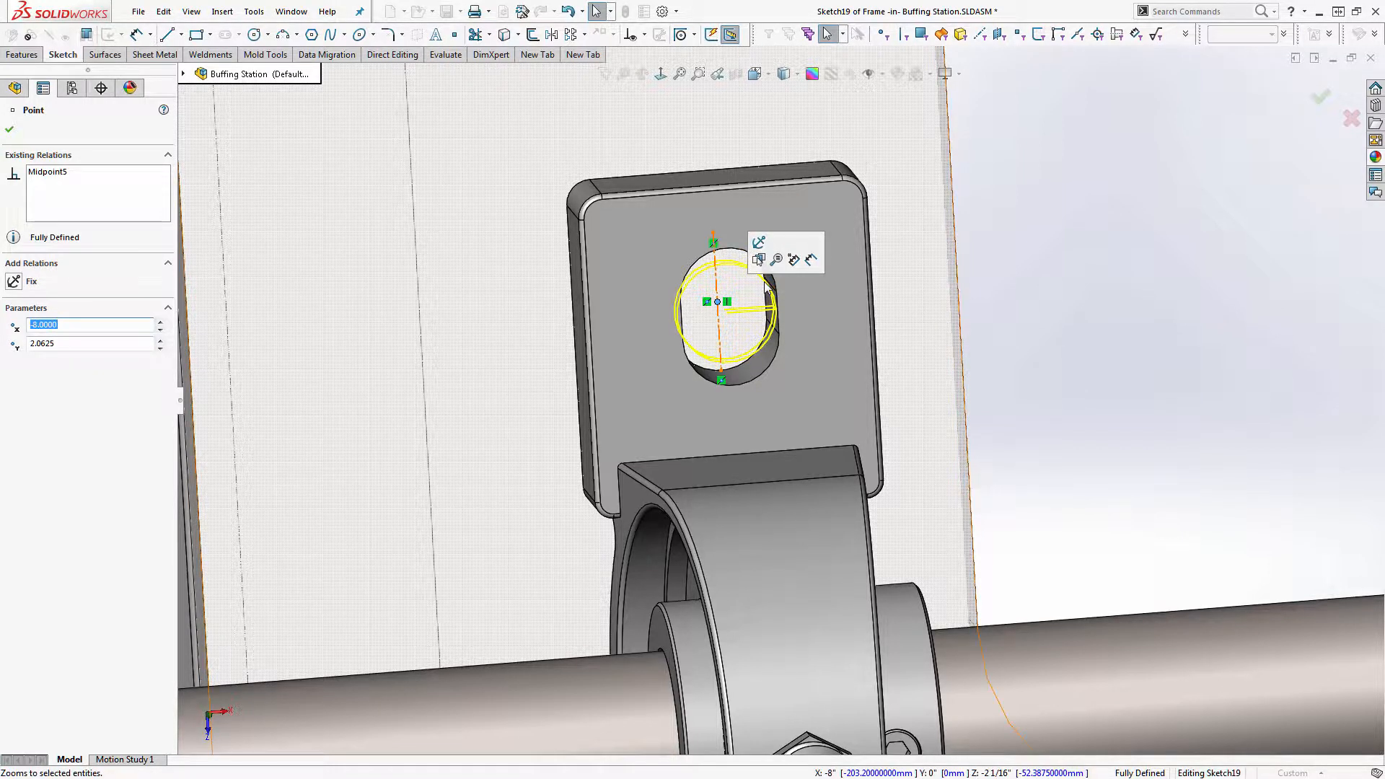
middle_drag(686, 340, 686, 272)
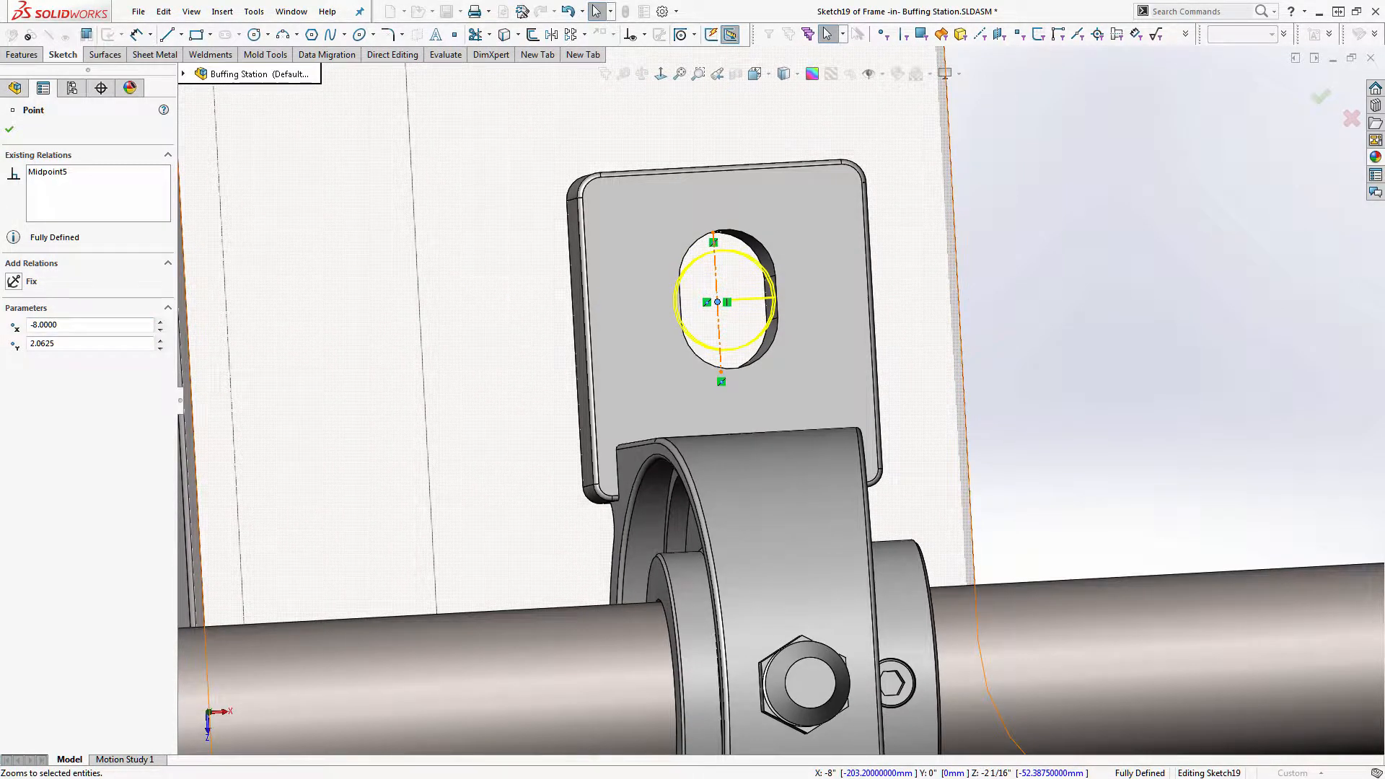
click(9, 129)
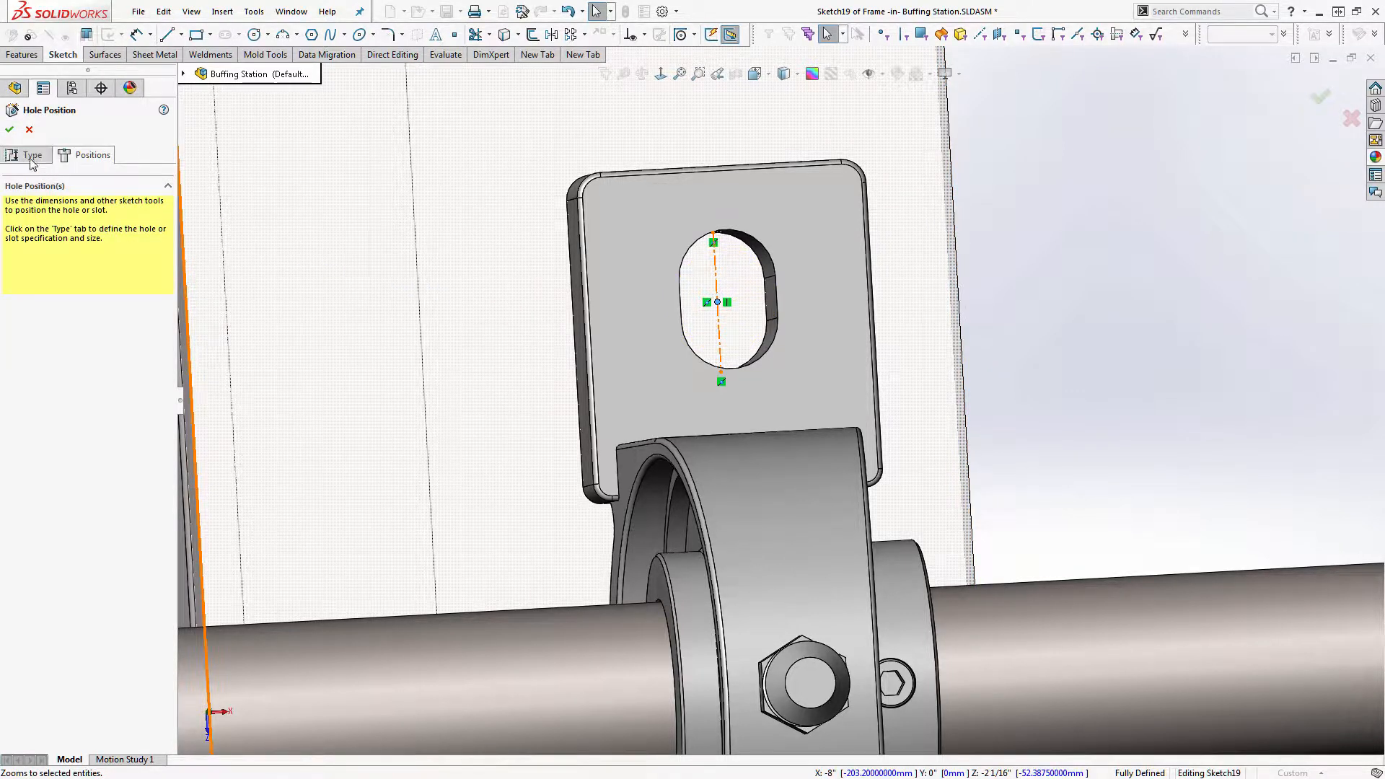
Step: Change the hole size to 7/16 and give it a custom diameter of 1/2 in
click(20, 156)
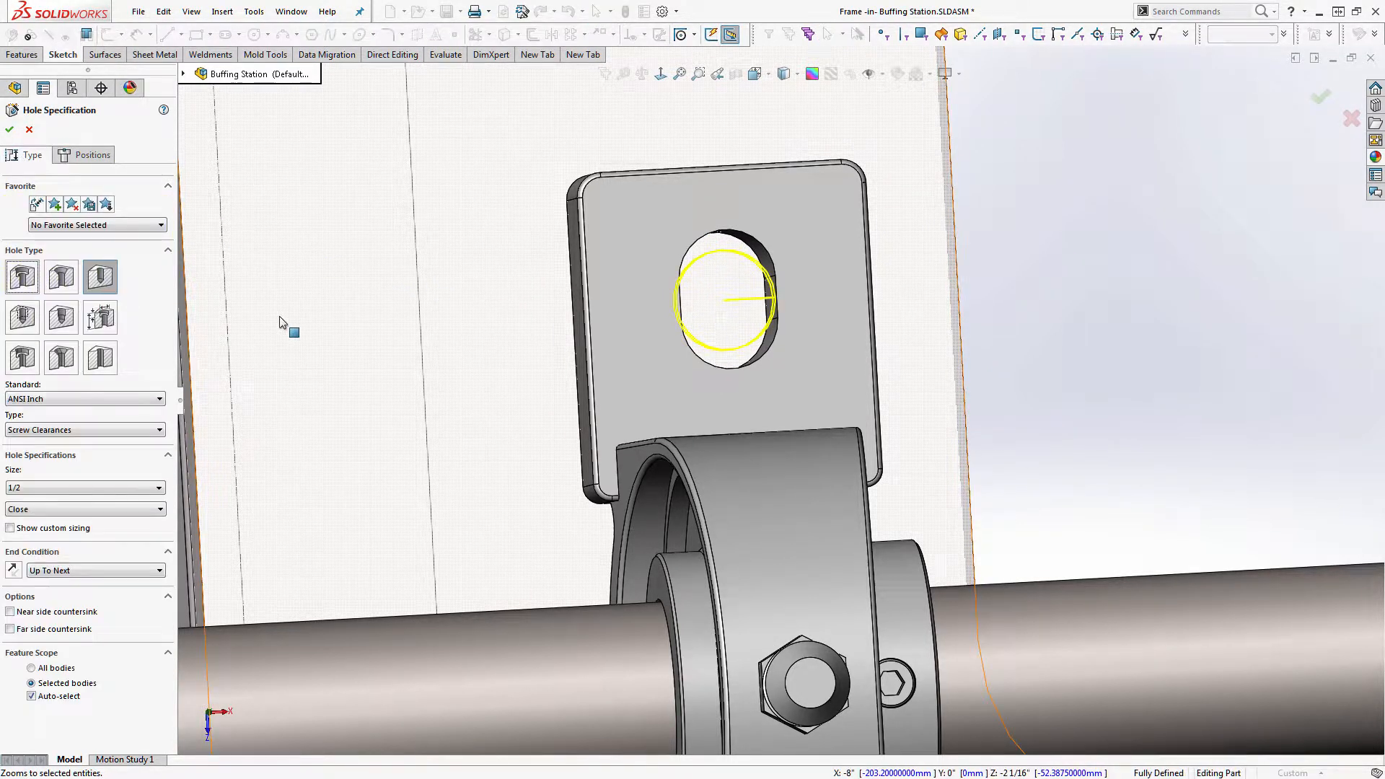
click(61, 488)
scroll(63, 529, up, 1)
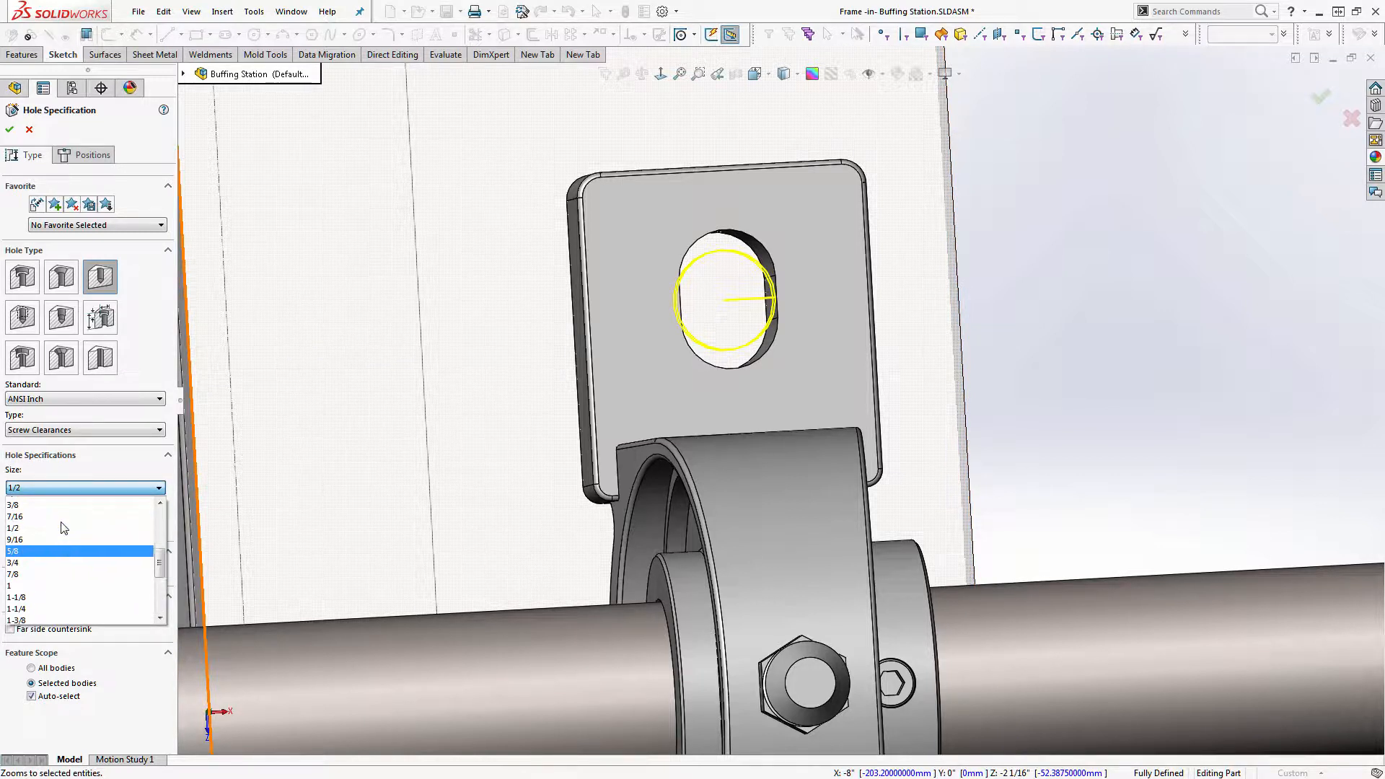
click(37, 525)
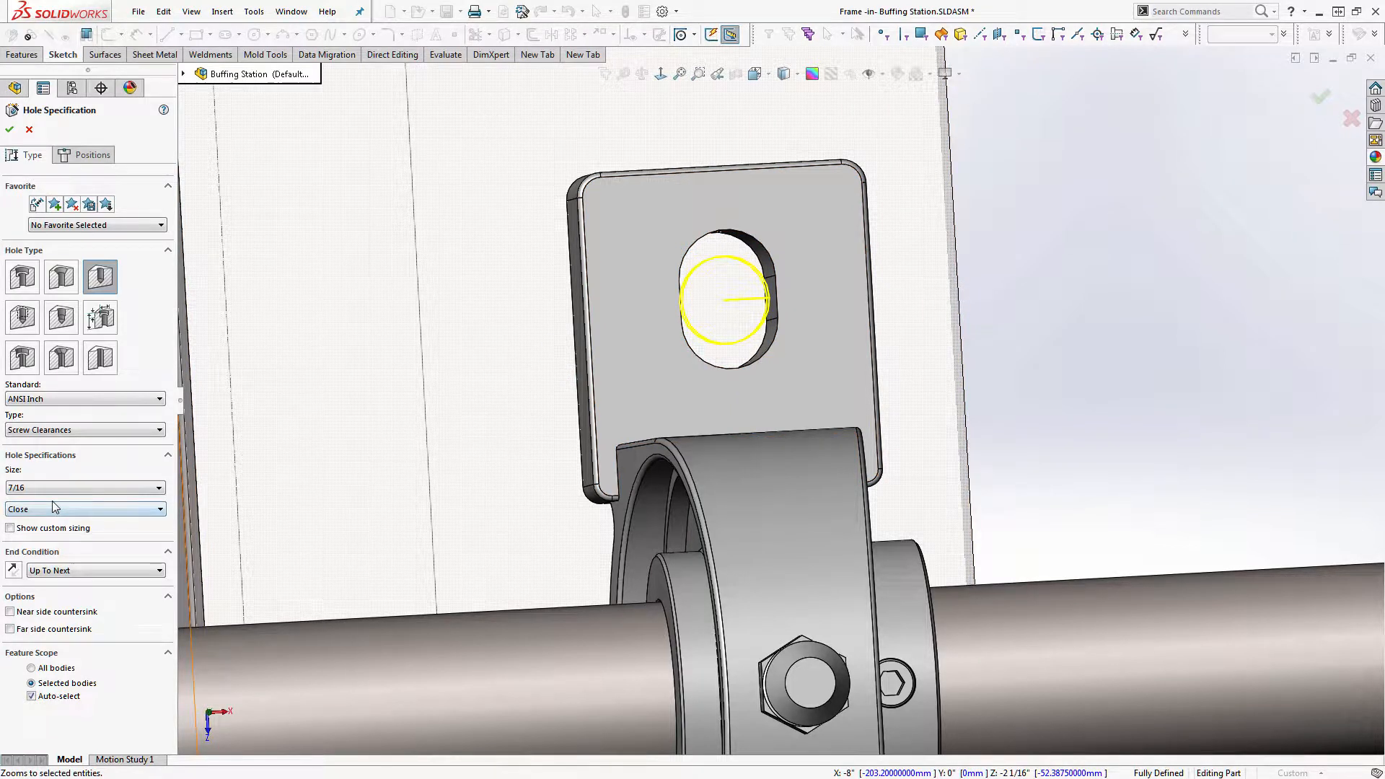
click(10, 528)
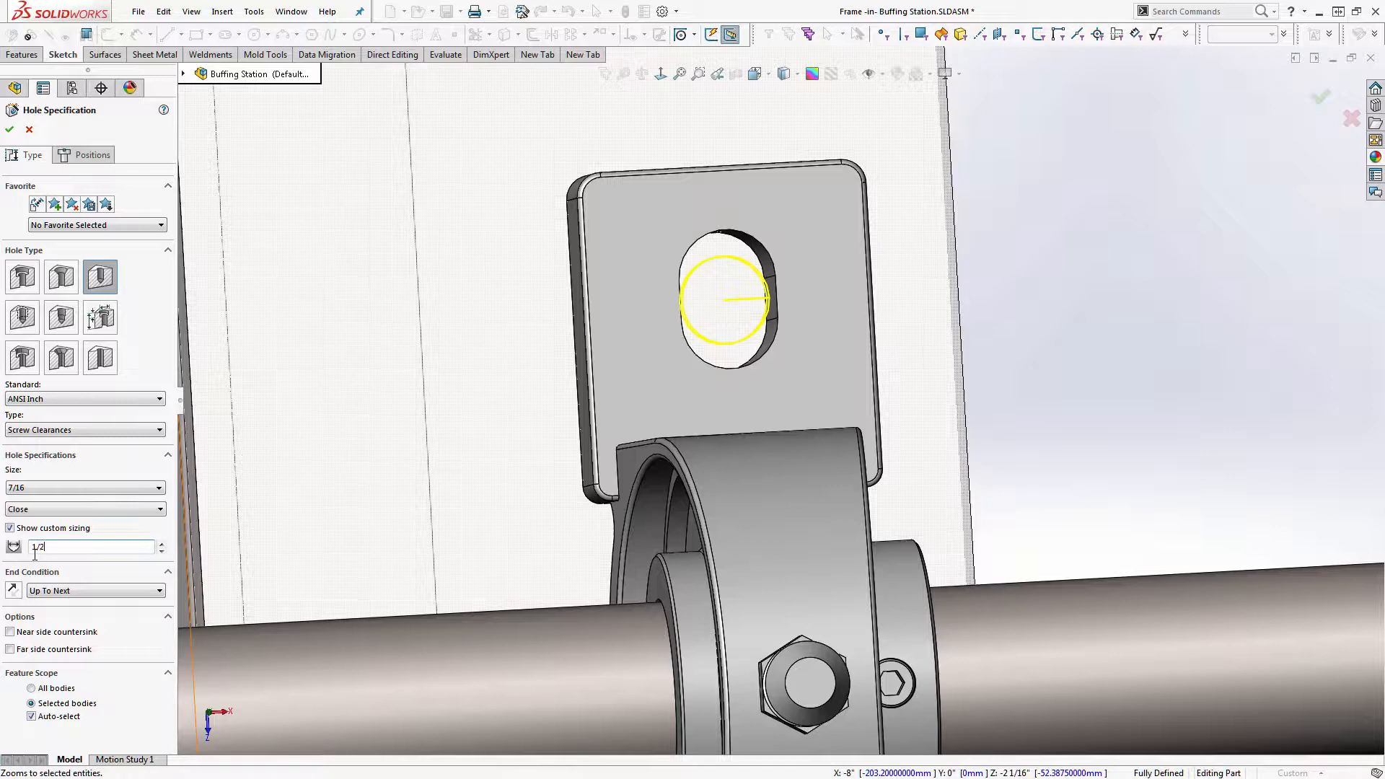
key(Return)
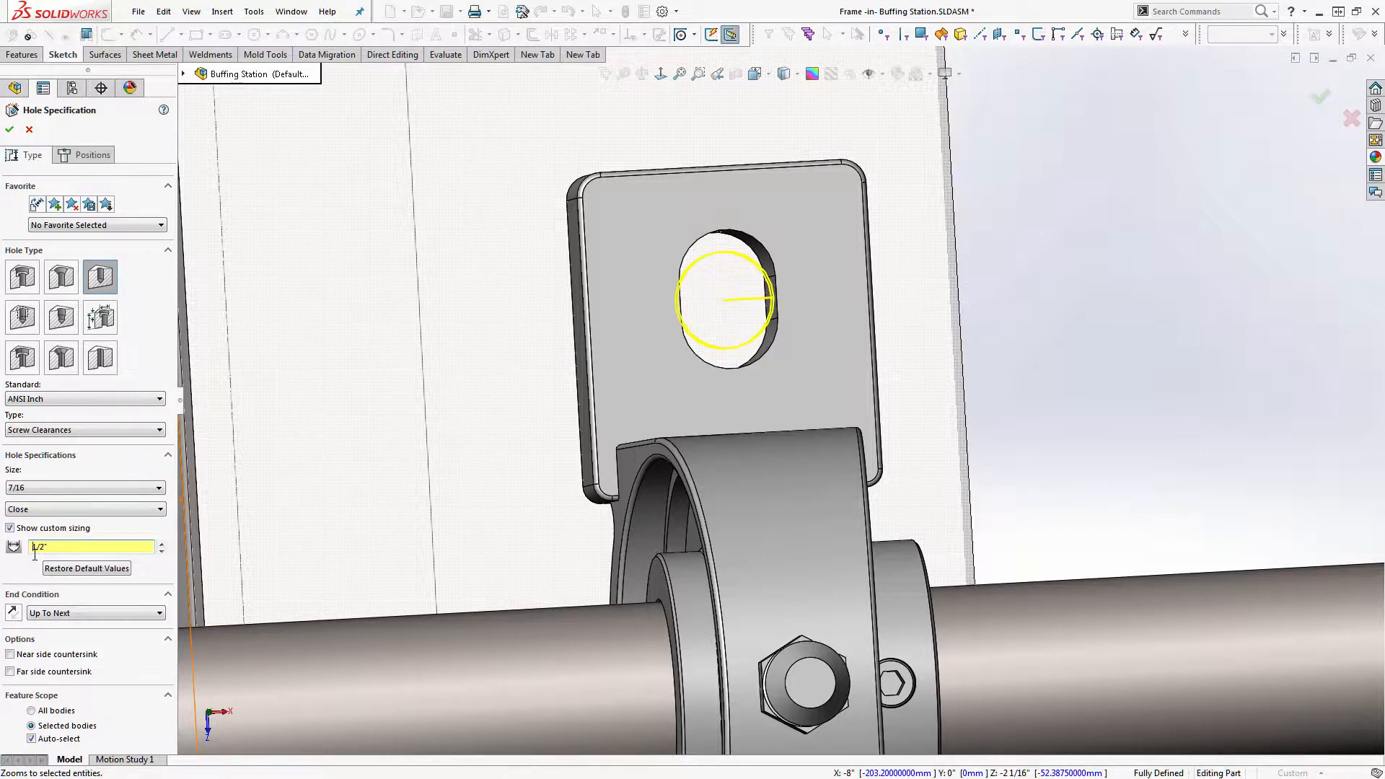
Step: Set the clearance holes' end condition to Through All and accept the hole feature
mouse_move(643, 315)
middle_down()
mouse_move(609, 303)
mouse_move(670, 275)
mouse_move(539, 259)
mouse_move(538, 301)
mouse_move(630, 226)
mouse_move(586, 260)
mouse_move(583, 233)
mouse_move(686, 164)
mouse_move(559, 219)
mouse_move(579, 223)
middle_up()
scroll(583, 233, up, 4)
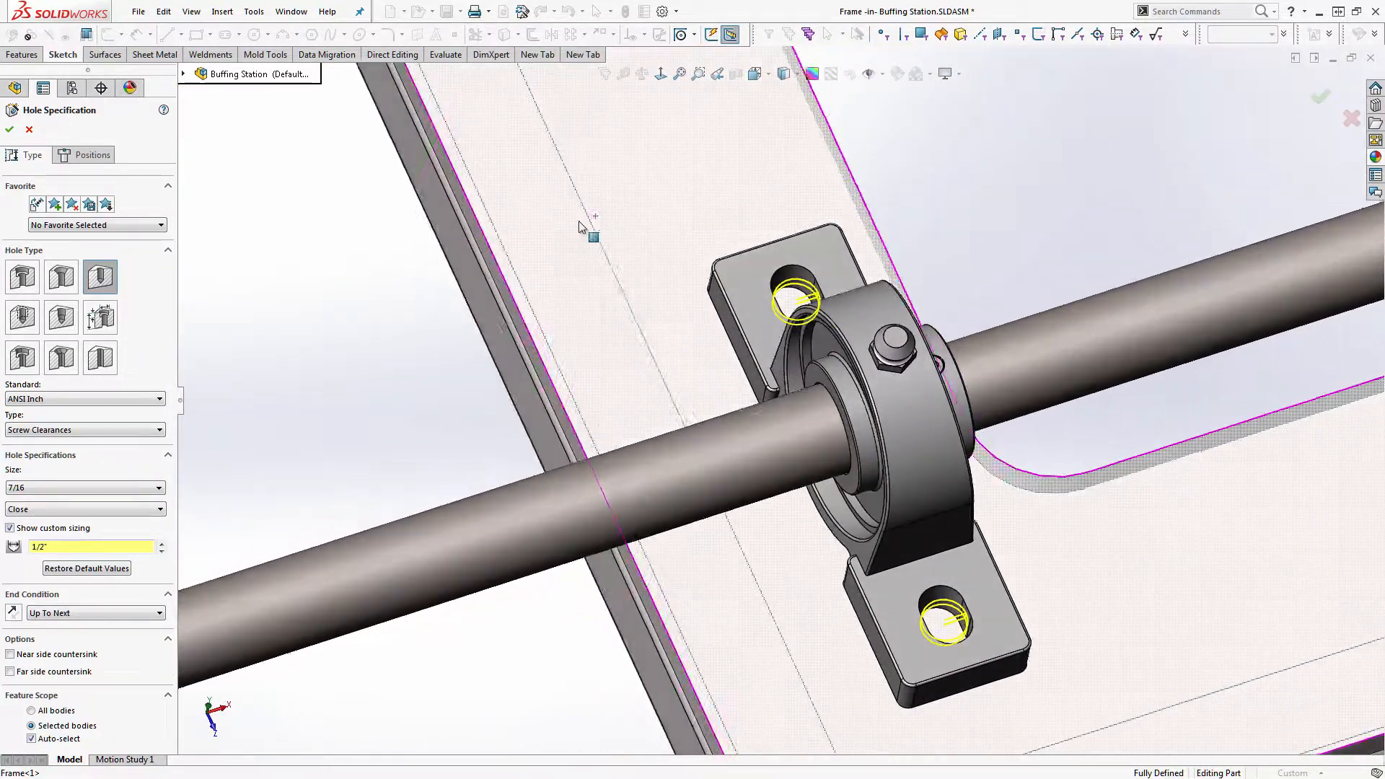
click(72, 619)
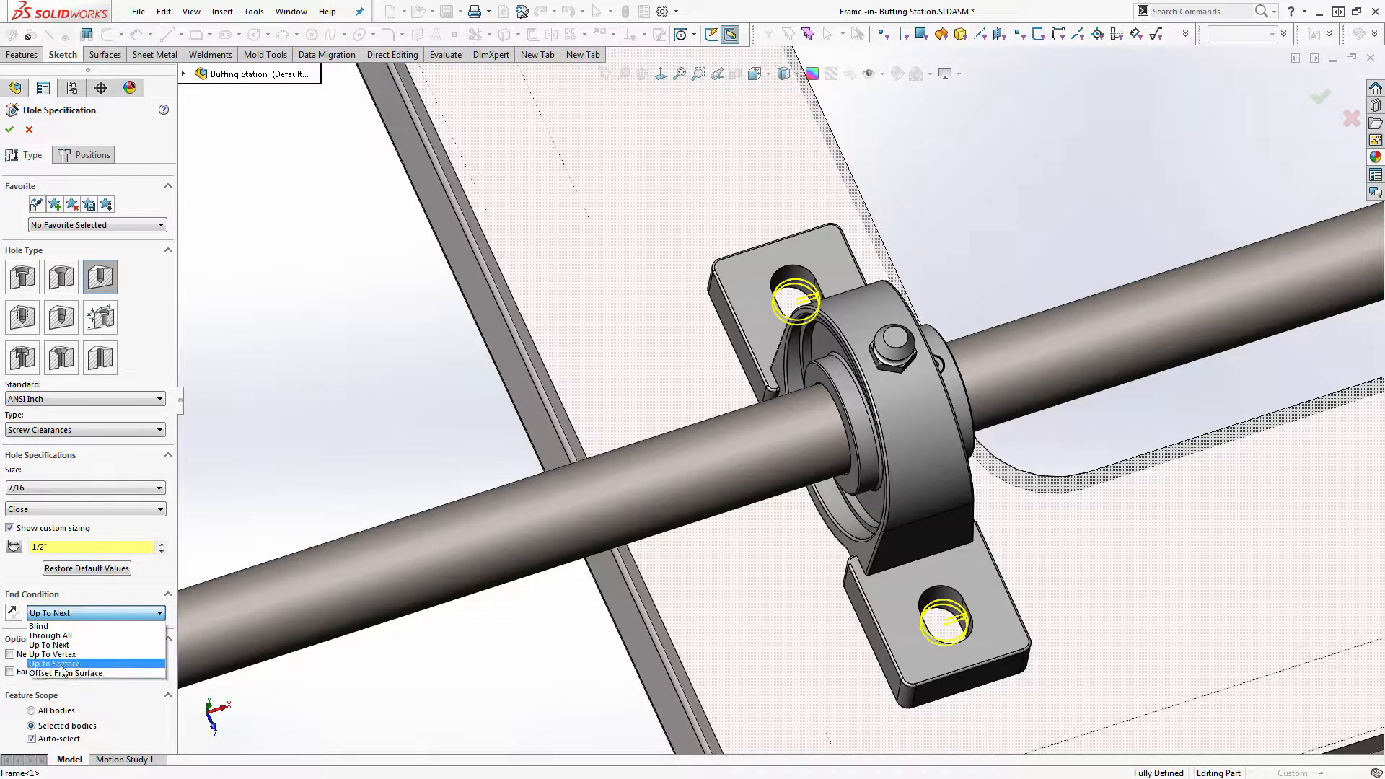
click(43, 636)
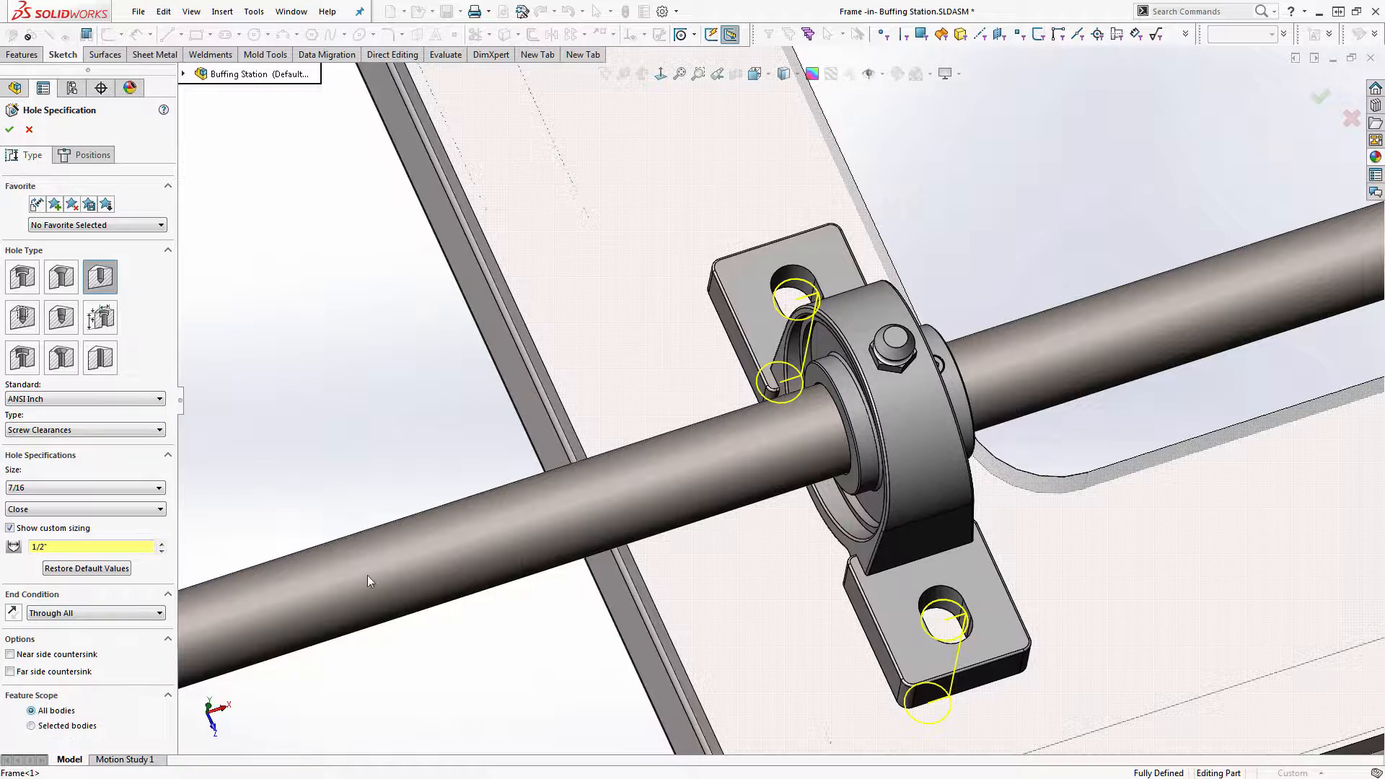
scroll(872, 283, up, 6)
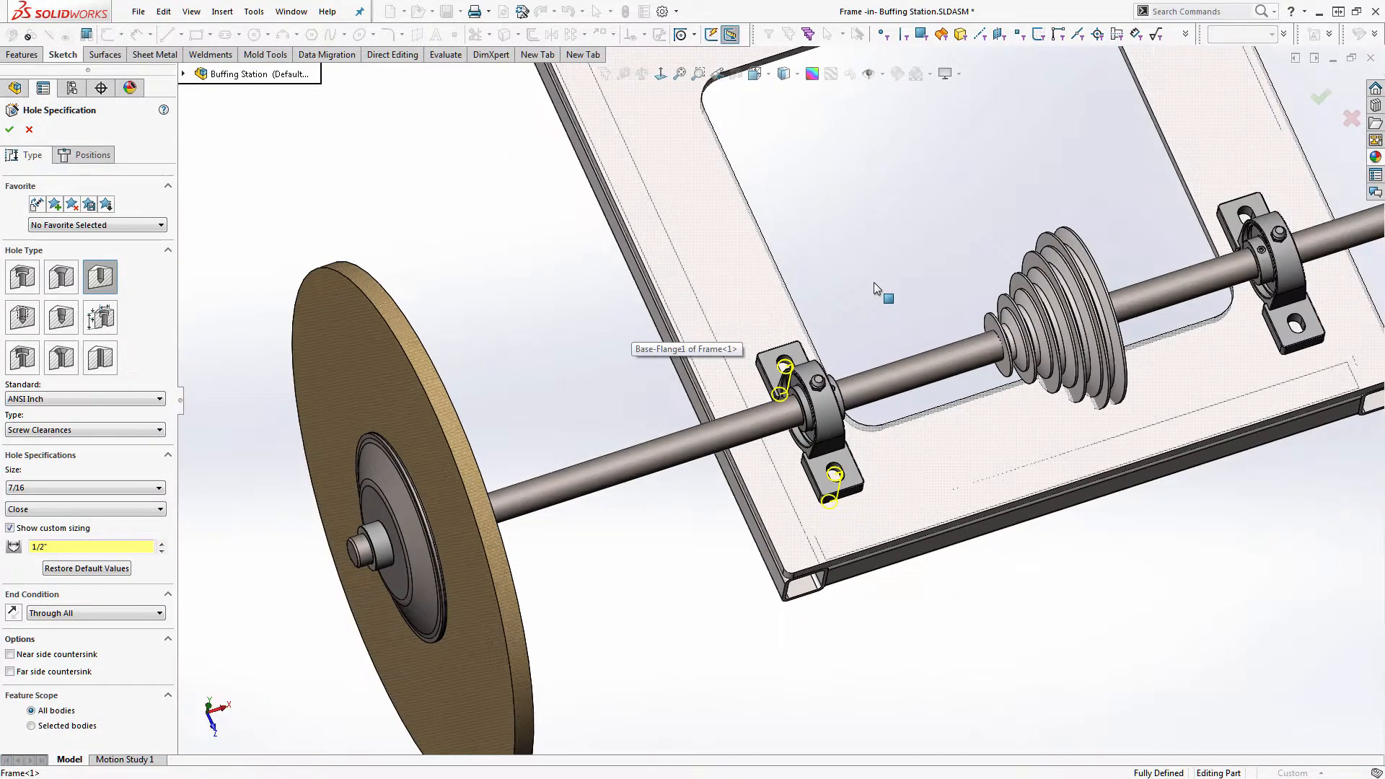
scroll(873, 283, down, 3)
scroll(777, 444, up, 1)
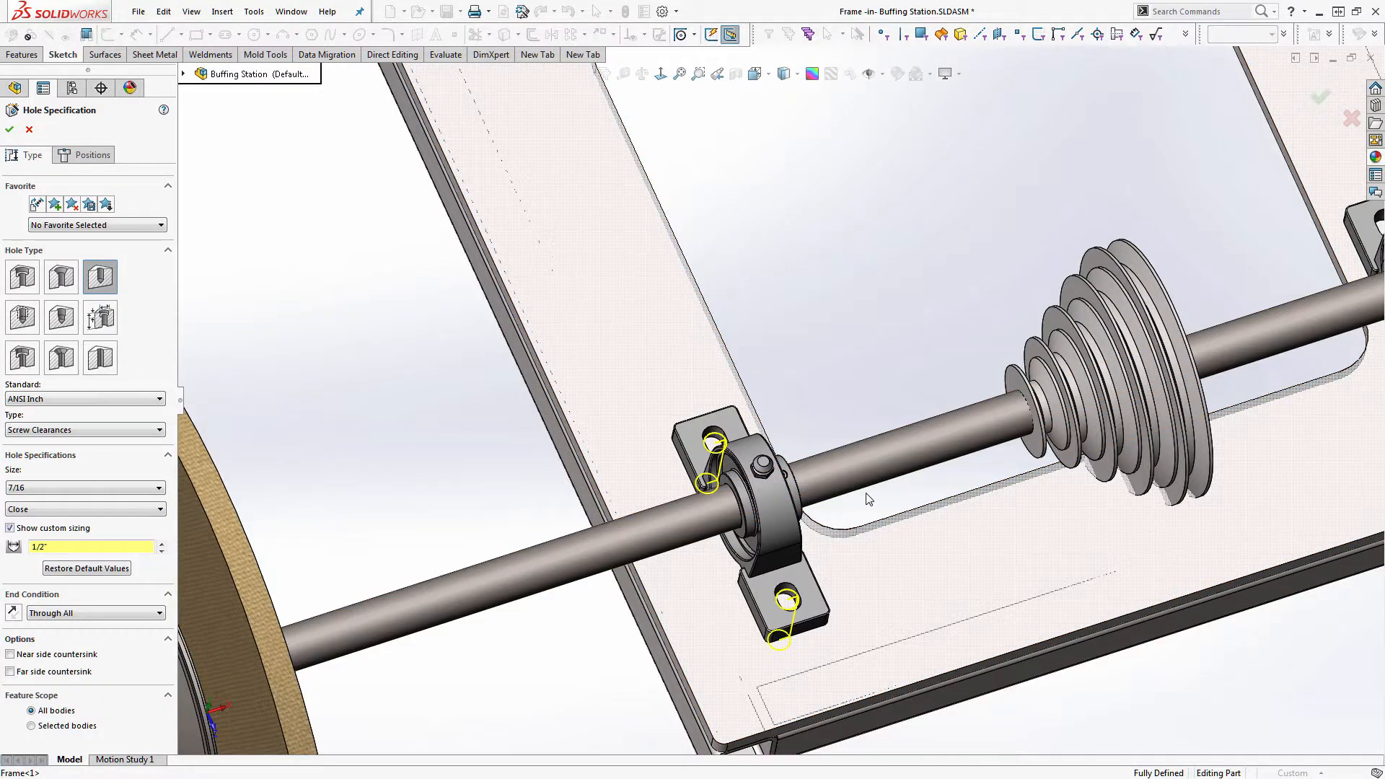
middle_drag(870, 497, 883, 397)
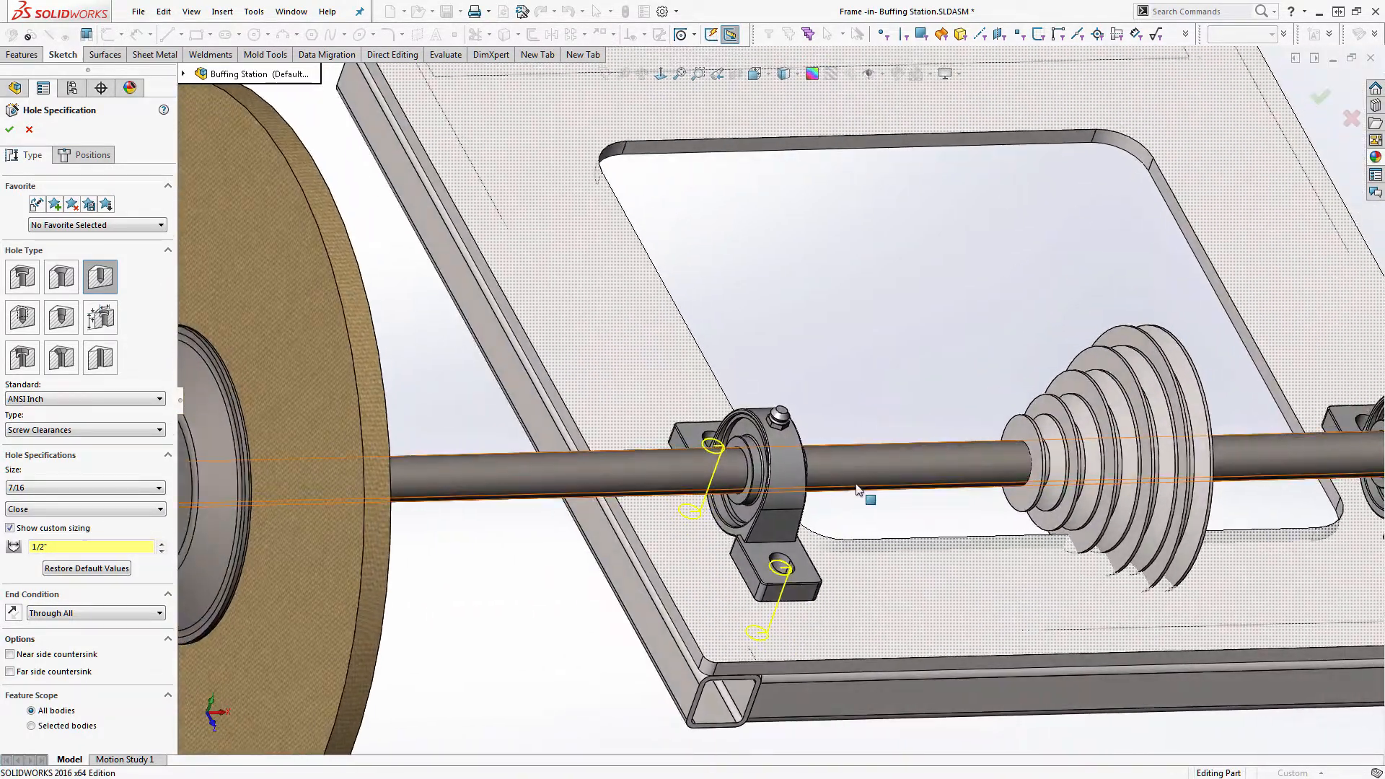
middle_drag(828, 505, 833, 535)
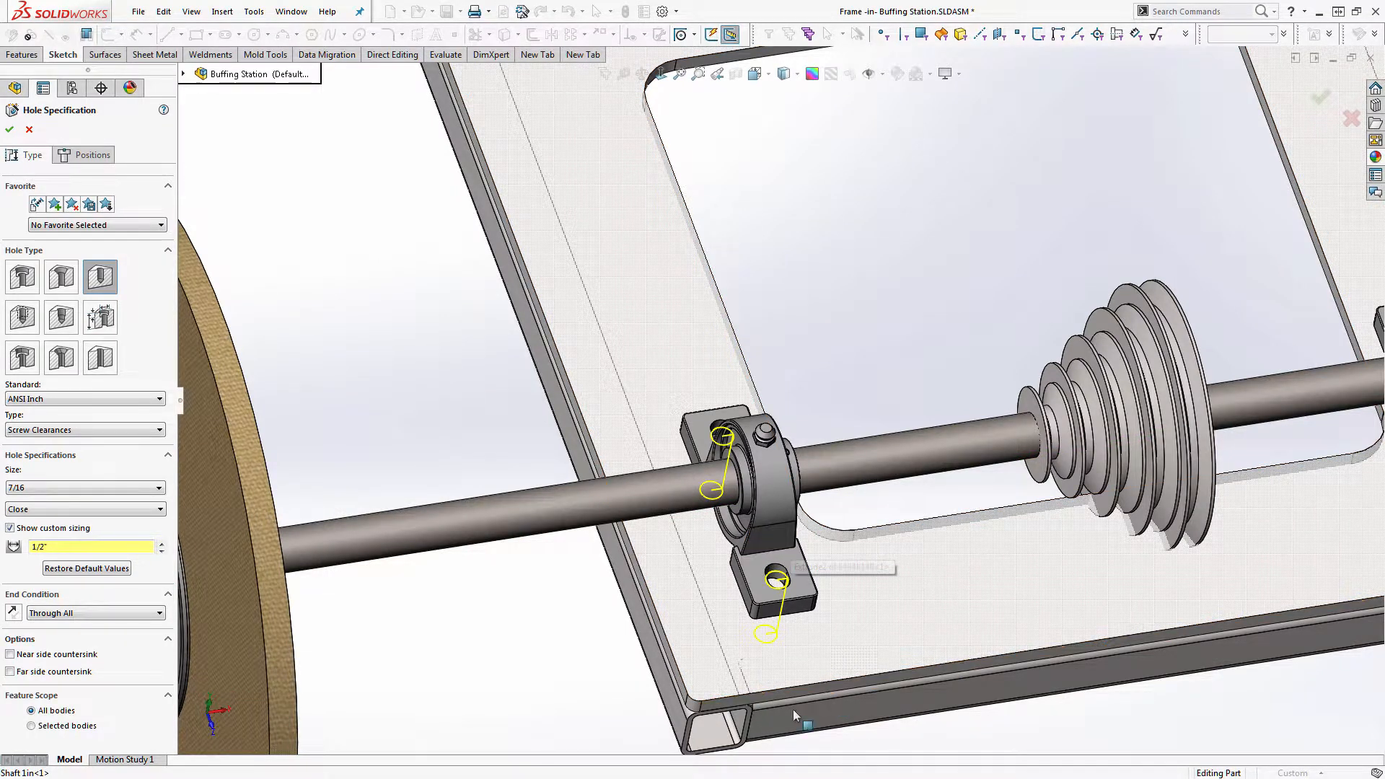
click(1321, 107)
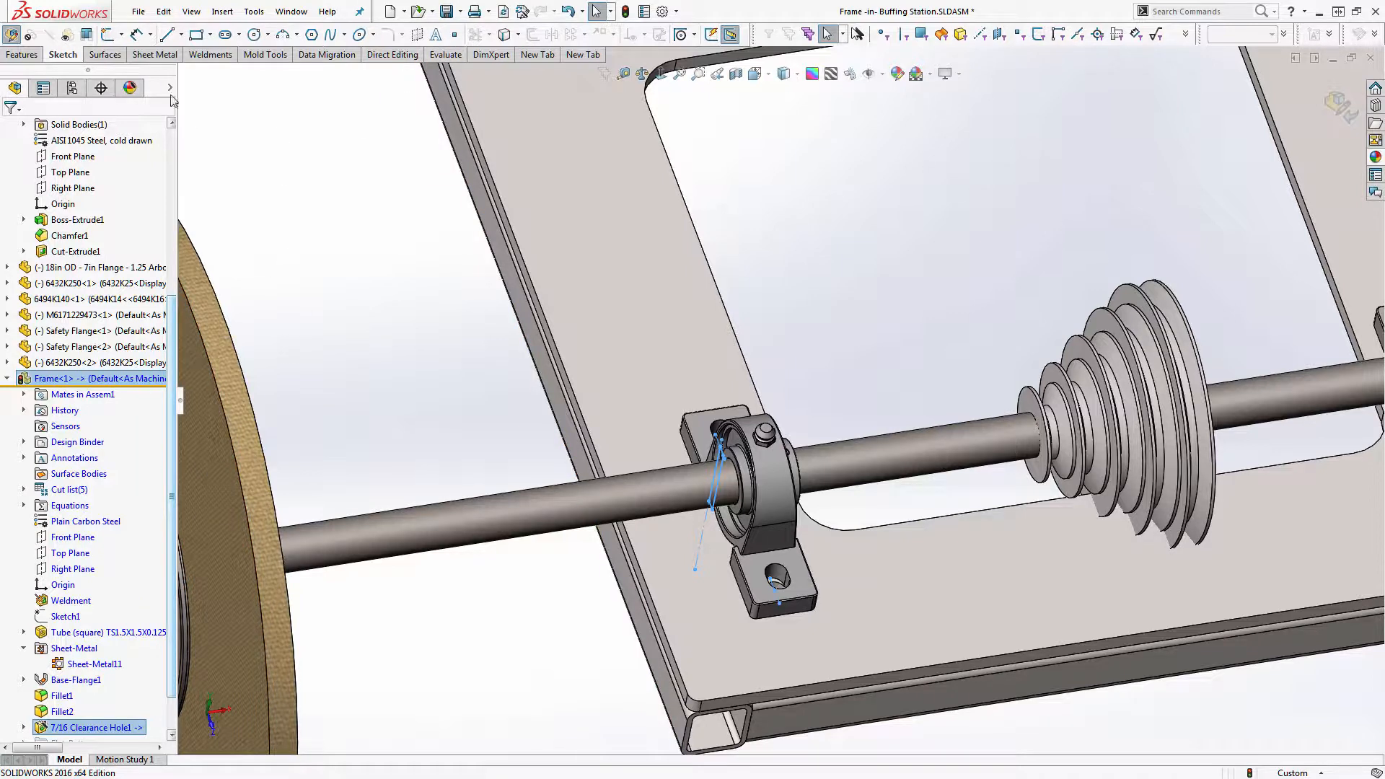
Step: Mirror the 7/16 clearance hole feature about the Frame's Right Plane to make holes under the second bearing
click(22, 55)
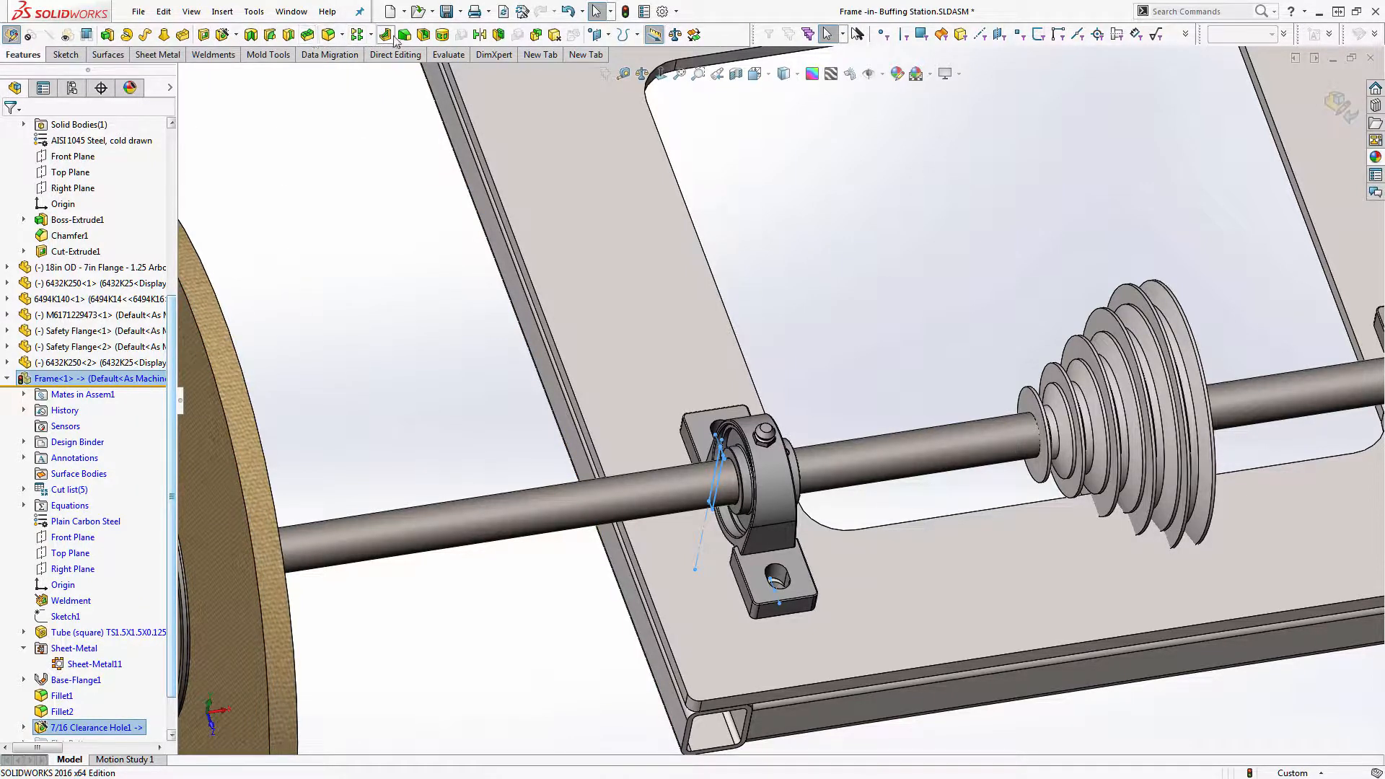
click(481, 35)
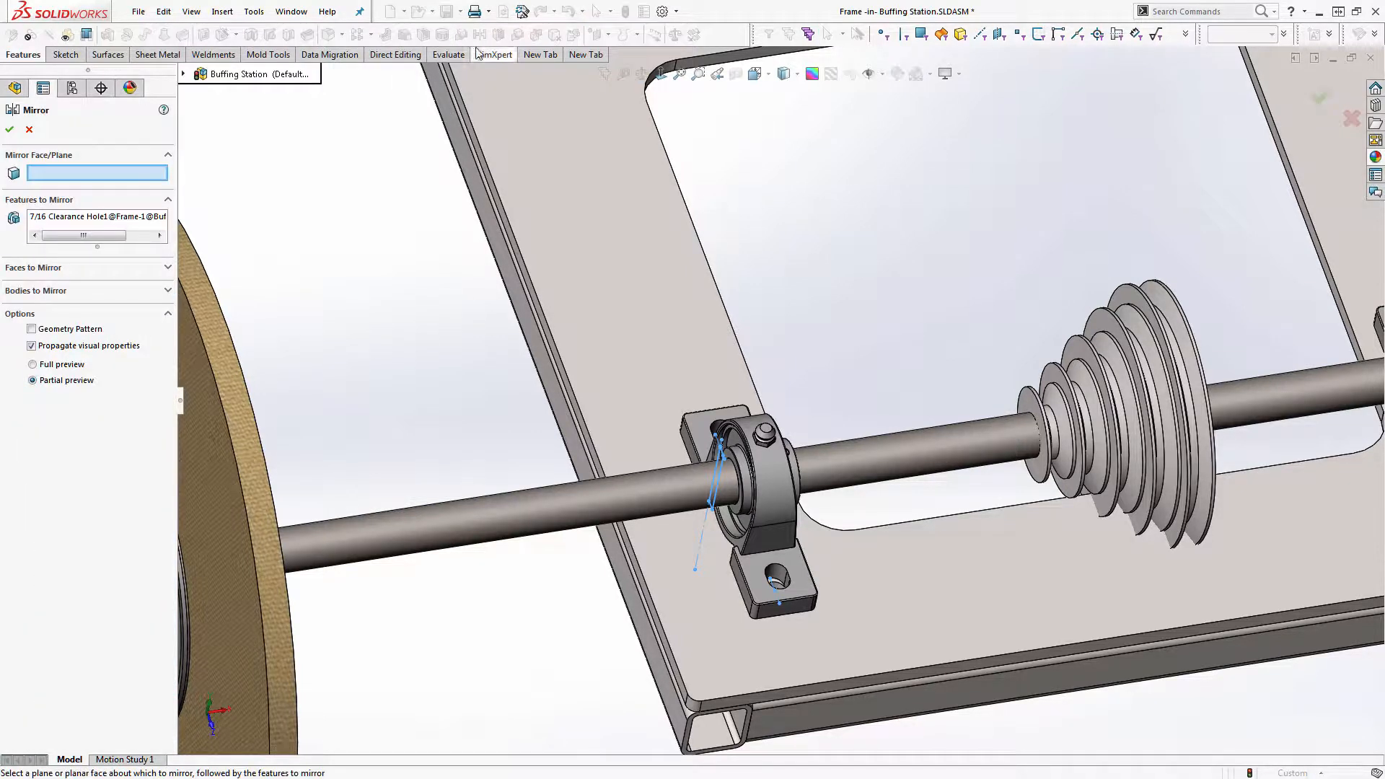
click(184, 74)
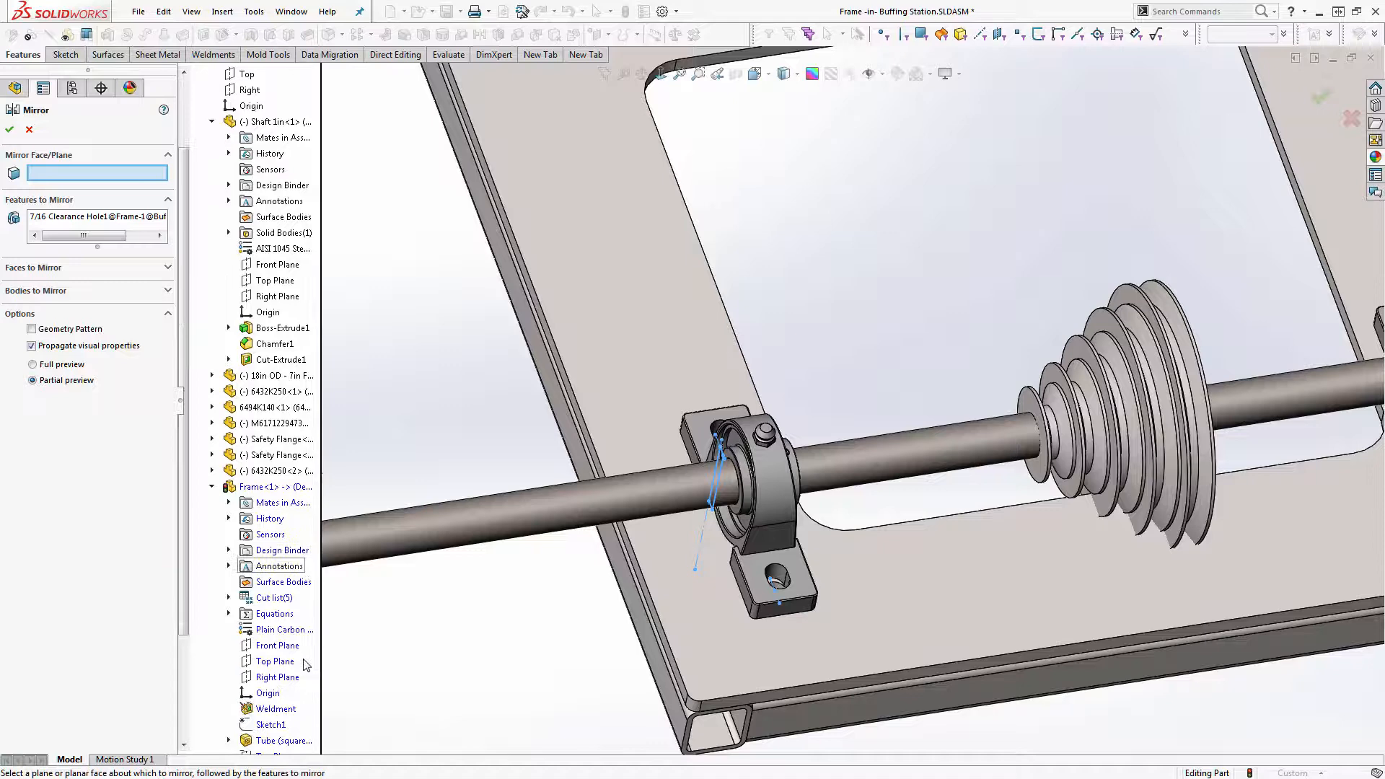
click(277, 678)
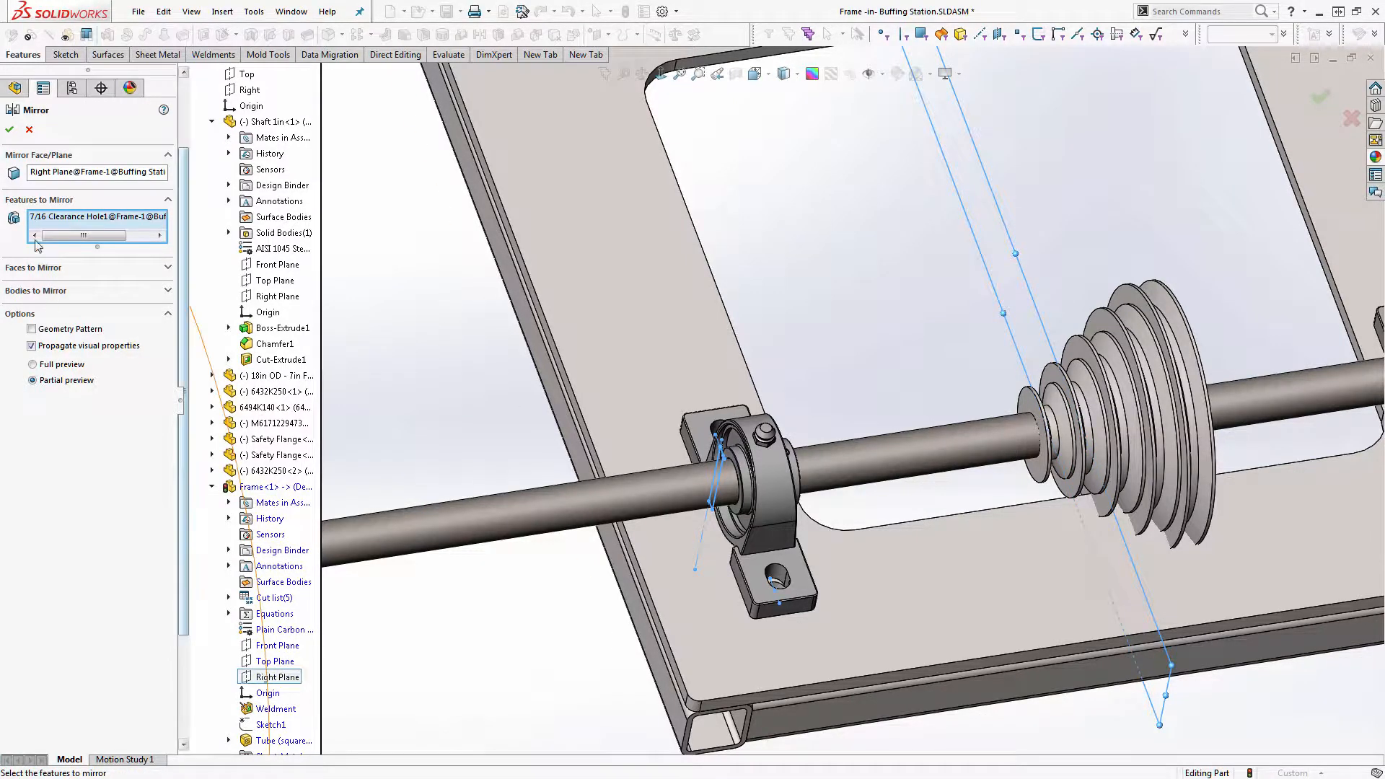
click(9, 129)
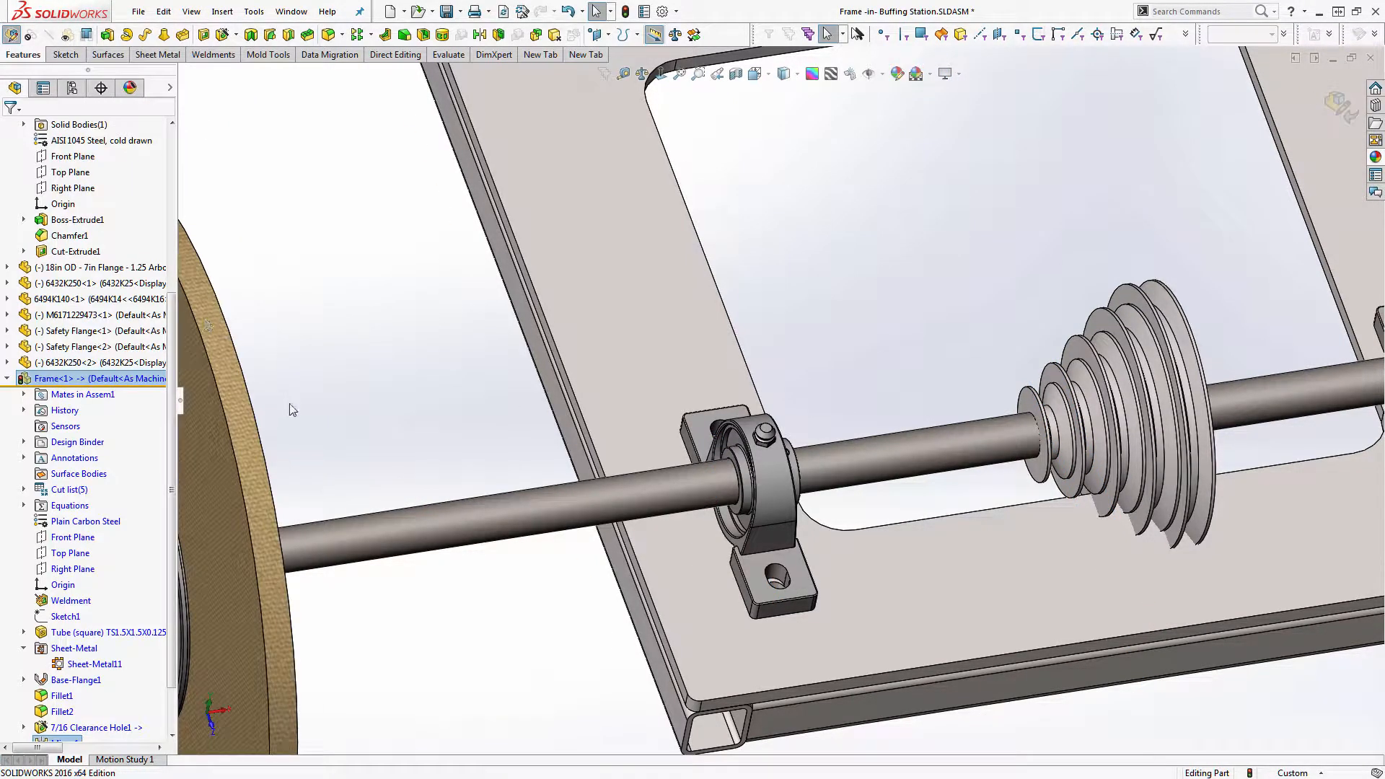
middle_drag(443, 659, 733, 553)
scroll(750, 551, up, 4)
scroll(1219, 433, down, 3)
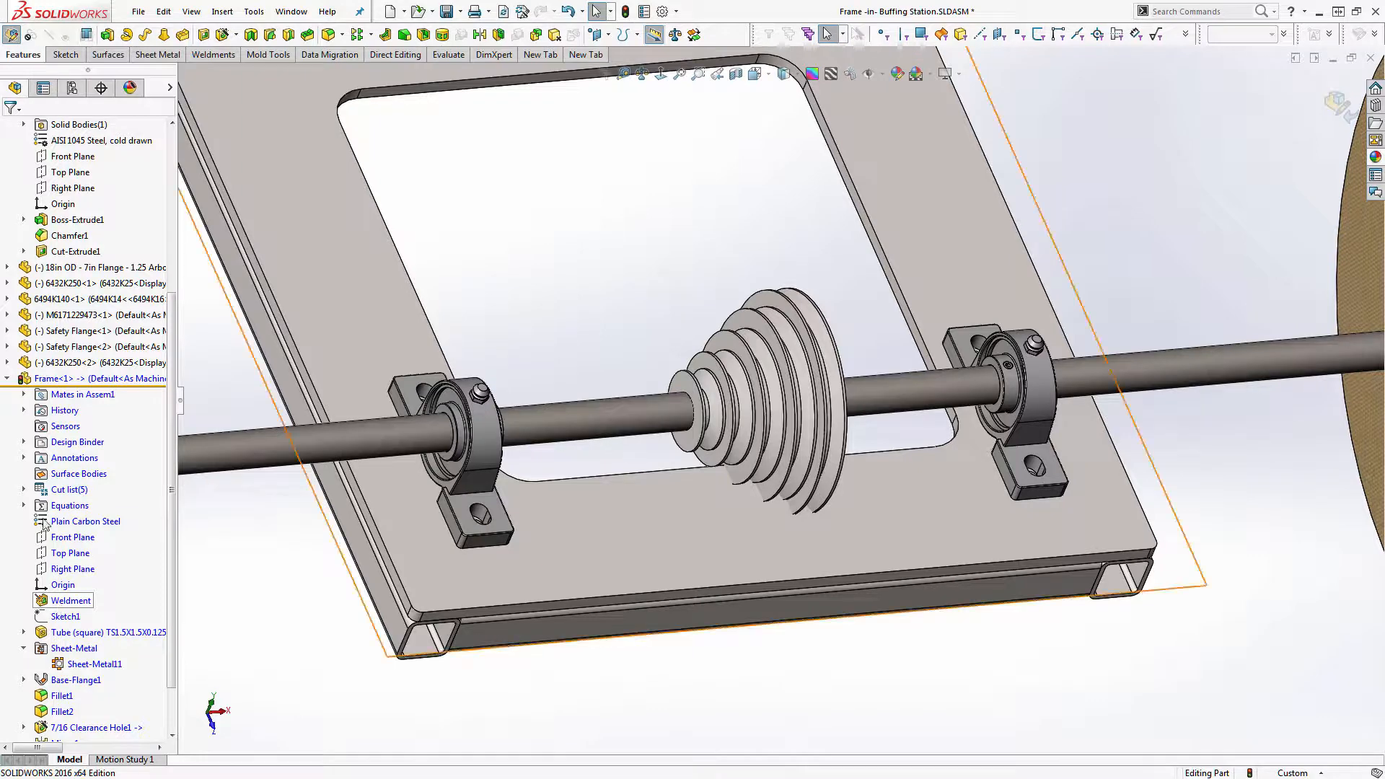
Step: Finish editing the Frame in the assembly and open the Frame part in its own window
click(1342, 107)
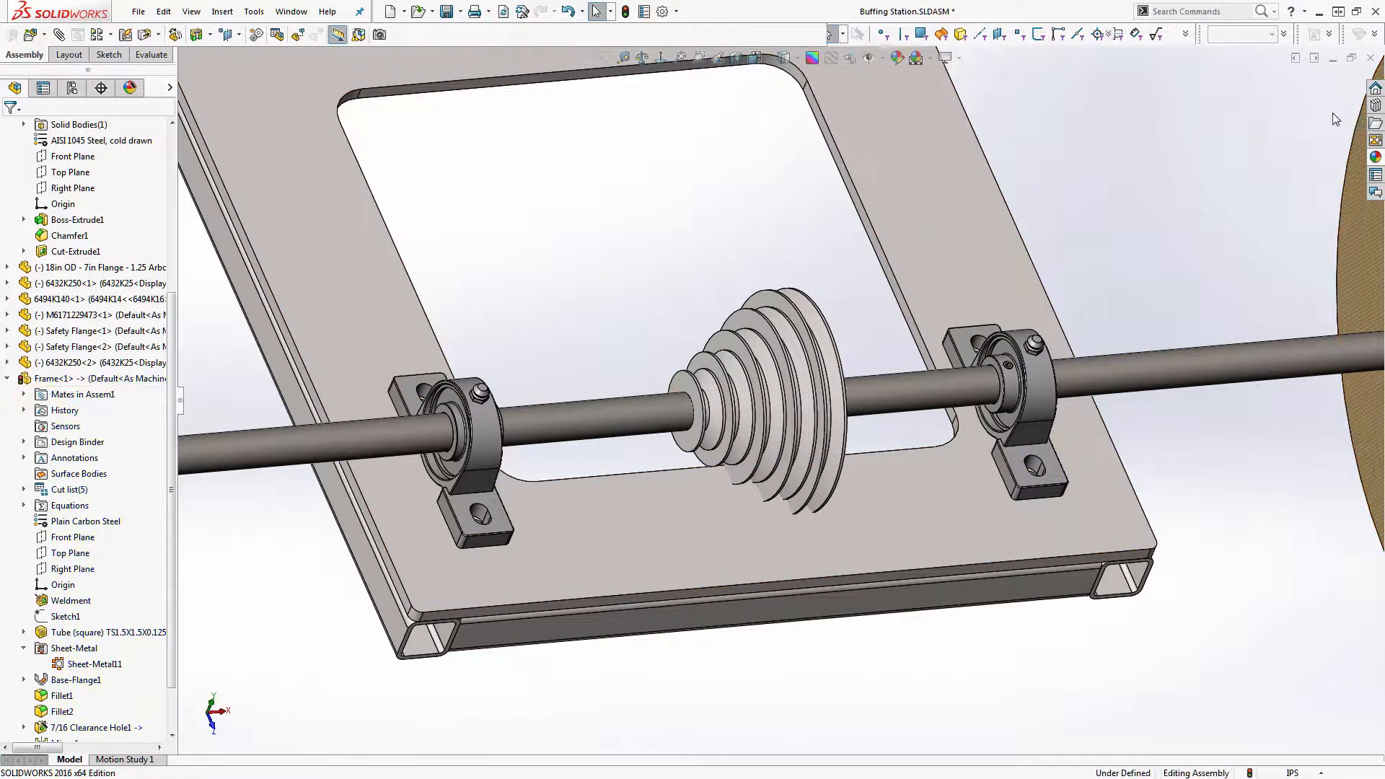
click(1007, 214)
click(1046, 136)
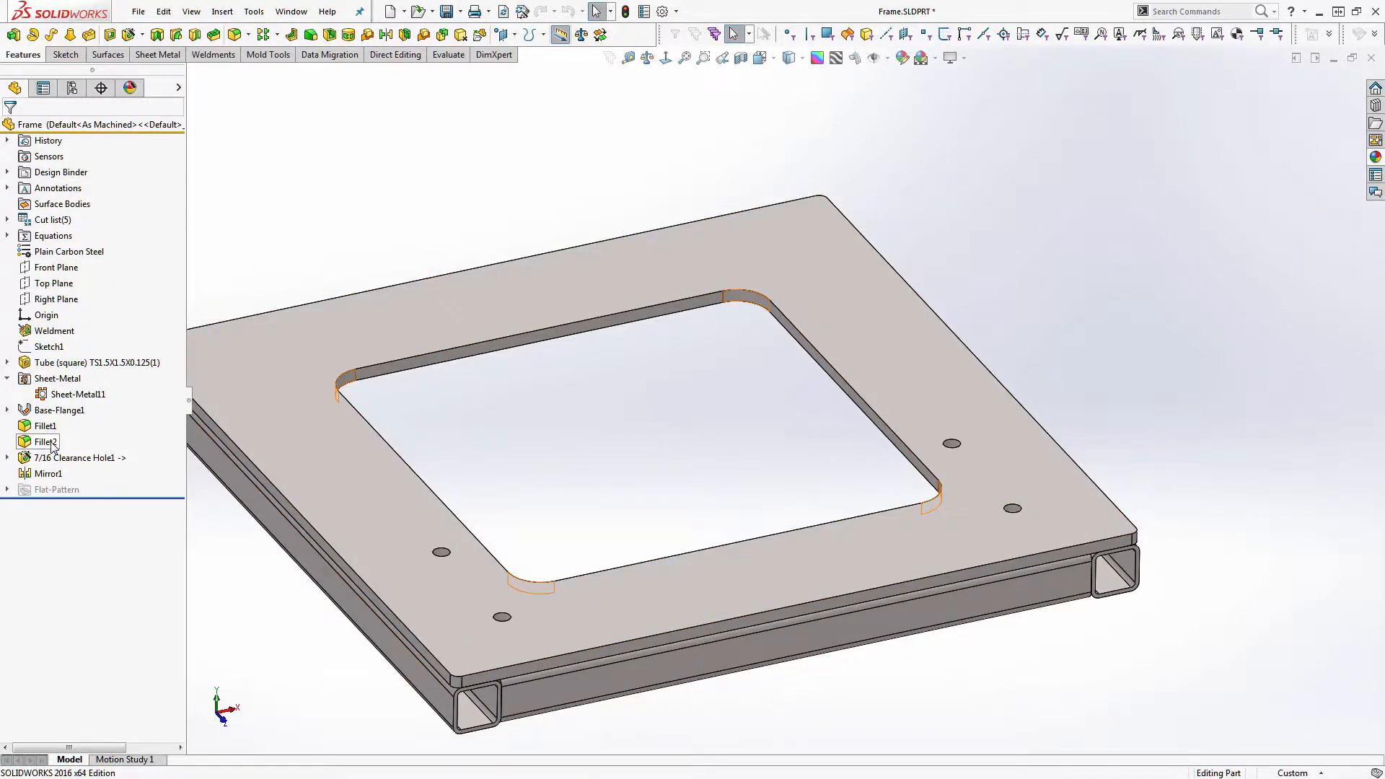
Step: Open the sketch beneath the top plate's Base-Flange feature for editing
click(7, 410)
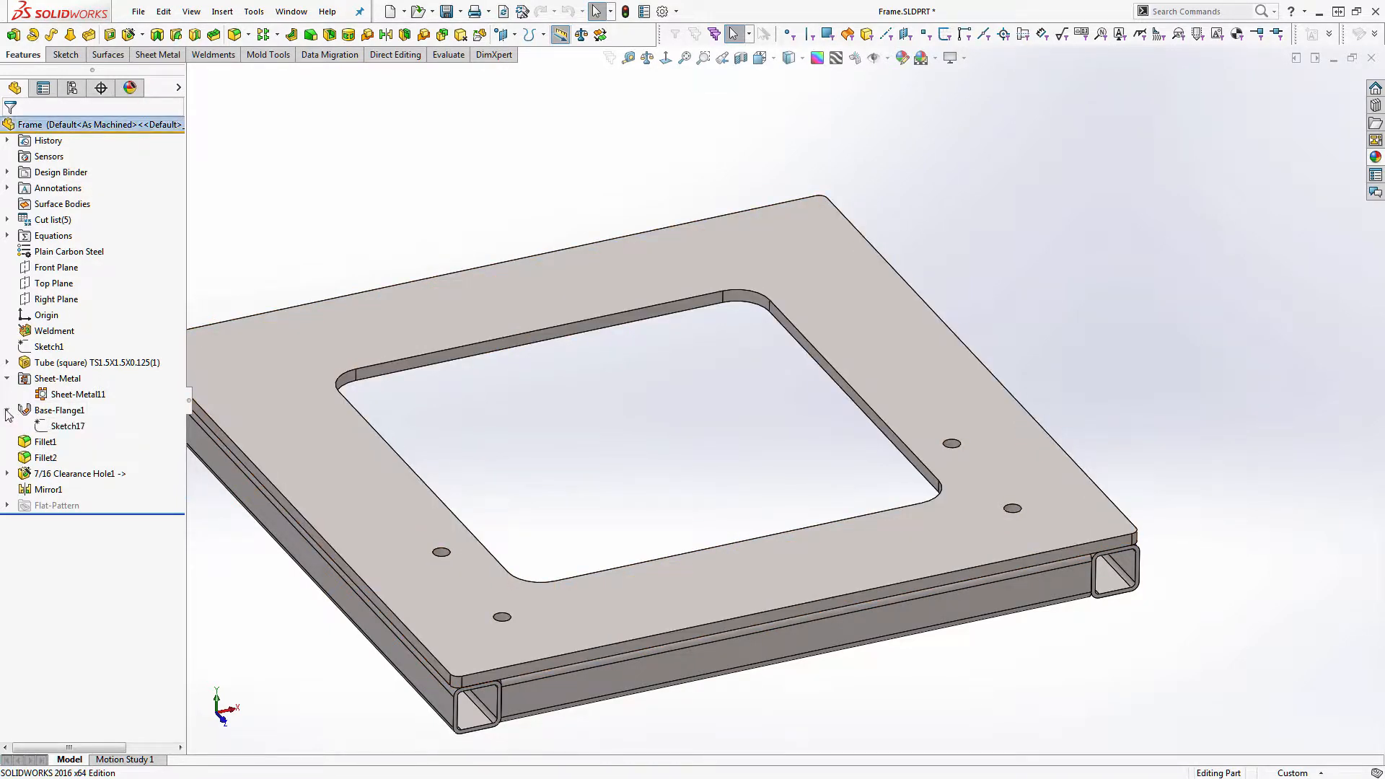
click(45, 426)
click(50, 383)
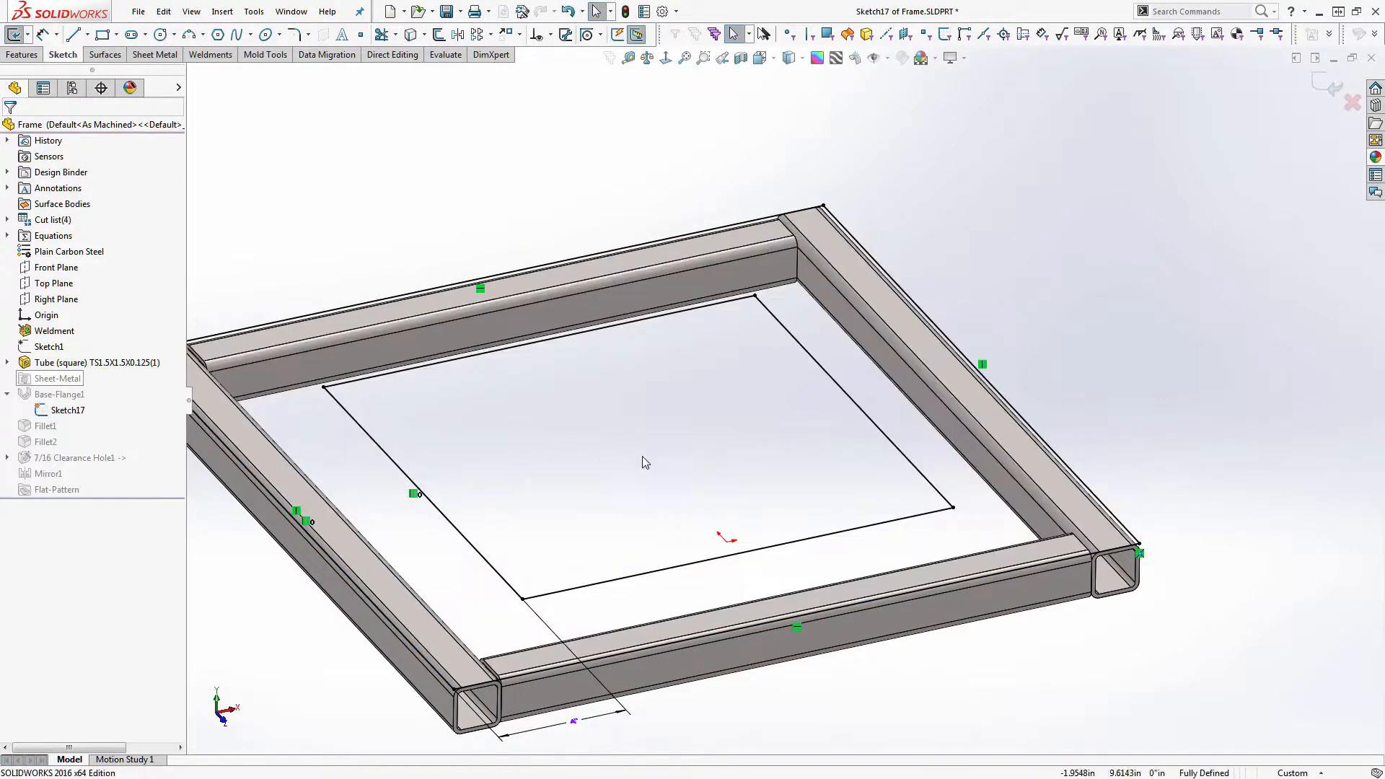
Step: Check the offset relations on the inner rectangle's front line and delete that line
click(727, 558)
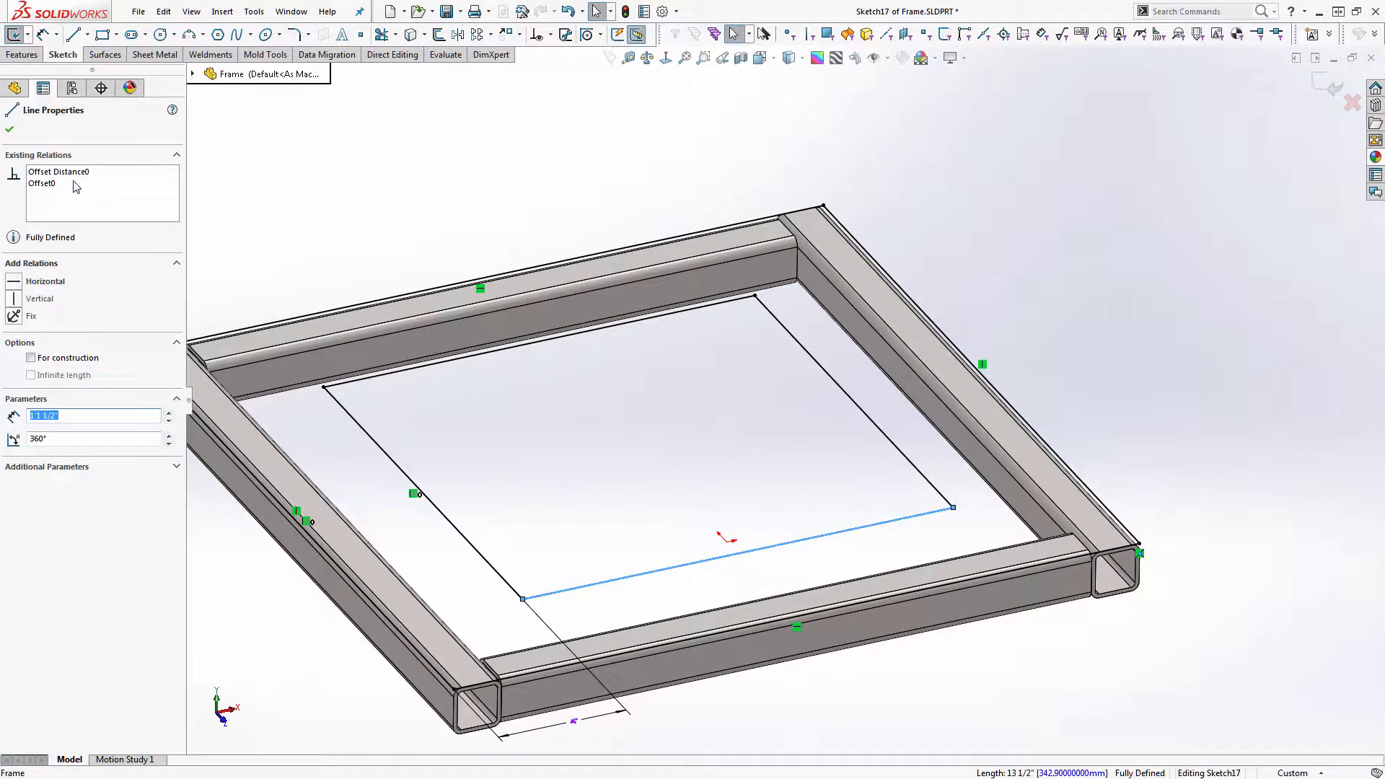
click(41, 184)
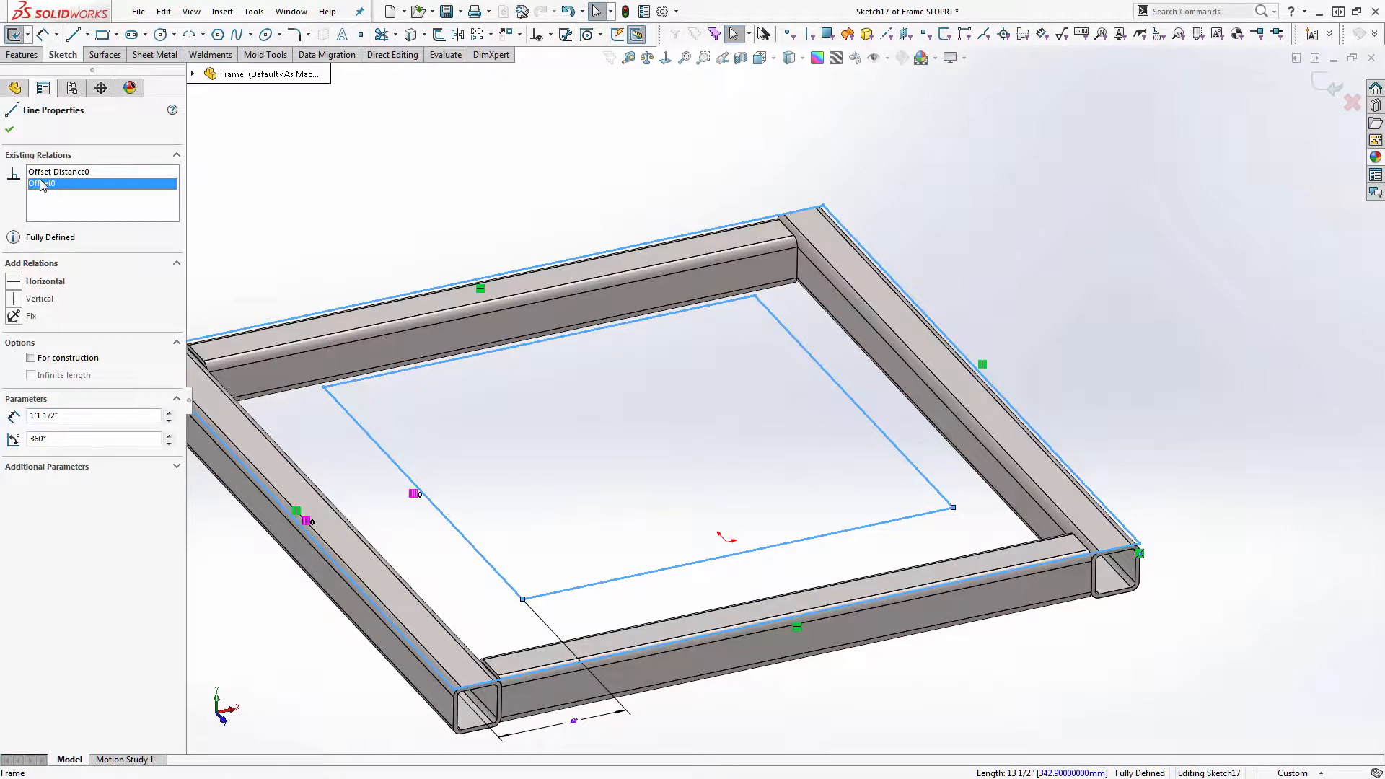
click(714, 475)
click(726, 555)
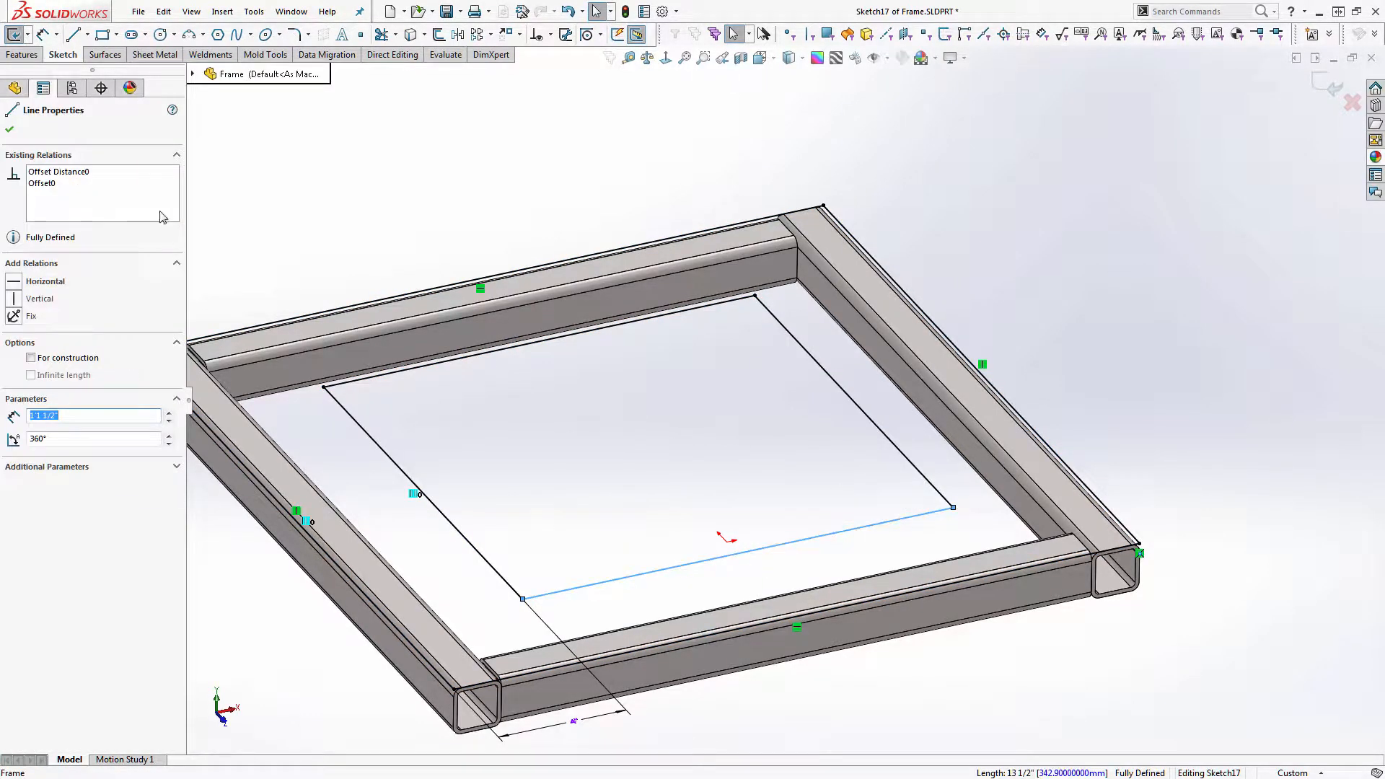
click(42, 184)
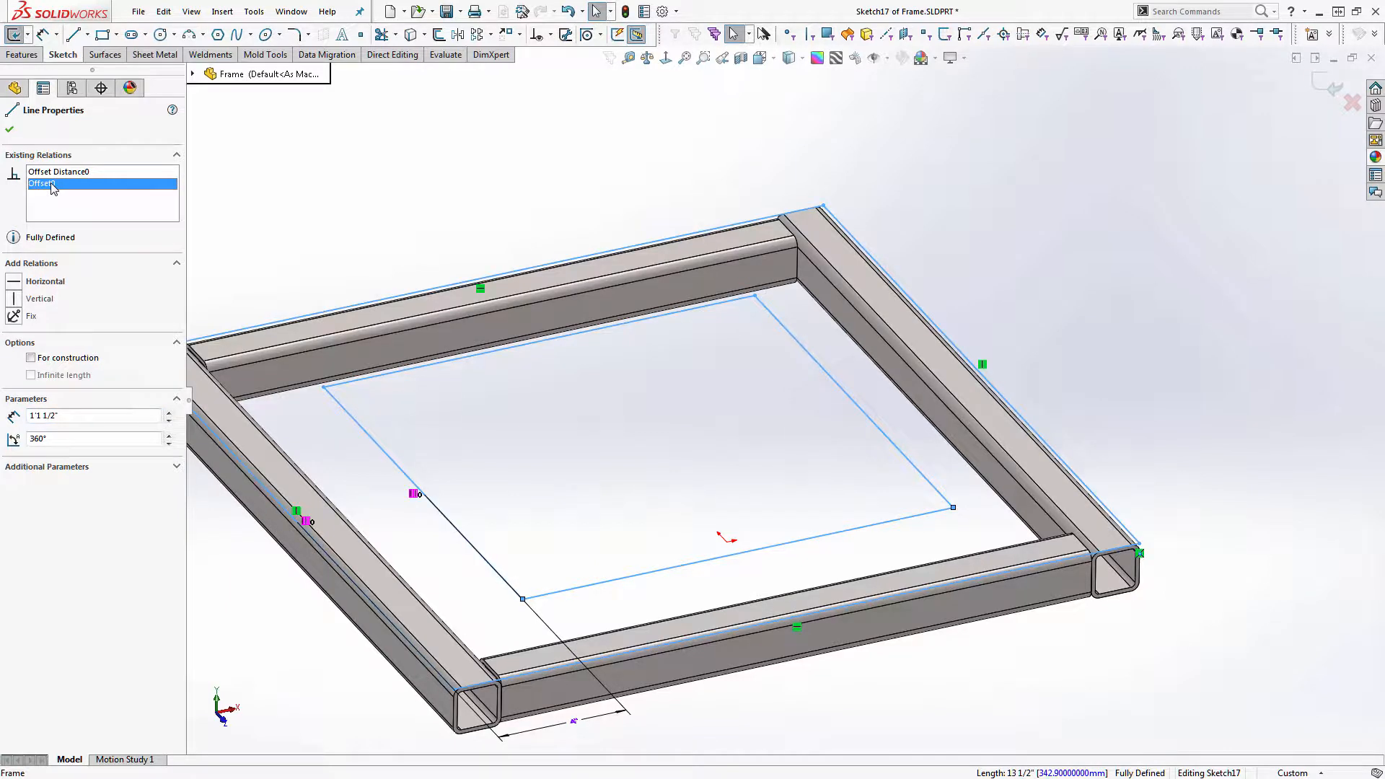
click(55, 173)
click(575, 510)
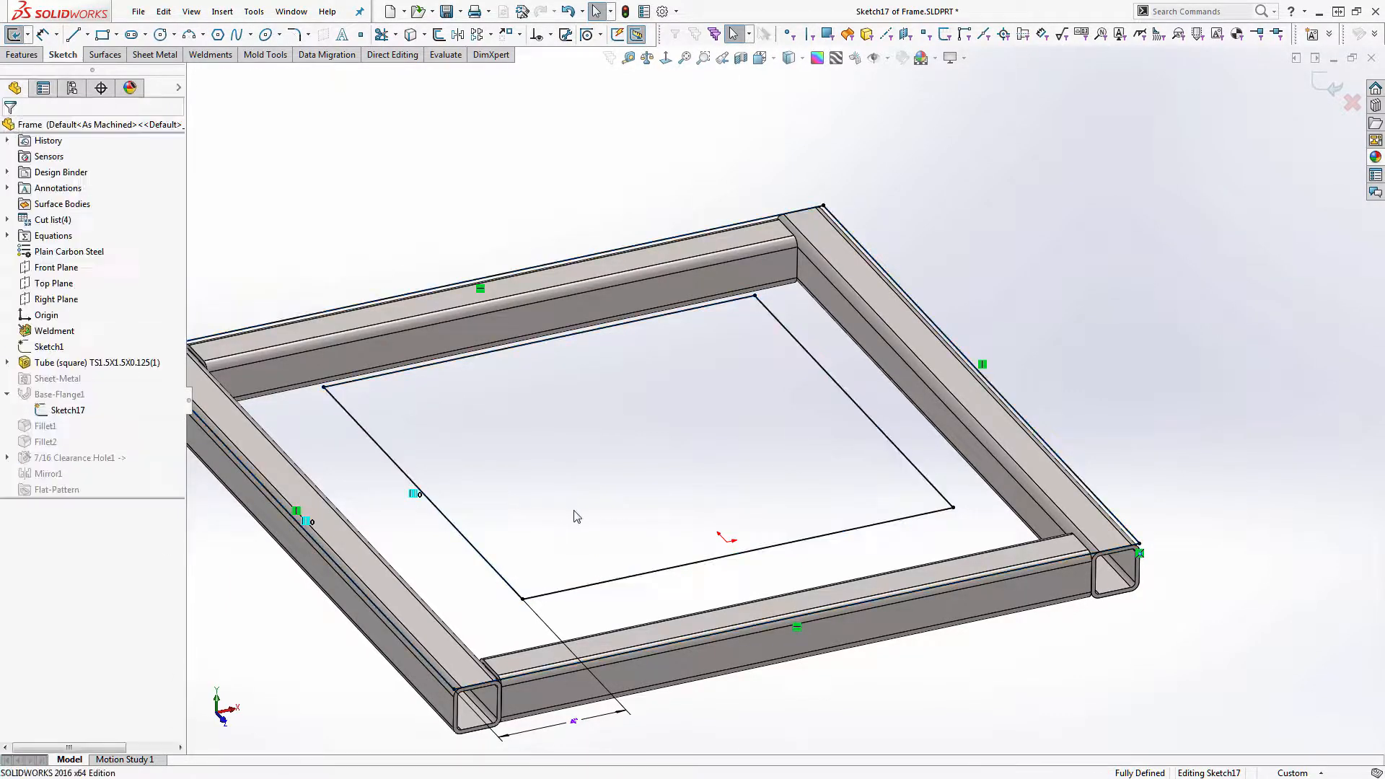
click(649, 576)
key(Delete)
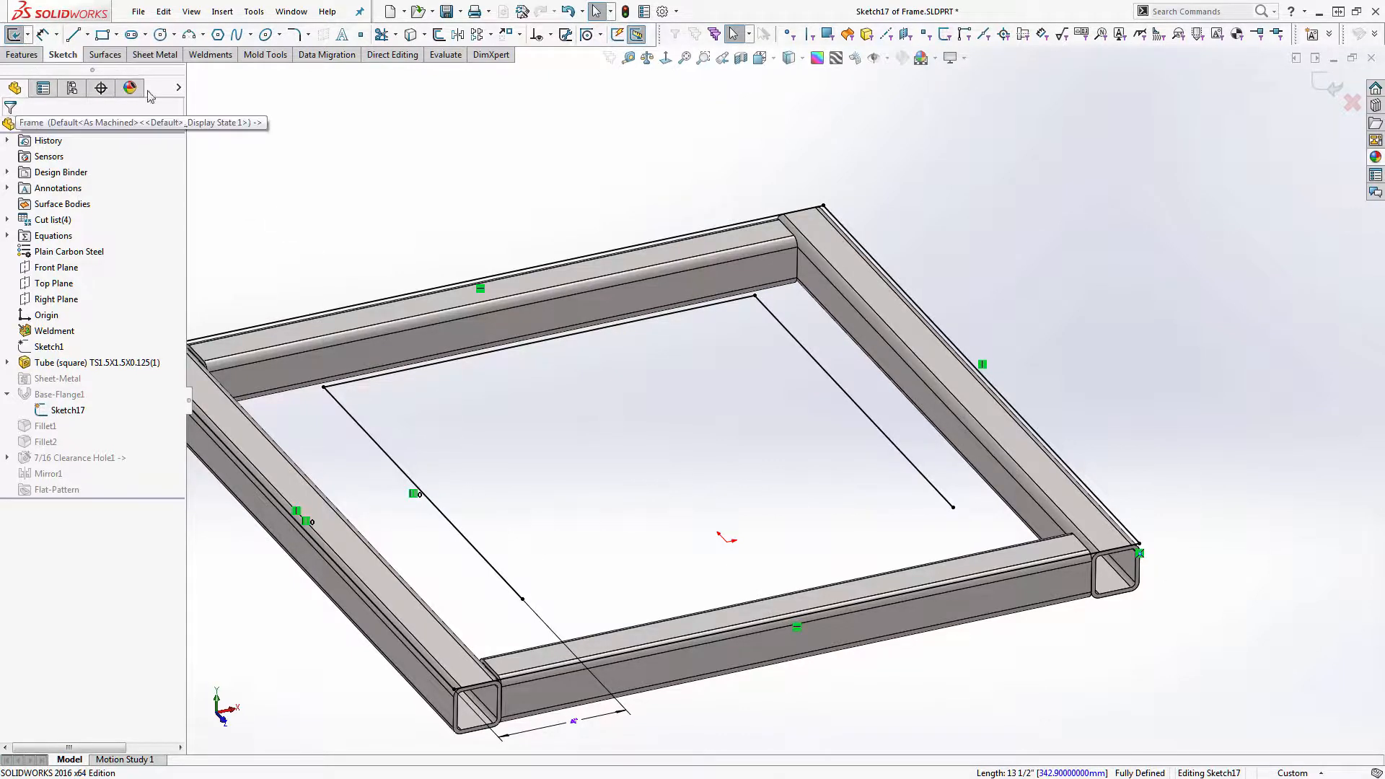
Step: Try closing the inner rectangle with a line between the side lines' open endpoints, and undo it
click(72, 36)
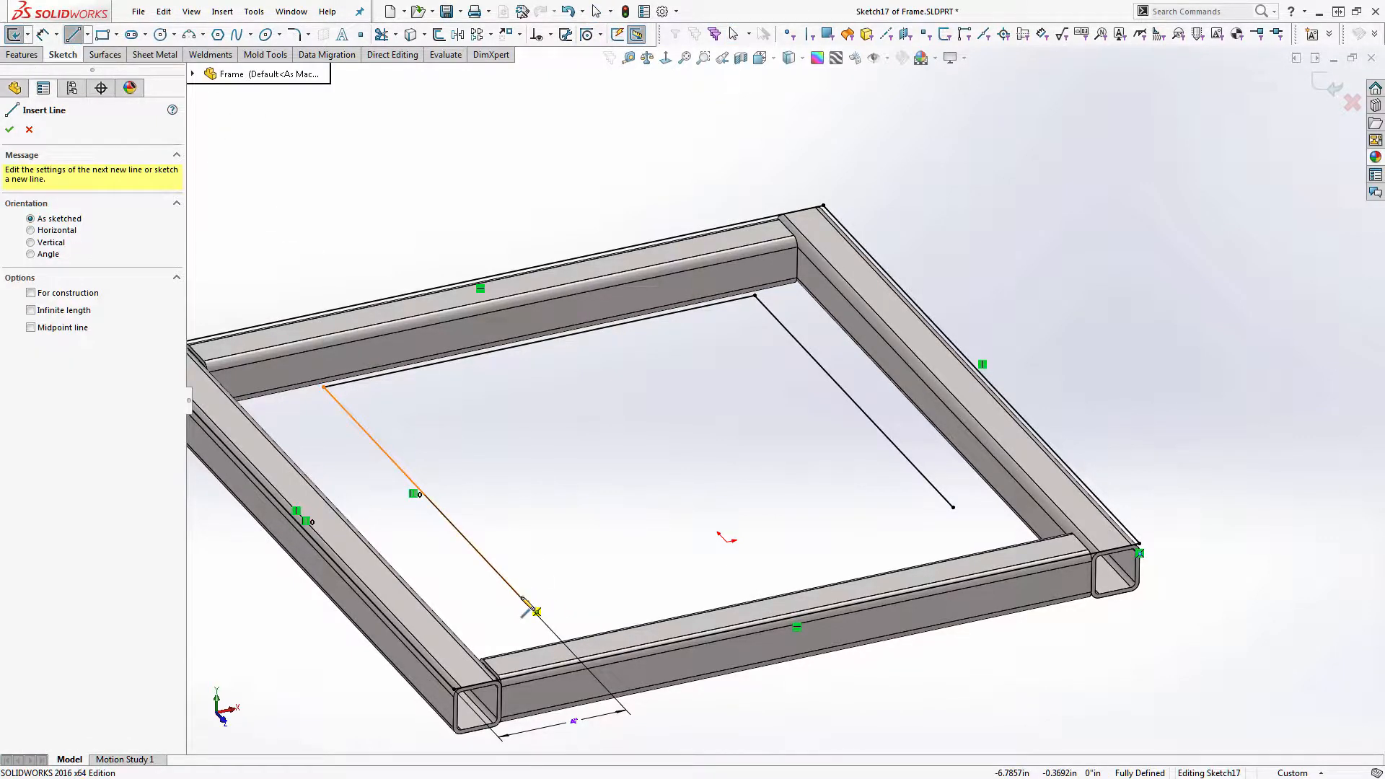
mouse_move(523, 600)
mouse_down()
mouse_move(989, 505)
mouse_move(996, 516)
mouse_move(953, 507)
mouse_up()
key(Escape)
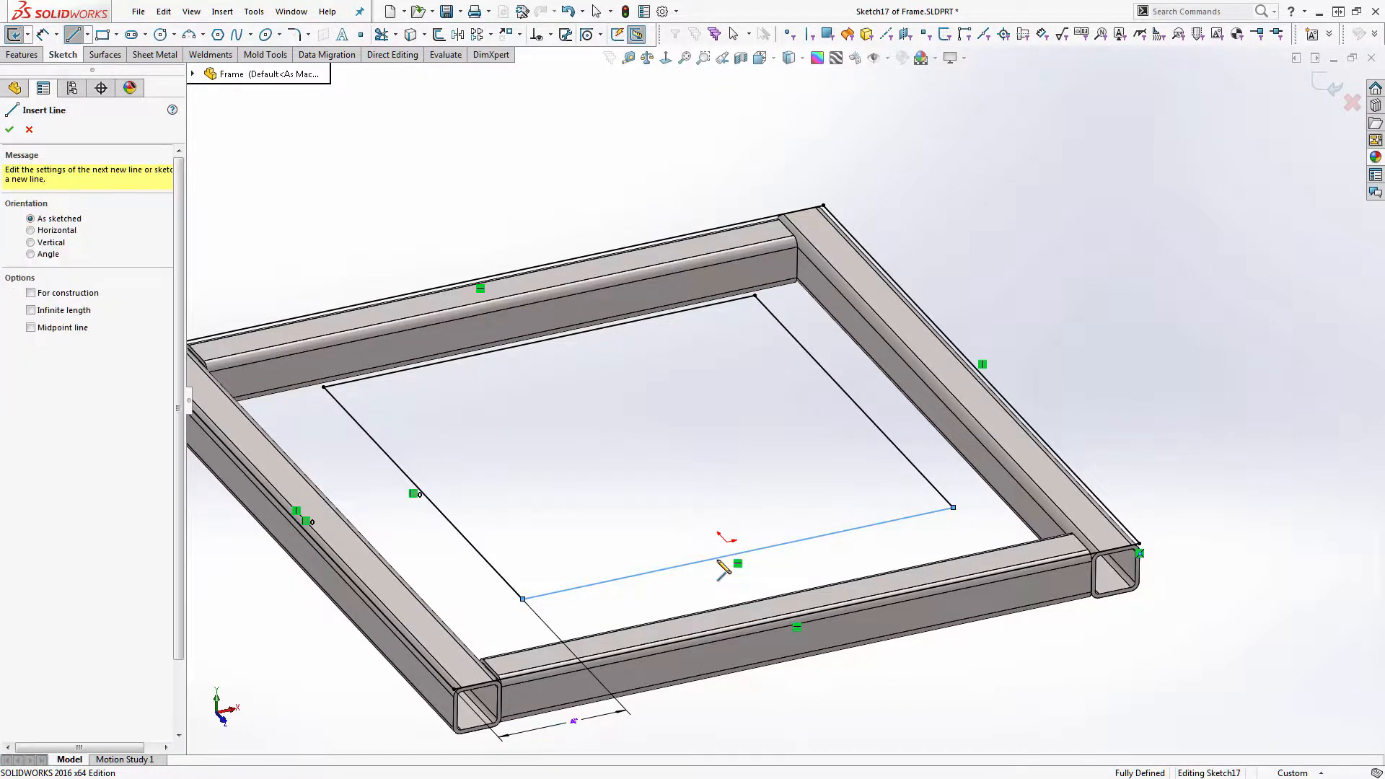
key(Escape)
click(613, 579)
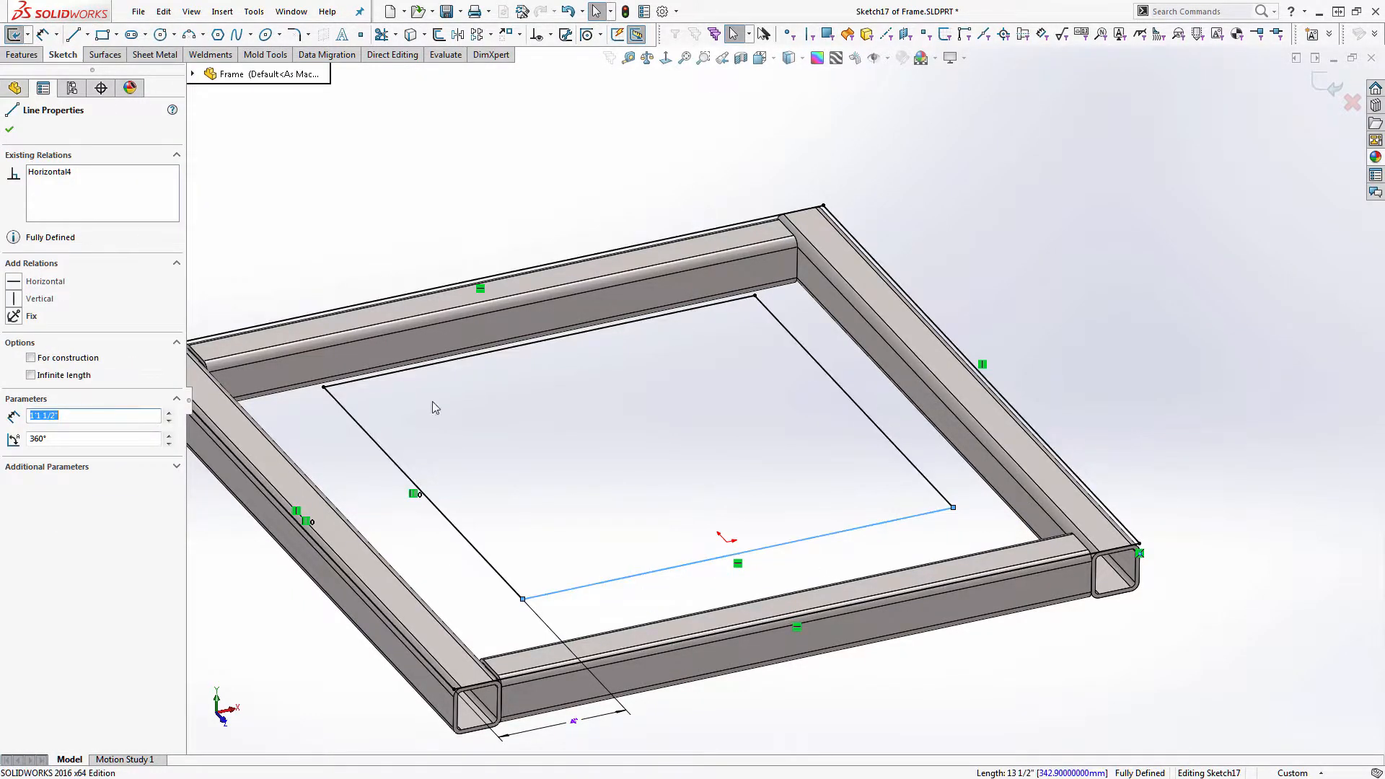
click(568, 11)
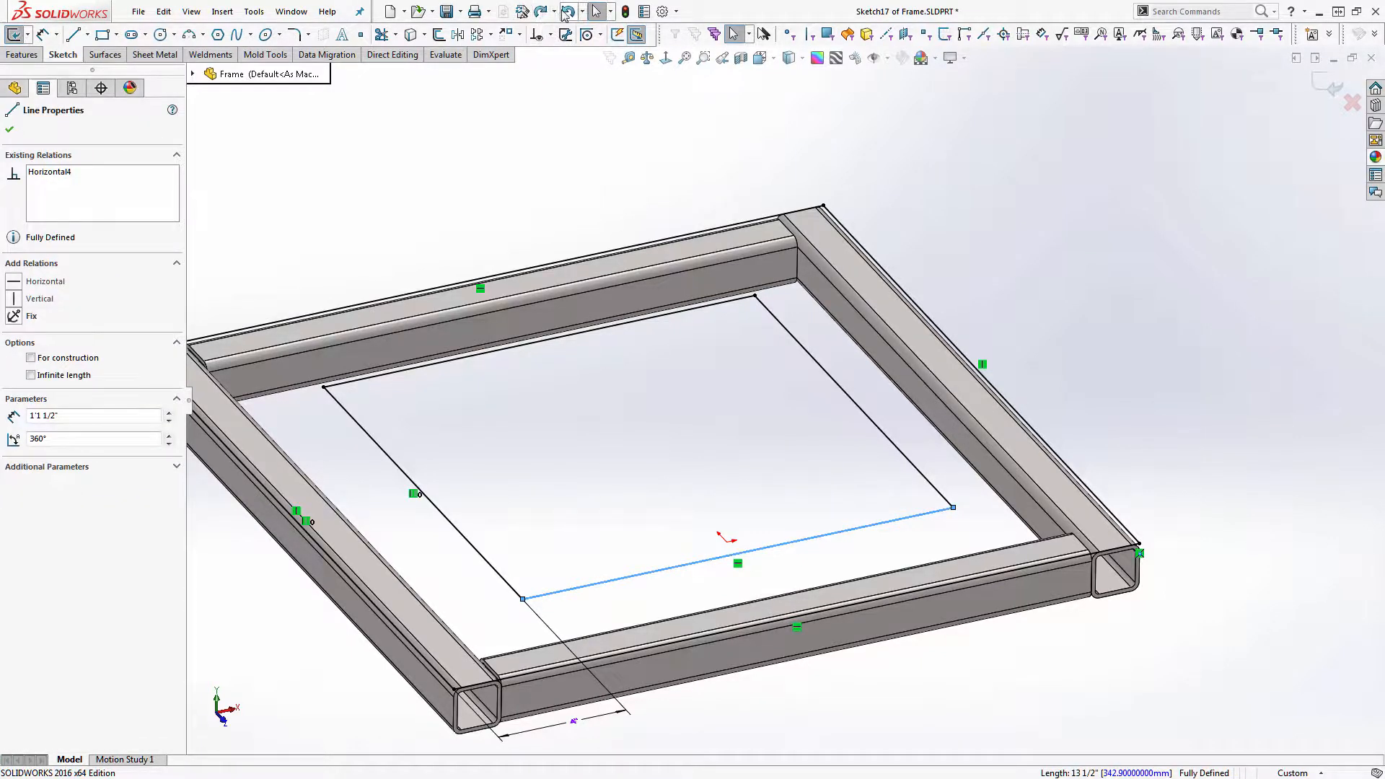
key(Escape)
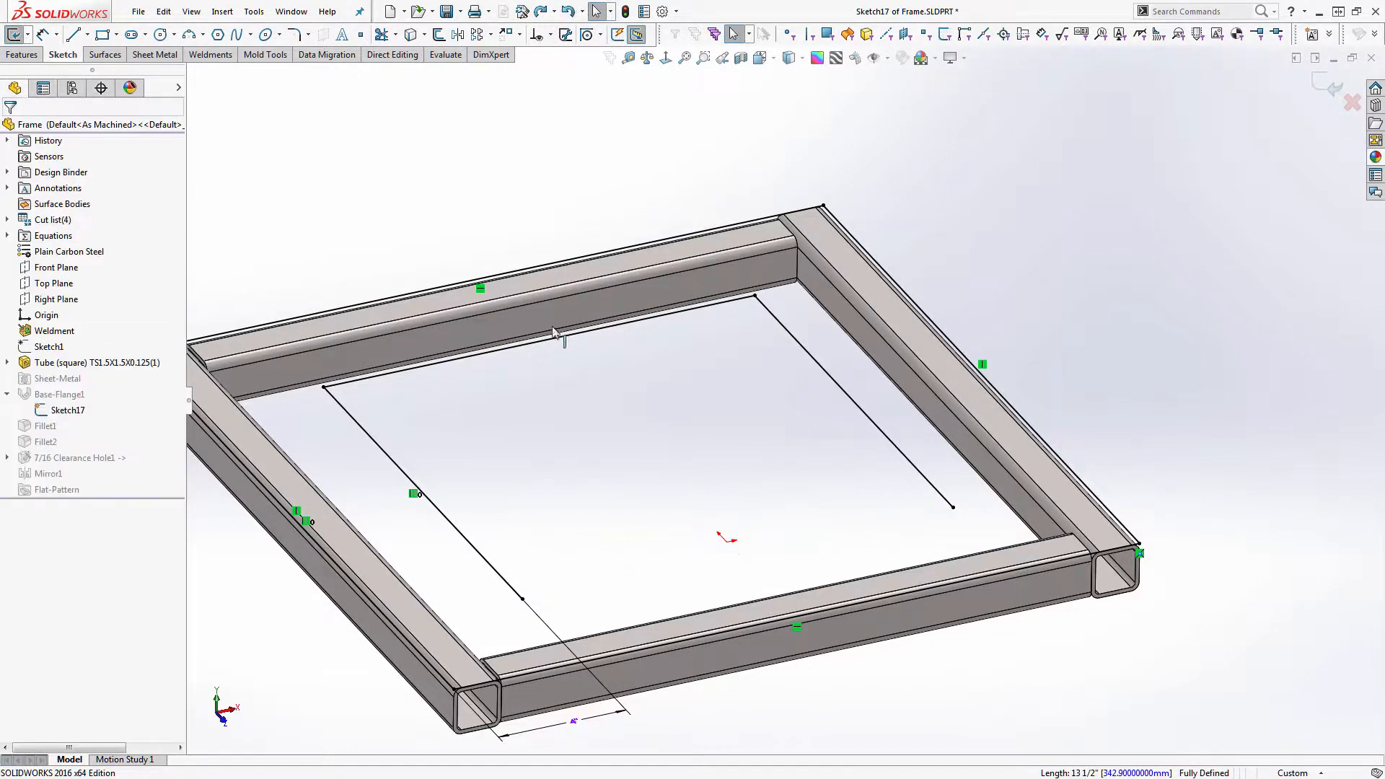
click(523, 600)
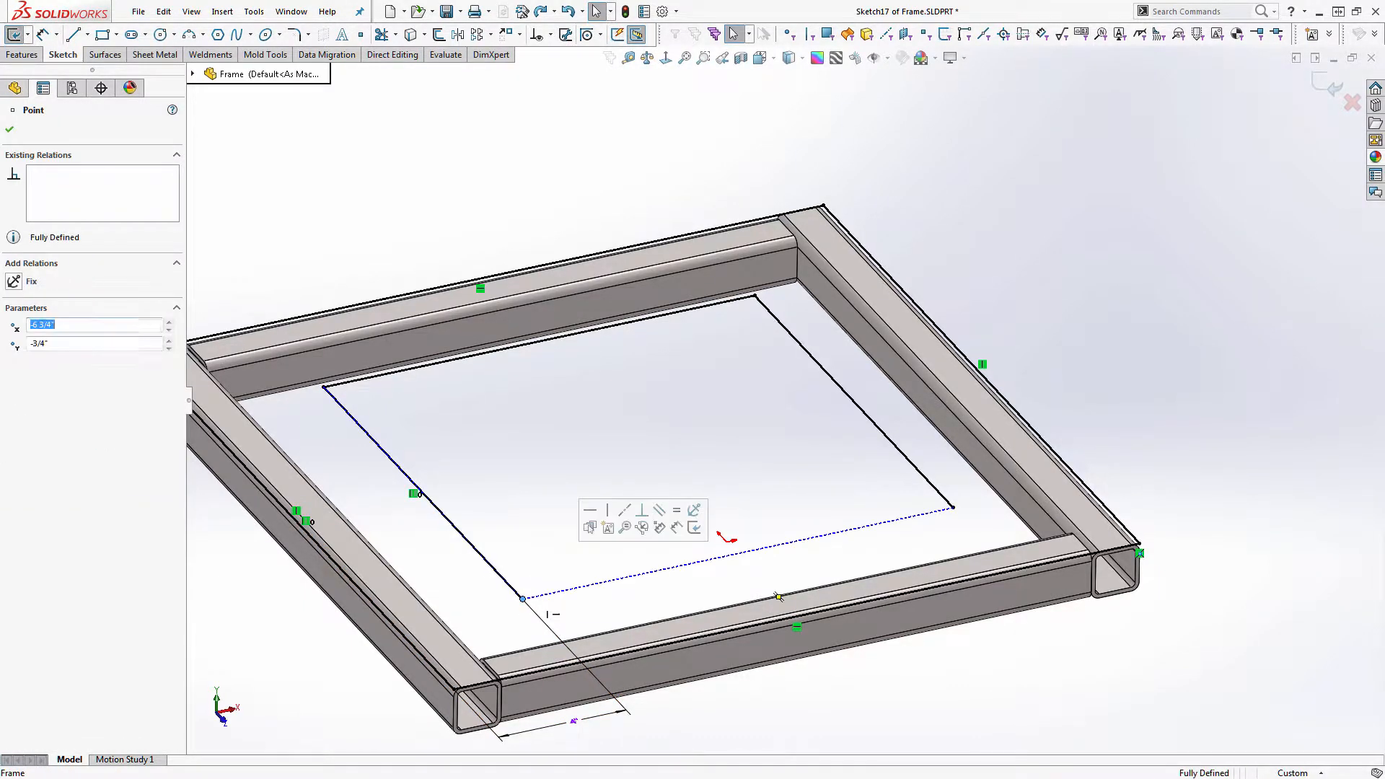
click(542, 469)
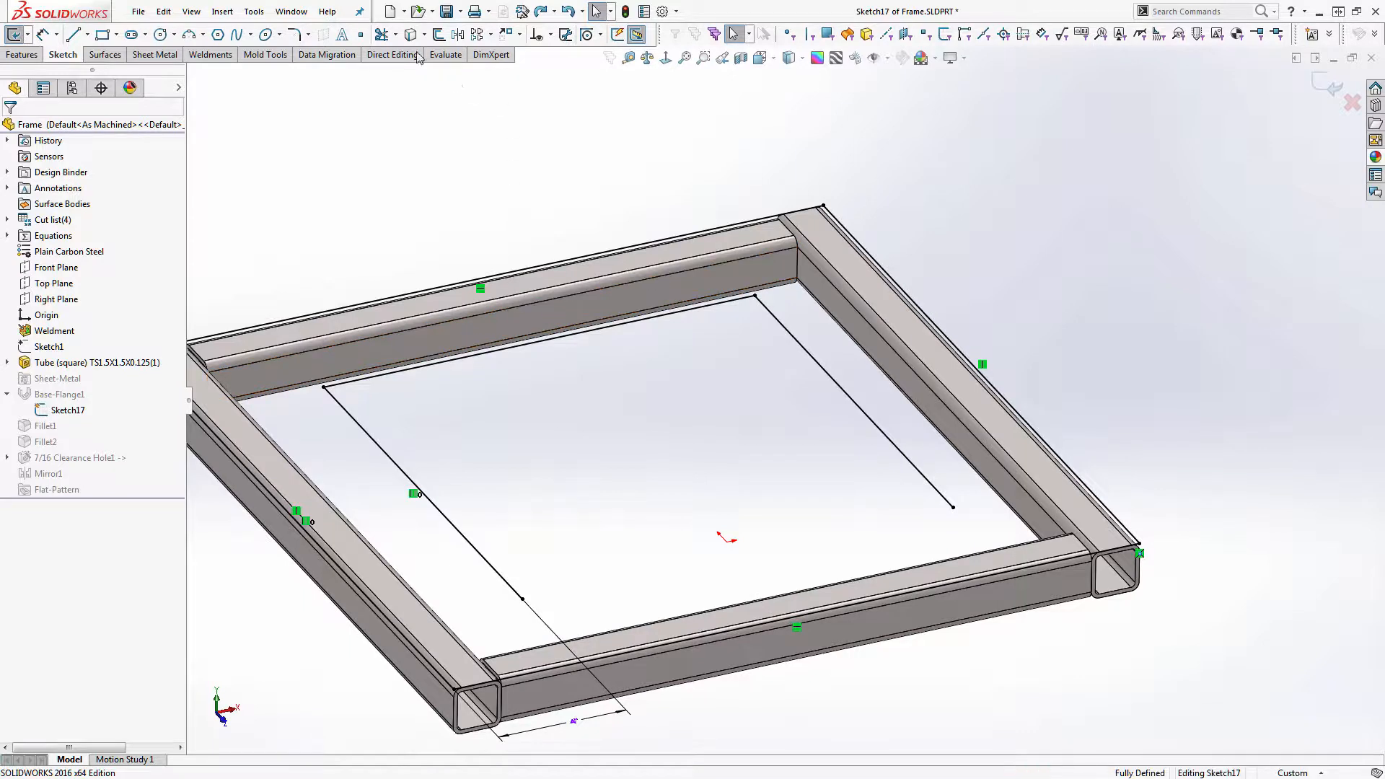
Step: Draw a horizontal line about 13 1/2 in long between the two inner side lines, slightly behind their open ends
click(73, 34)
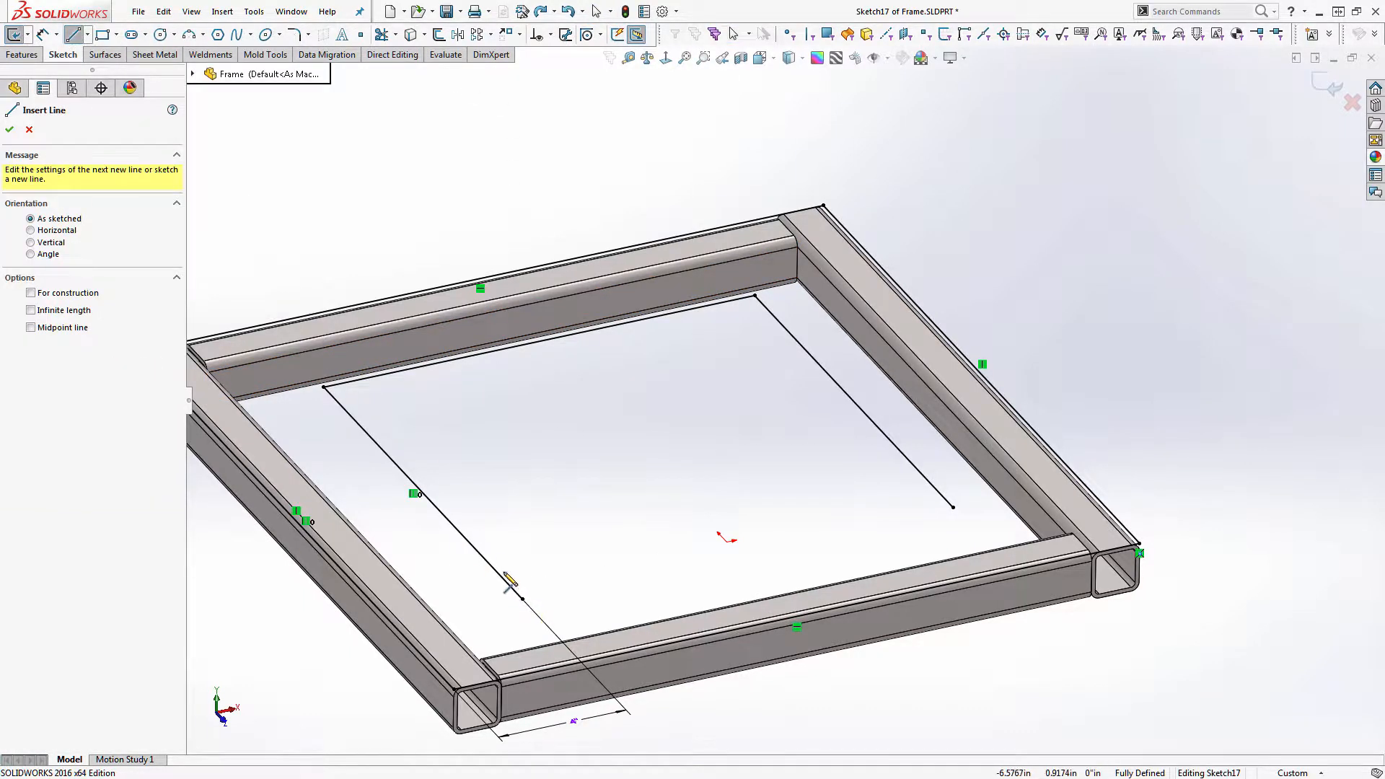
click(499, 573)
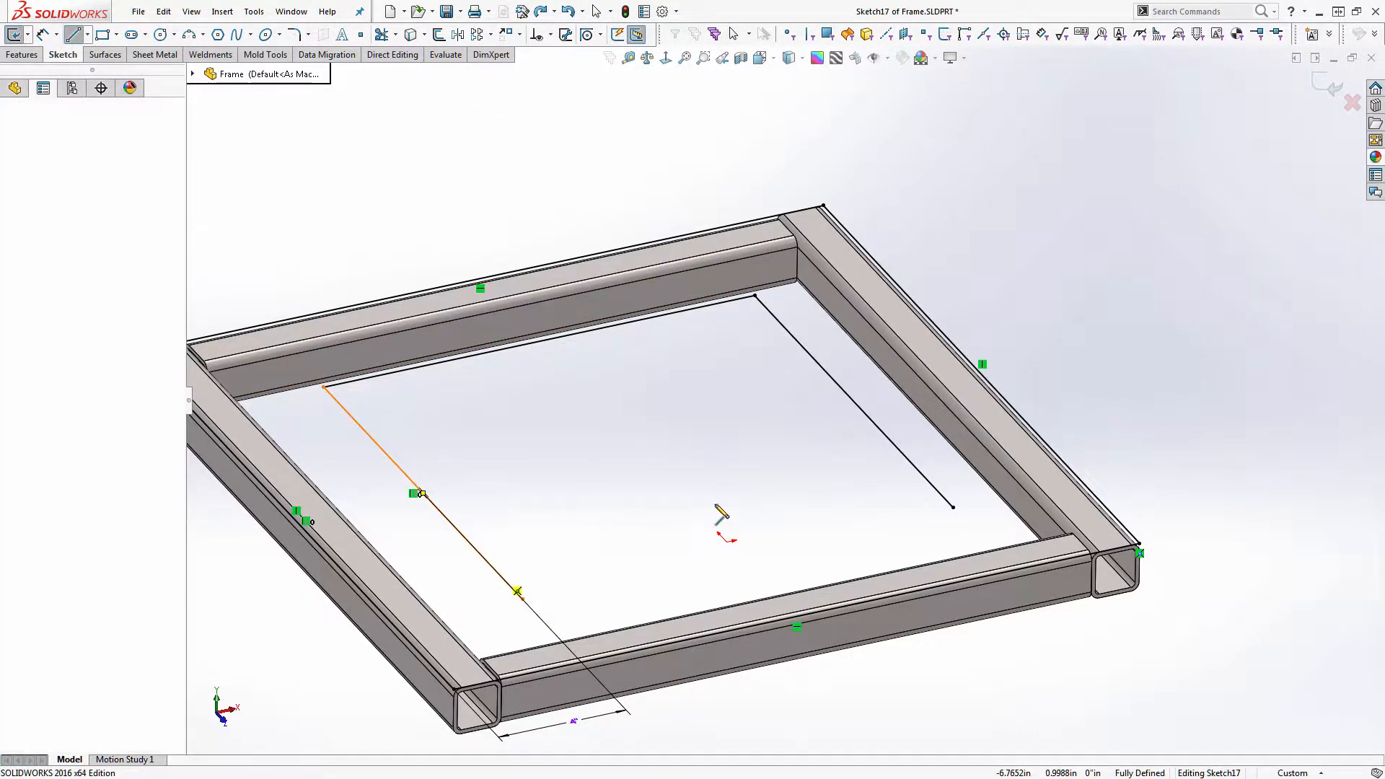
click(937, 487)
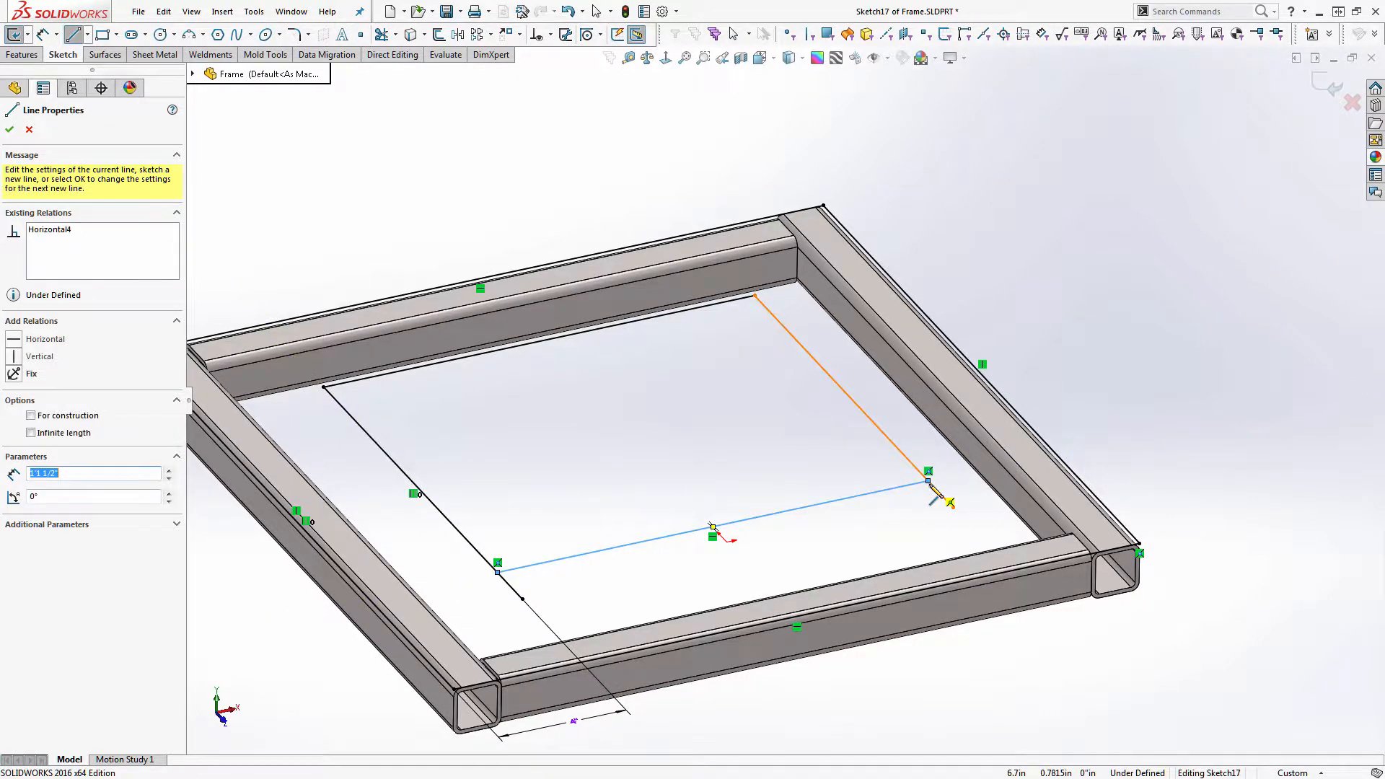
key(Escape)
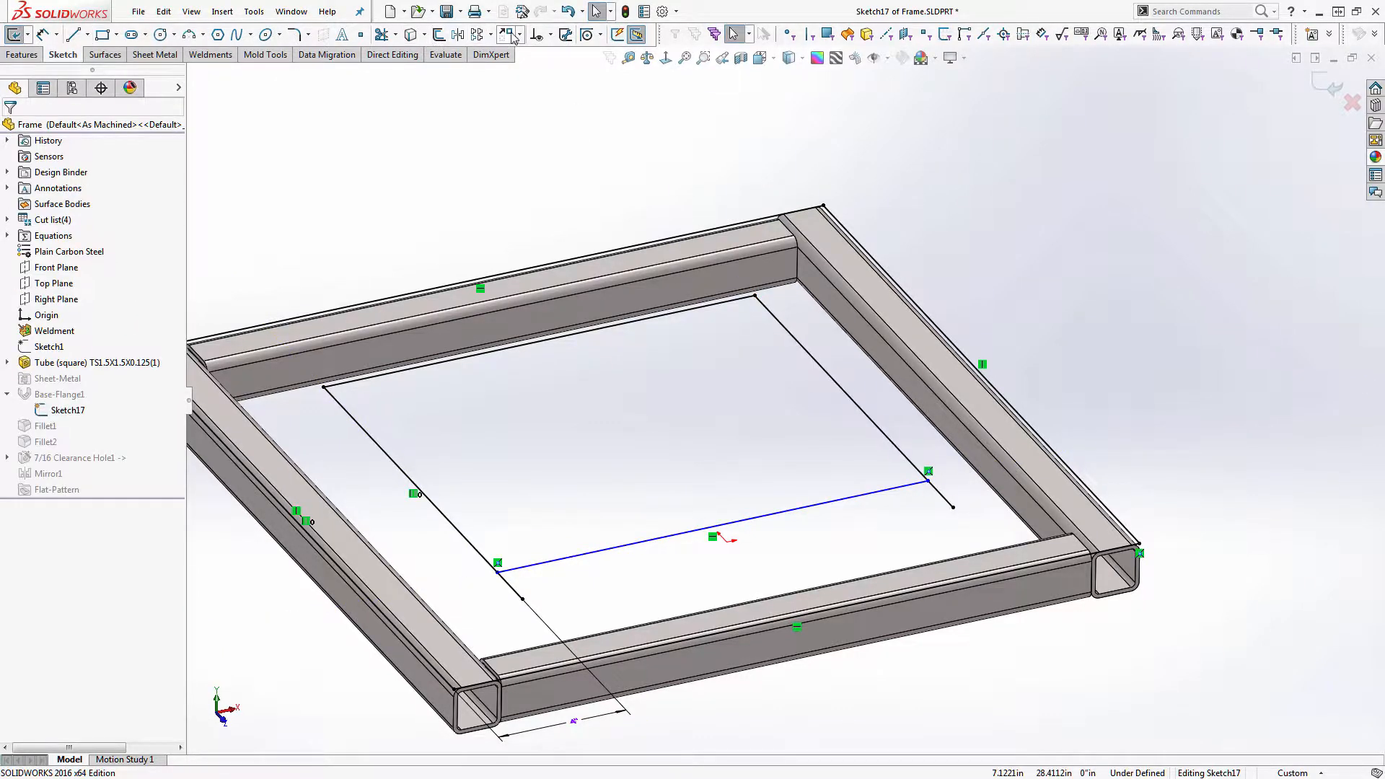
Step: Trim the inner side lines' ends past the new front line and dimension that line 2 in from the plate's outer front line
click(383, 35)
mouse_move(469, 597)
mouse_down()
mouse_move(619, 589)
mouse_move(912, 517)
mouse_move(938, 489)
mouse_move(941, 505)
mouse_up()
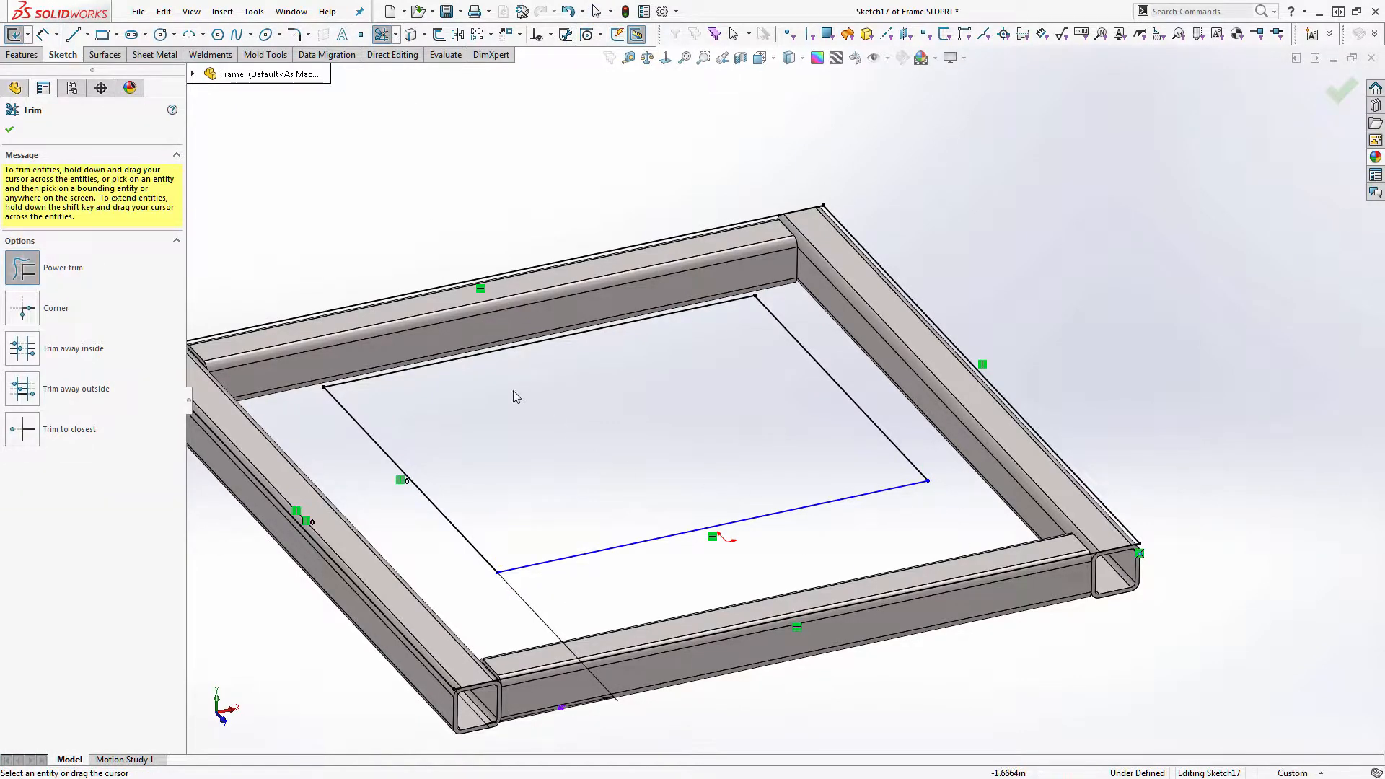
click(41, 35)
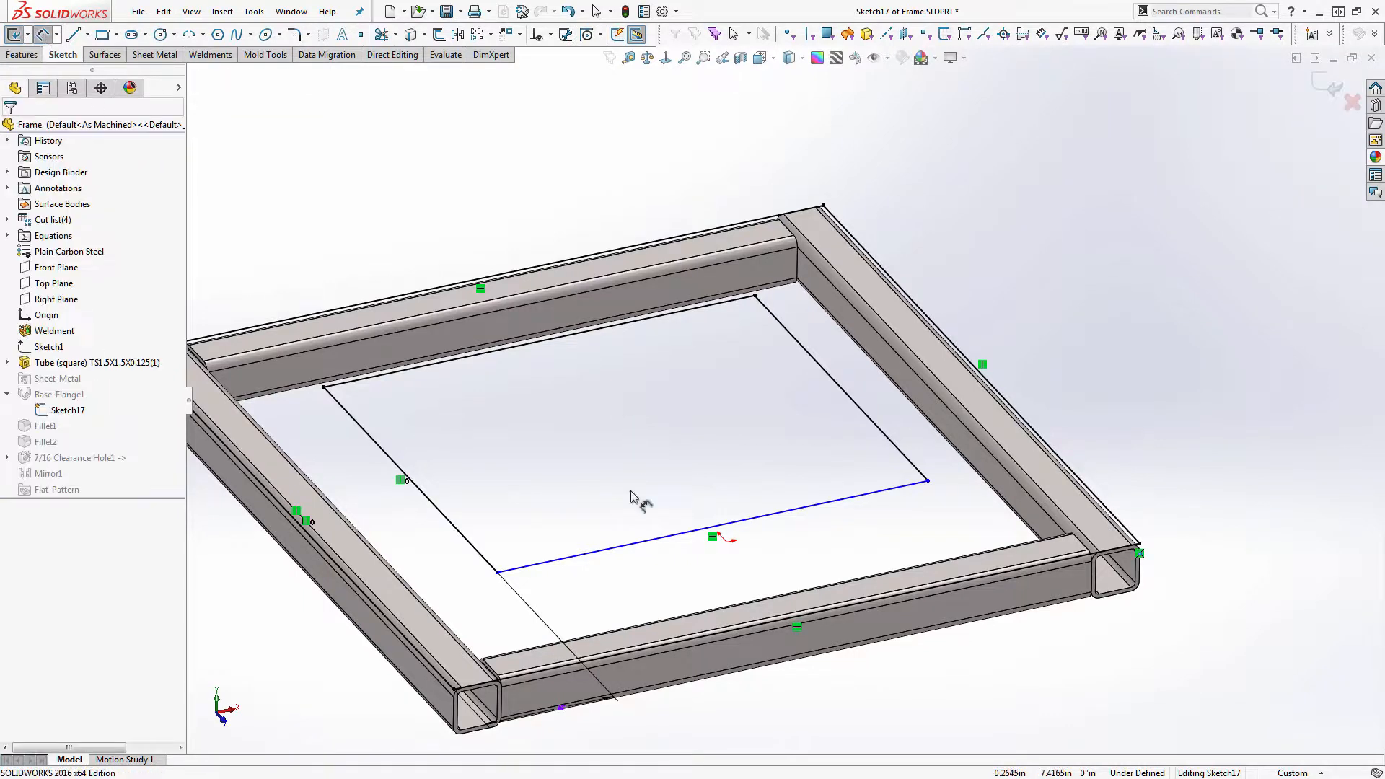
click(643, 653)
click(606, 552)
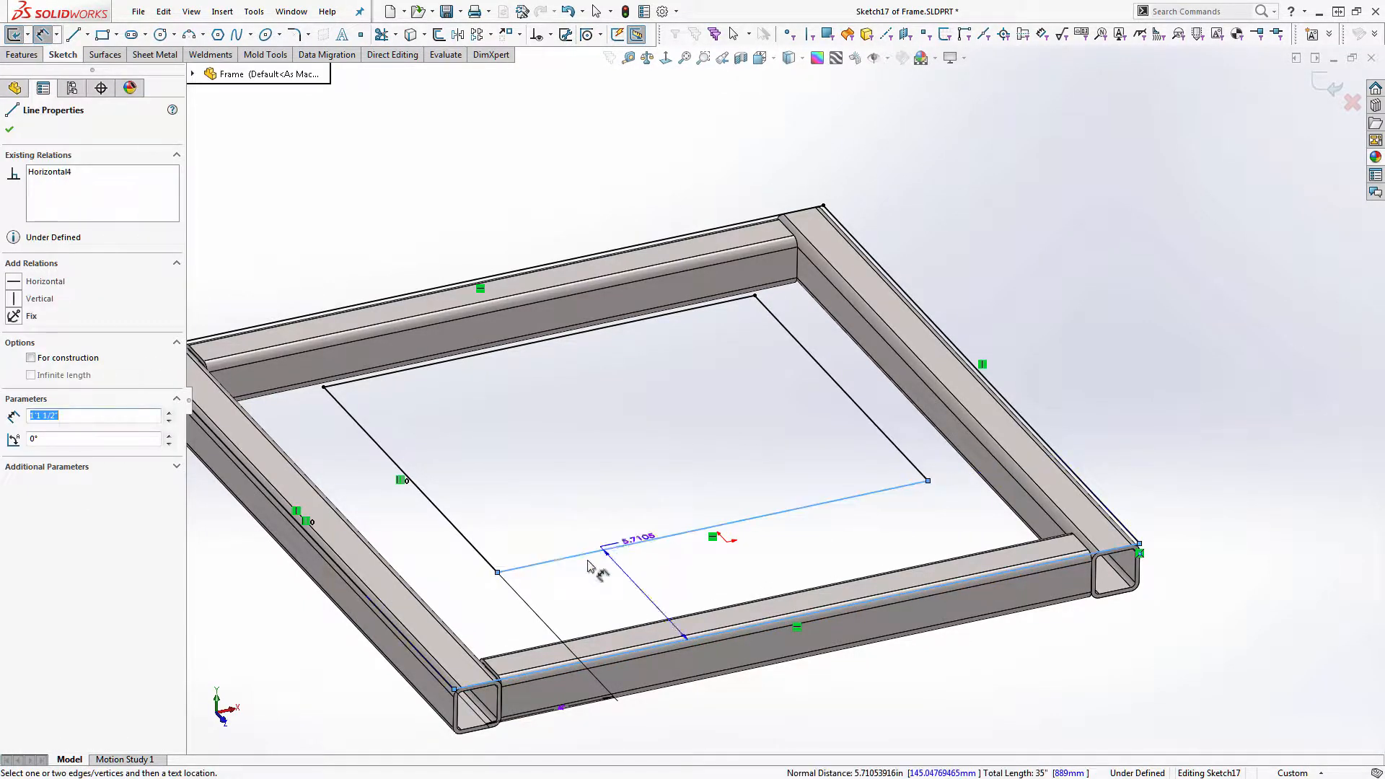
click(371, 659)
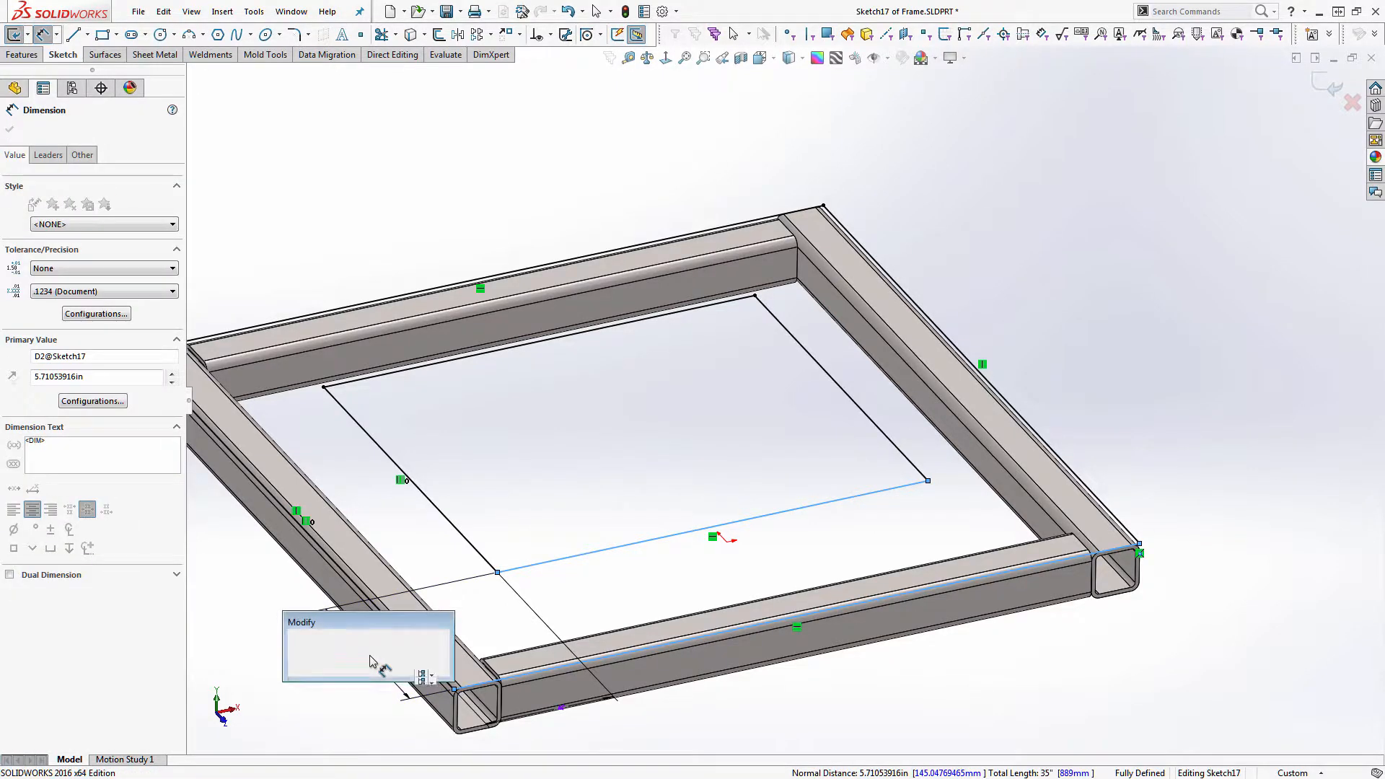
text(2)
key(Return)
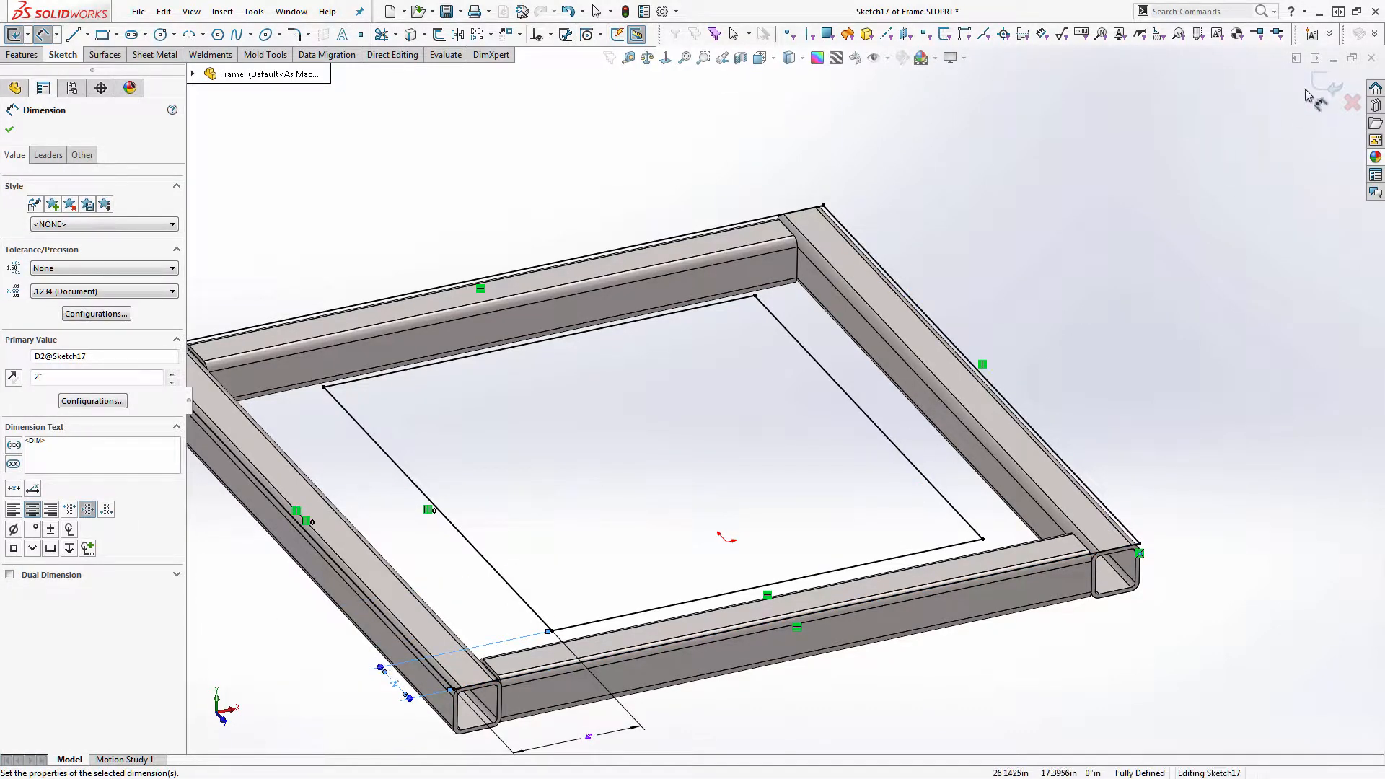
click(1314, 94)
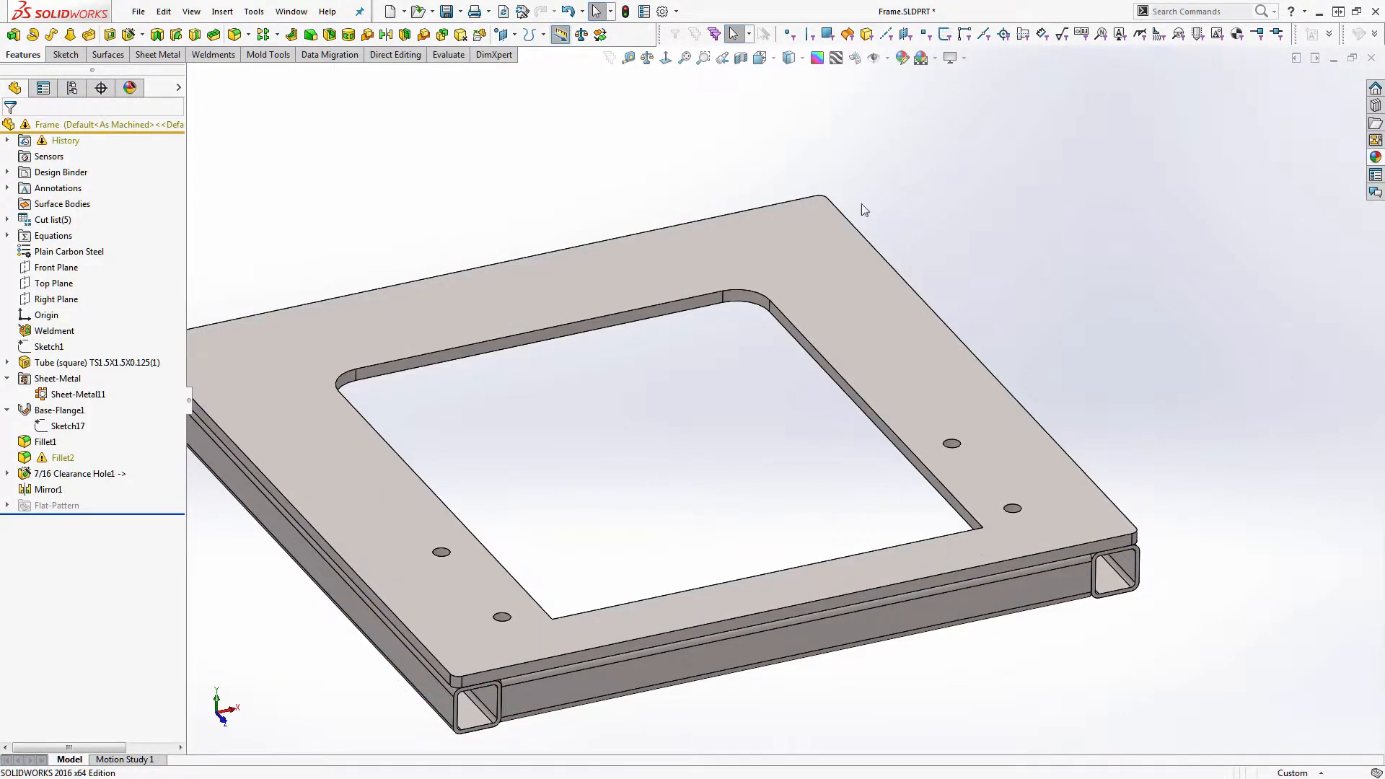
Step: Edit Fillet2 to include the opening's two front corner edges at 1 in radius, removing the missing edge references
click(58, 457)
click(62, 419)
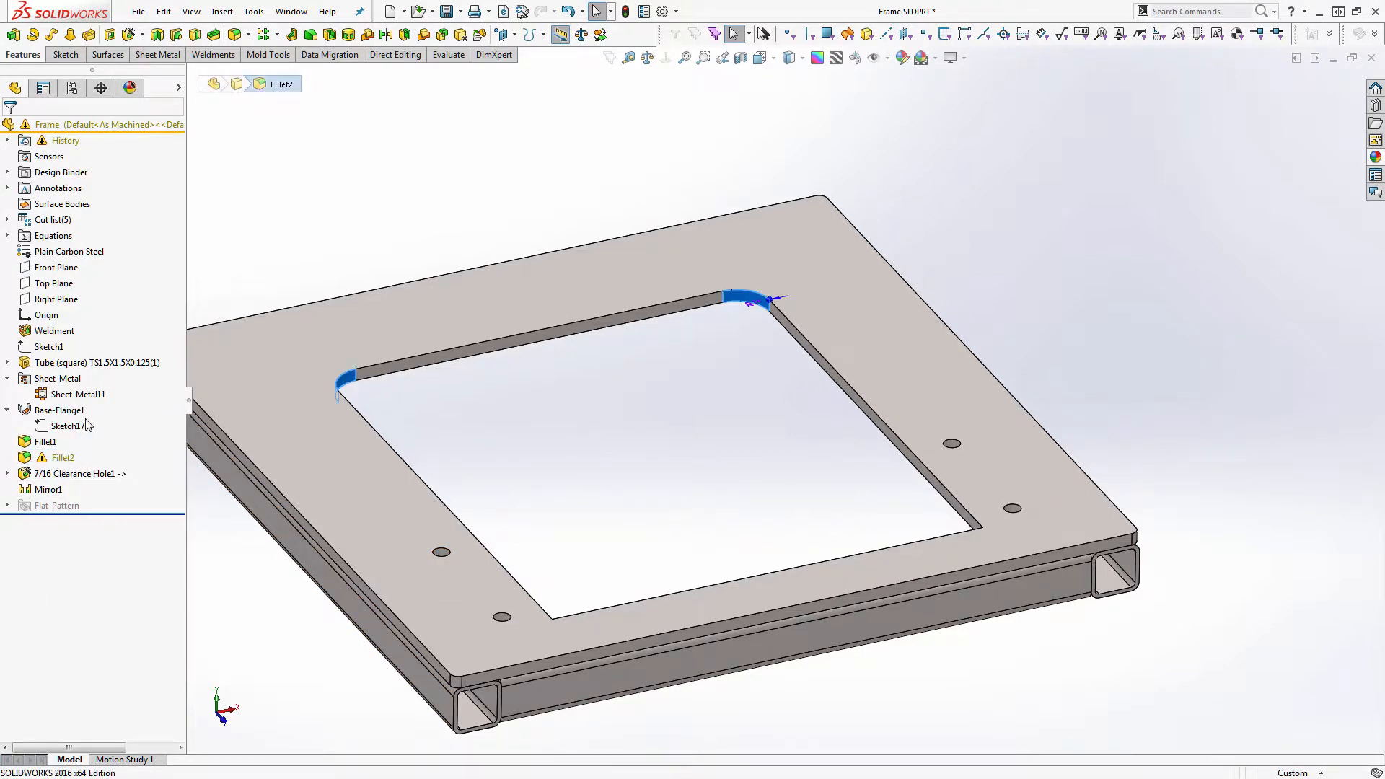
click(548, 624)
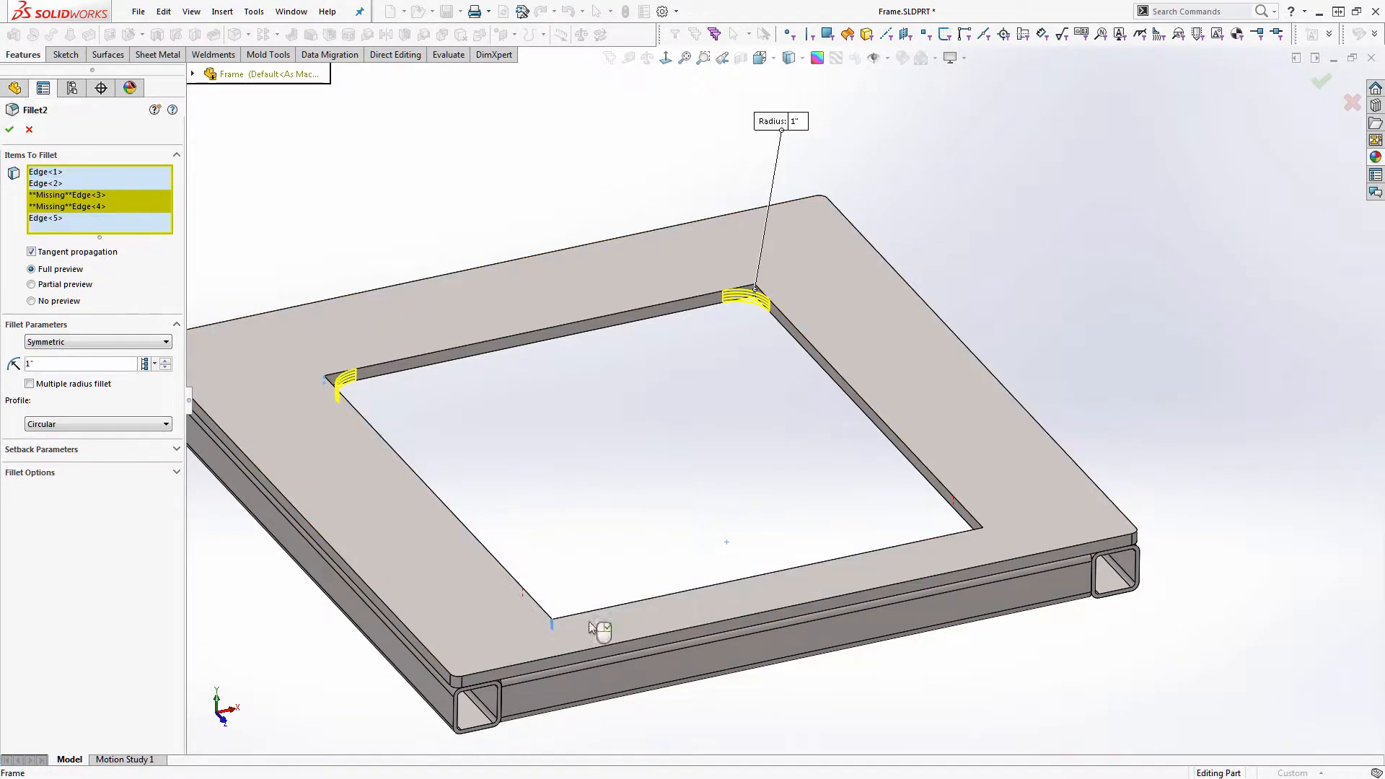
click(982, 534)
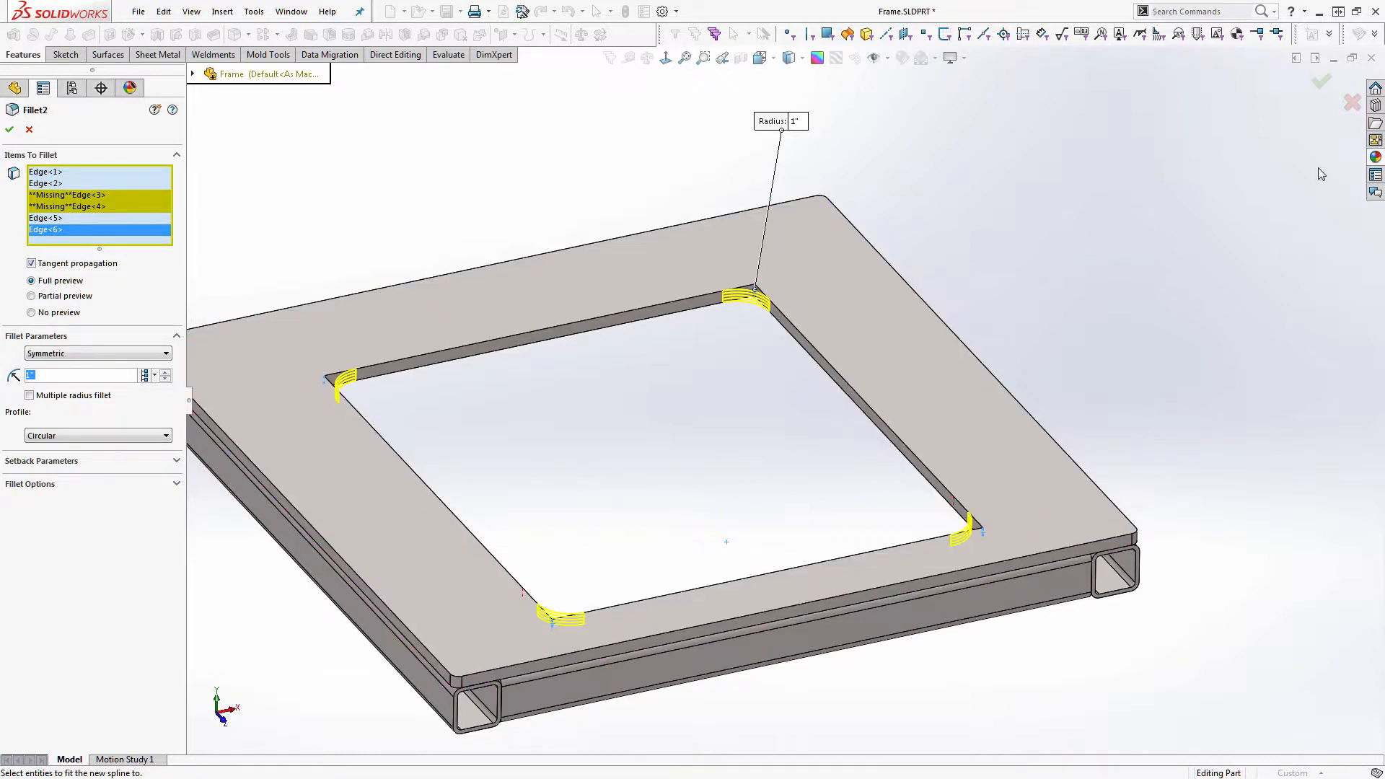
click(1321, 82)
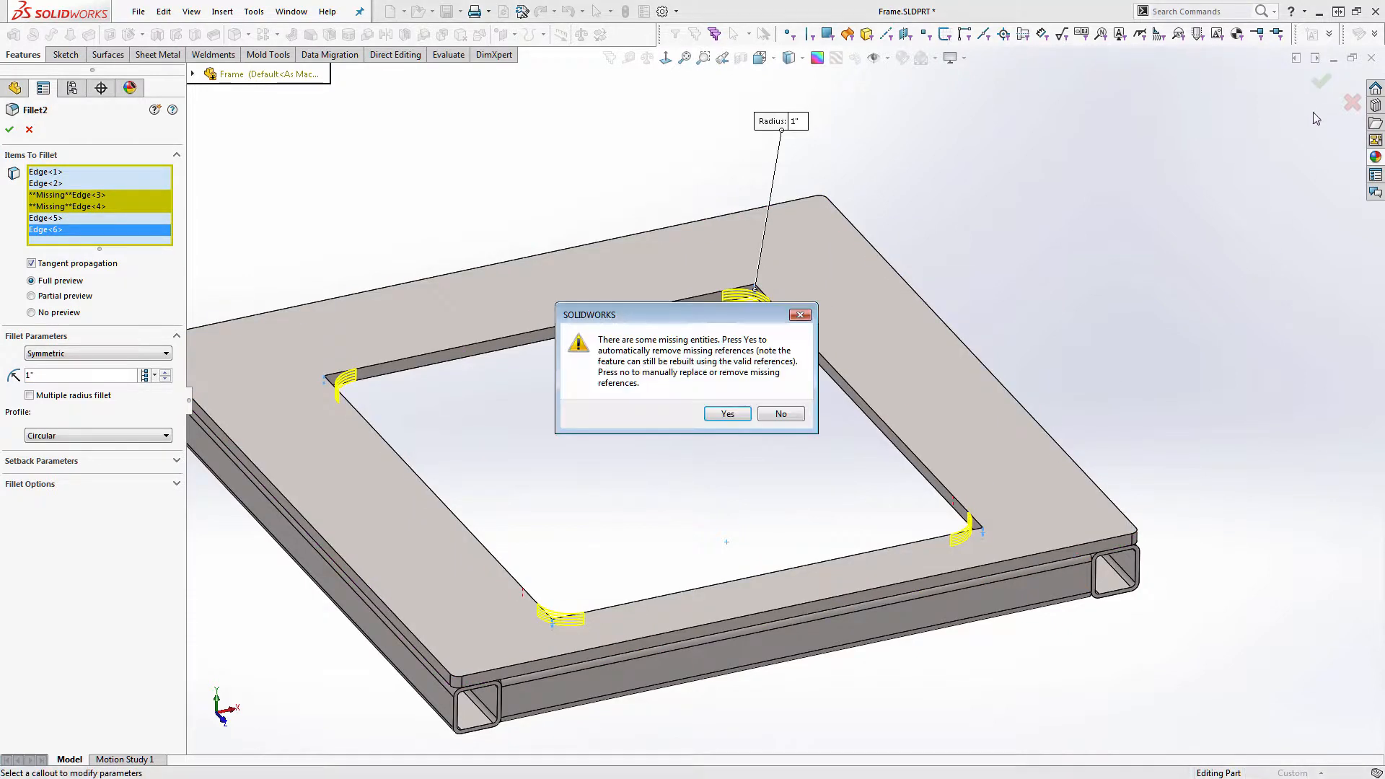
click(726, 414)
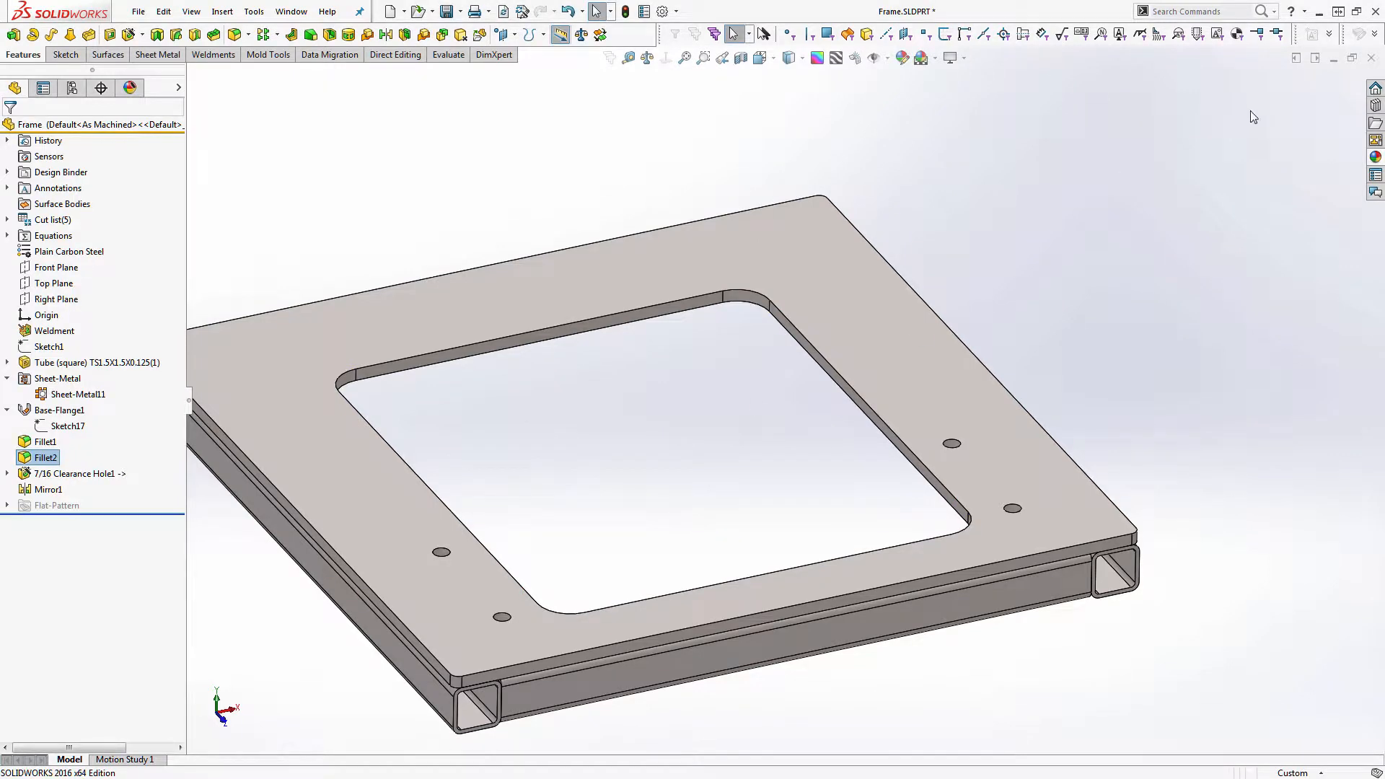
Step: Close the Frame part with its changes saved and return to the Buffing Station assembly
click(1371, 58)
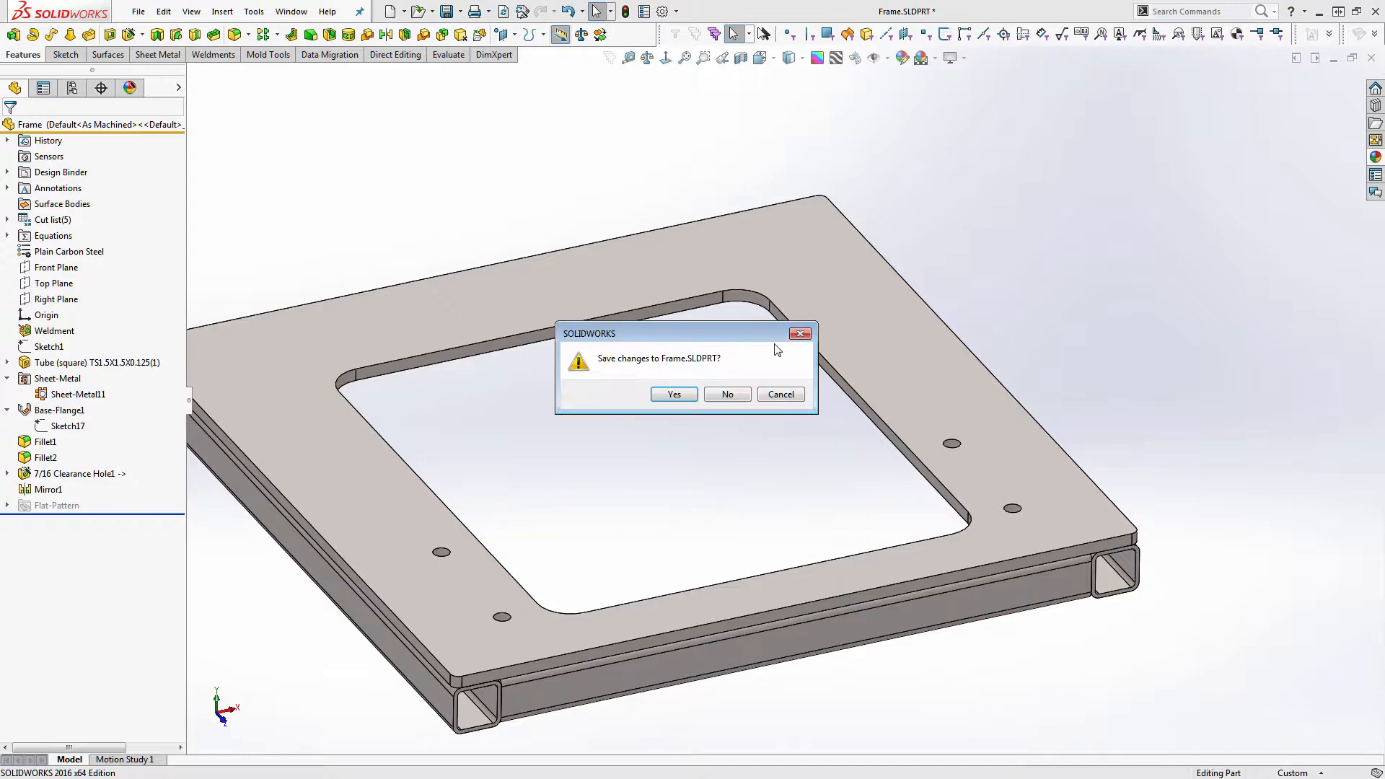
click(674, 395)
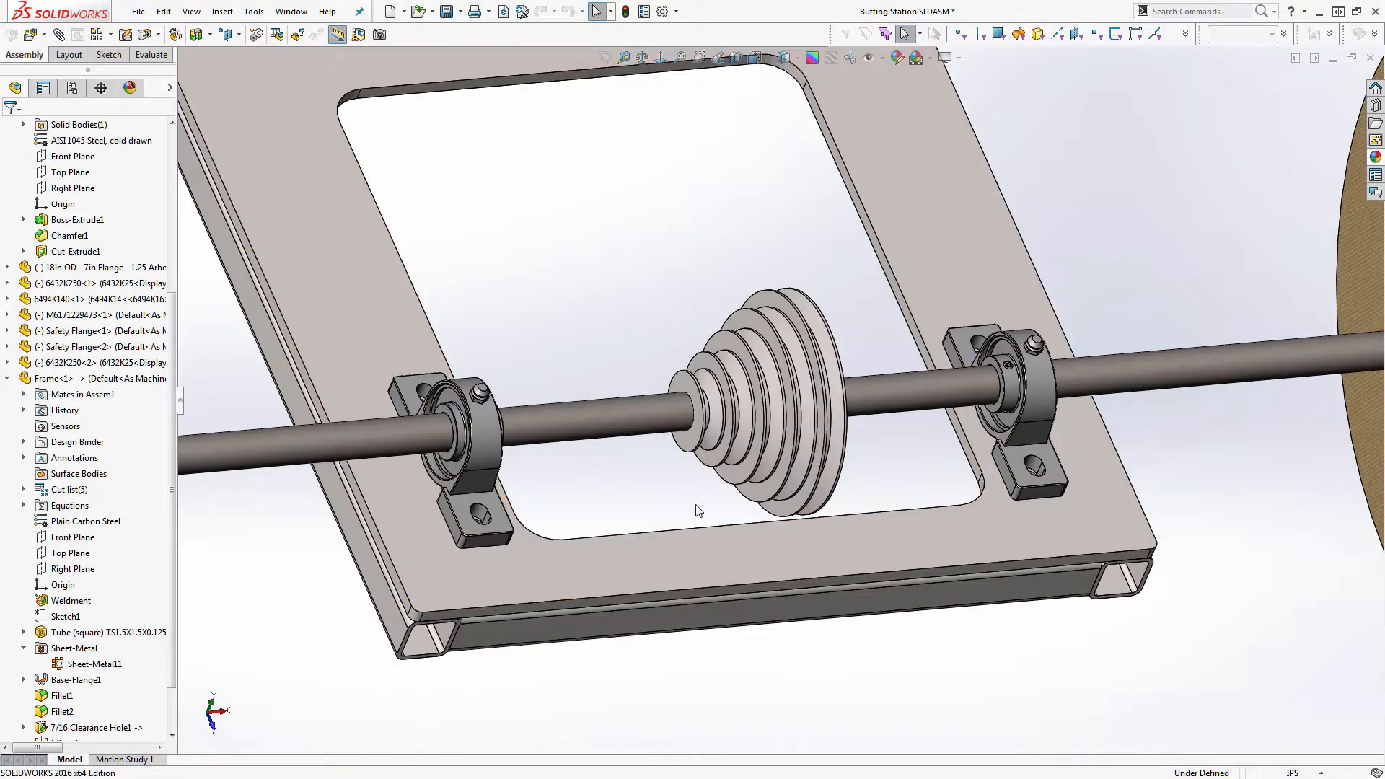
Step: Examine the reshaped plate opening around the step pulley and the bearing mounting holes from above and below
middle_drag(699, 511, 744, 537)
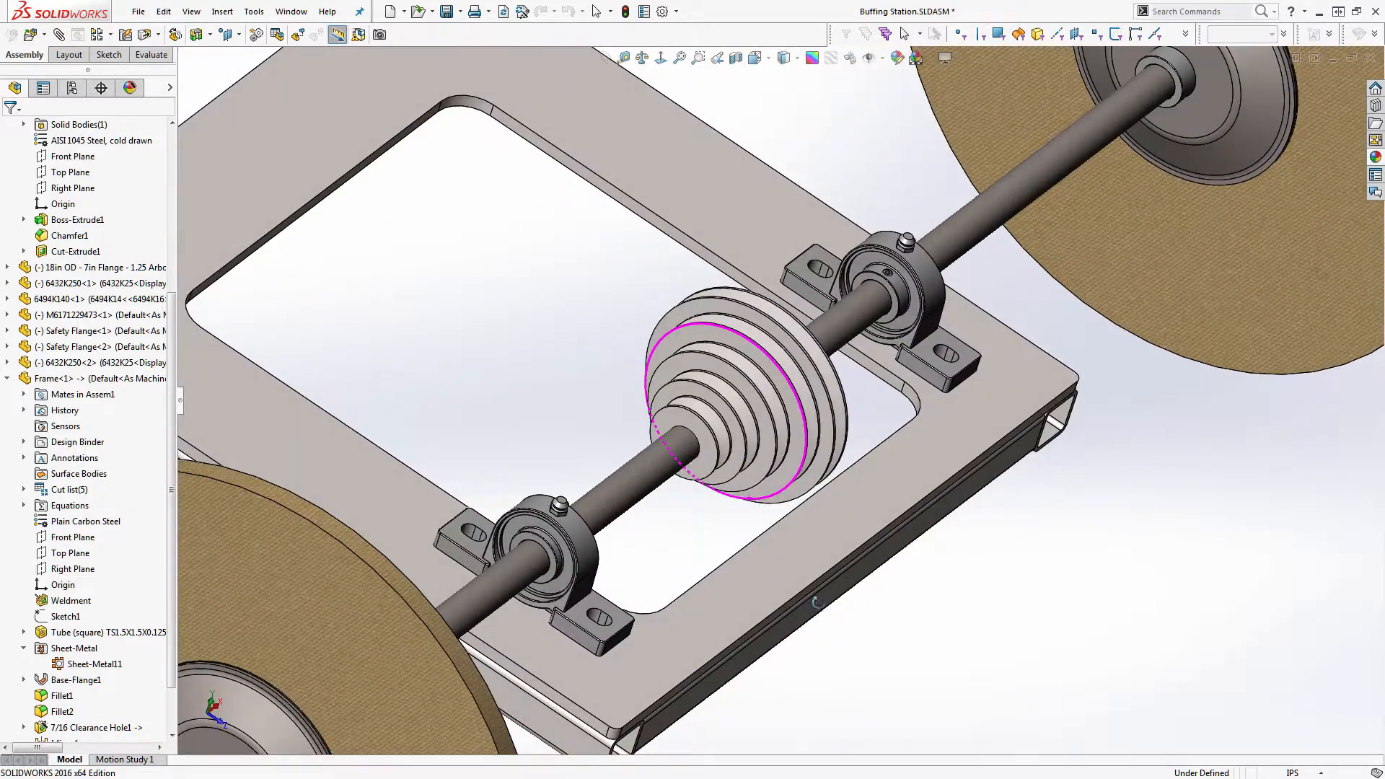
middle_drag(816, 601, 792, 527)
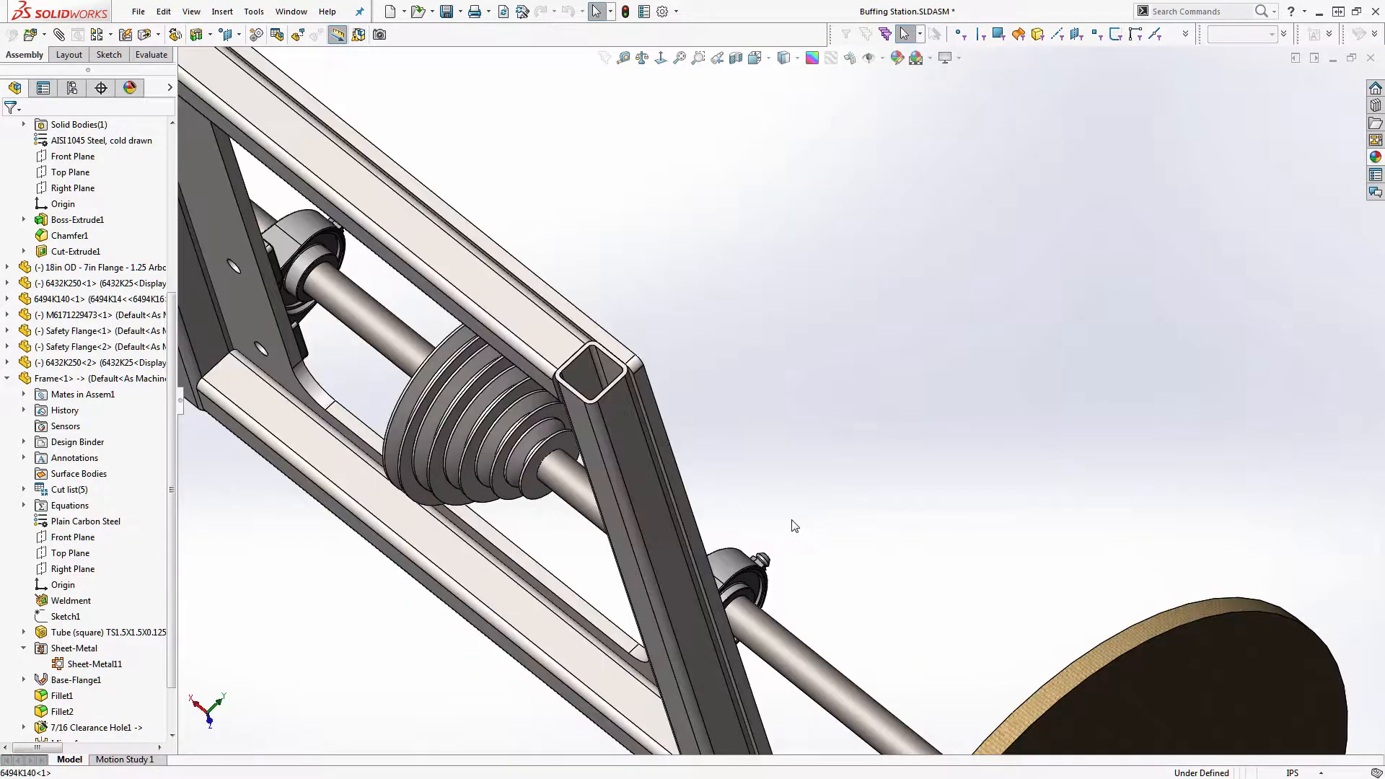
scroll(718, 463, down, 5)
scroll(726, 461, up, 4)
scroll(493, 564, down, 4)
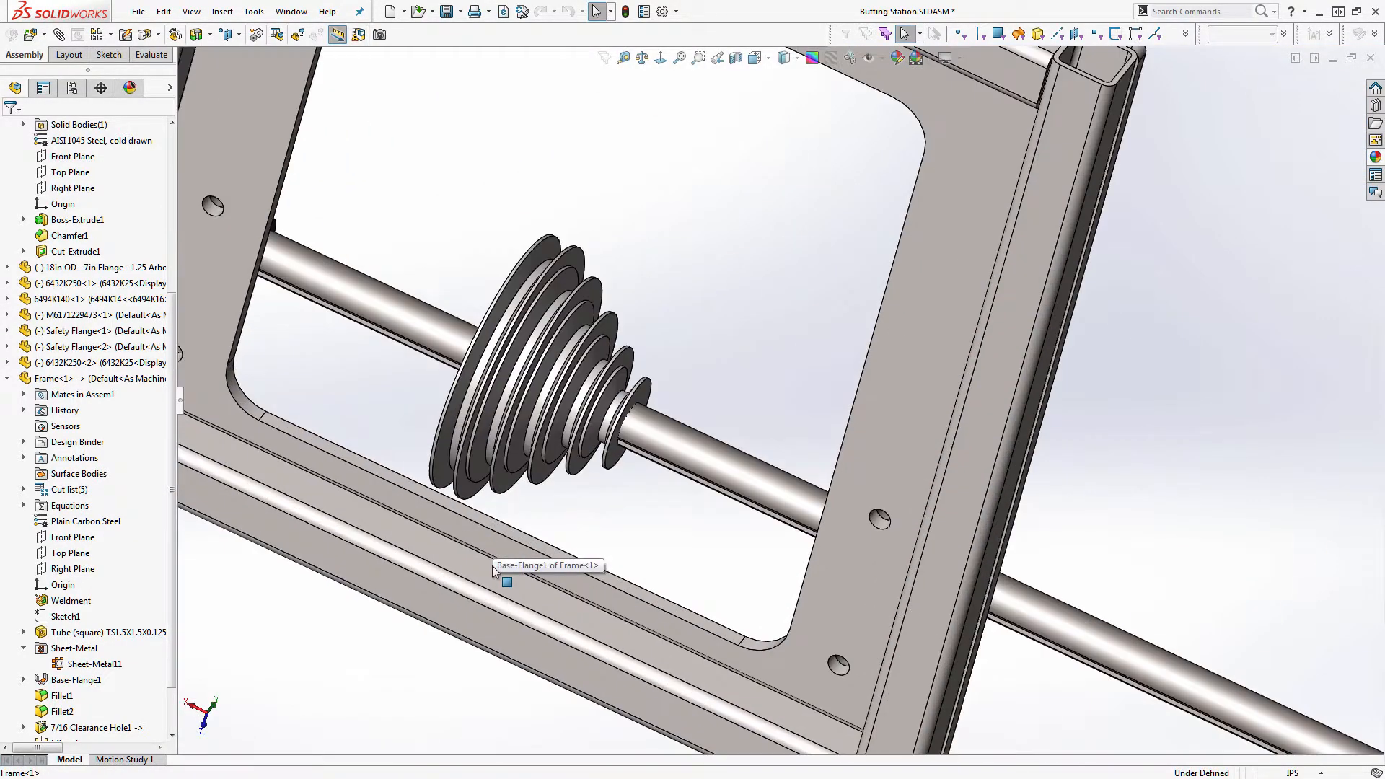
middle_drag(492, 565, 1115, 505)
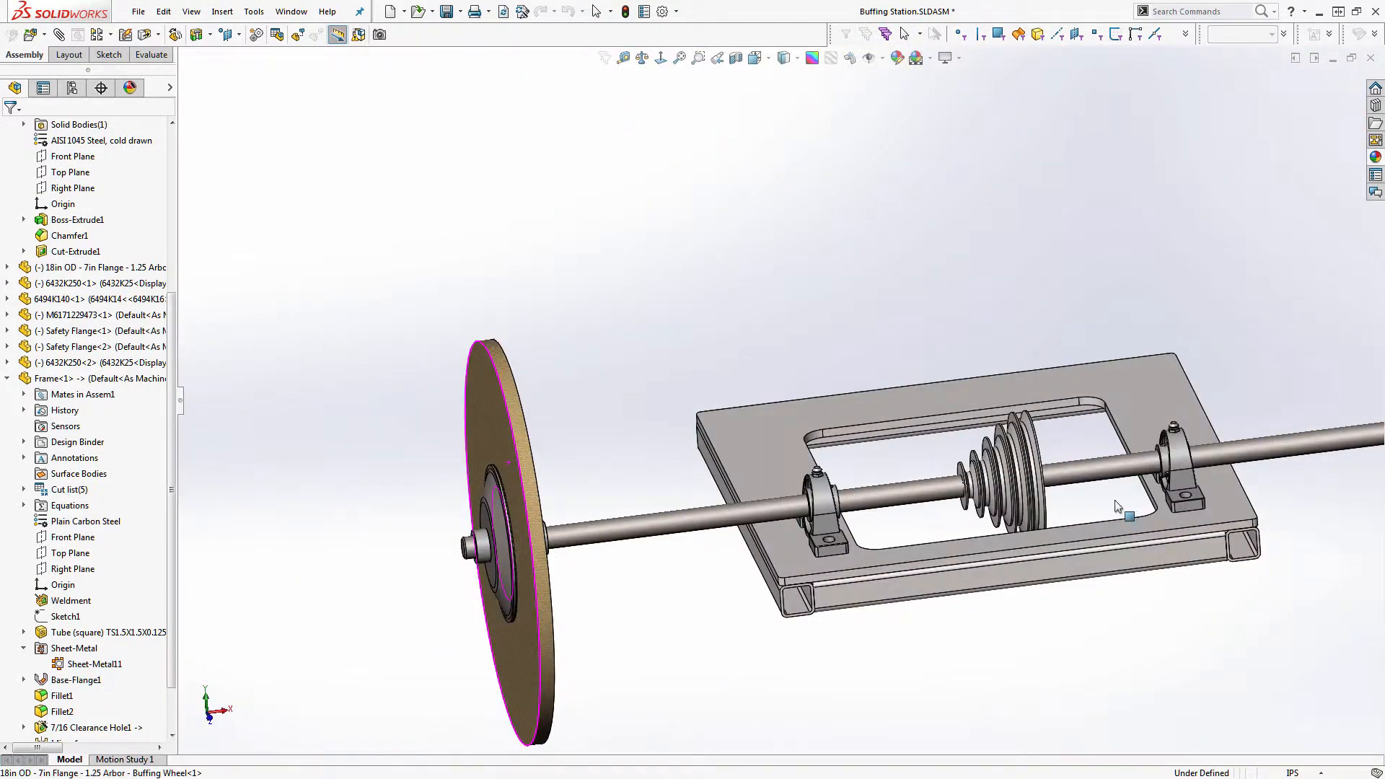
scroll(1085, 518, down, 2)
middle_drag(1019, 464, 822, 588)
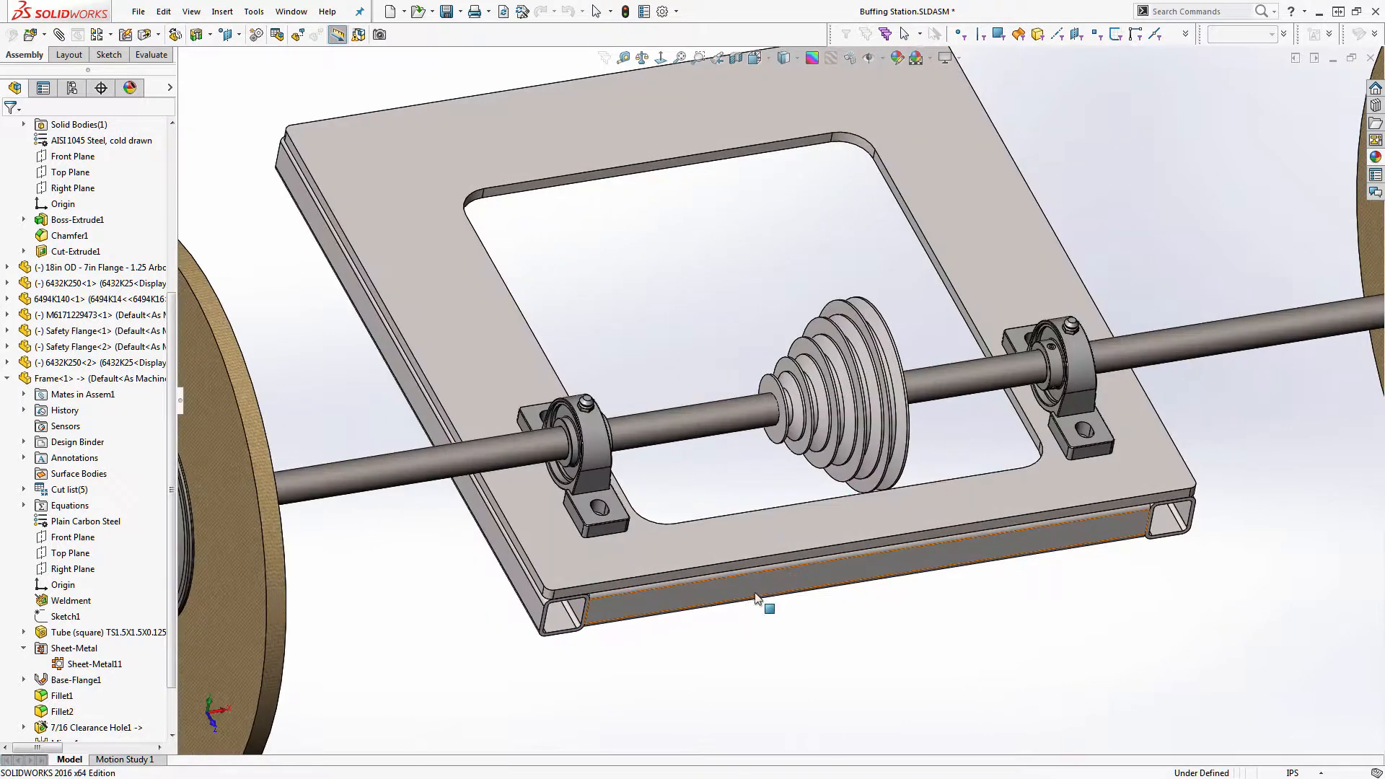
Step: Open the frame's Sketch1 for editing within the assembly and set the front line's distance from the origin to 6 in
click(562, 547)
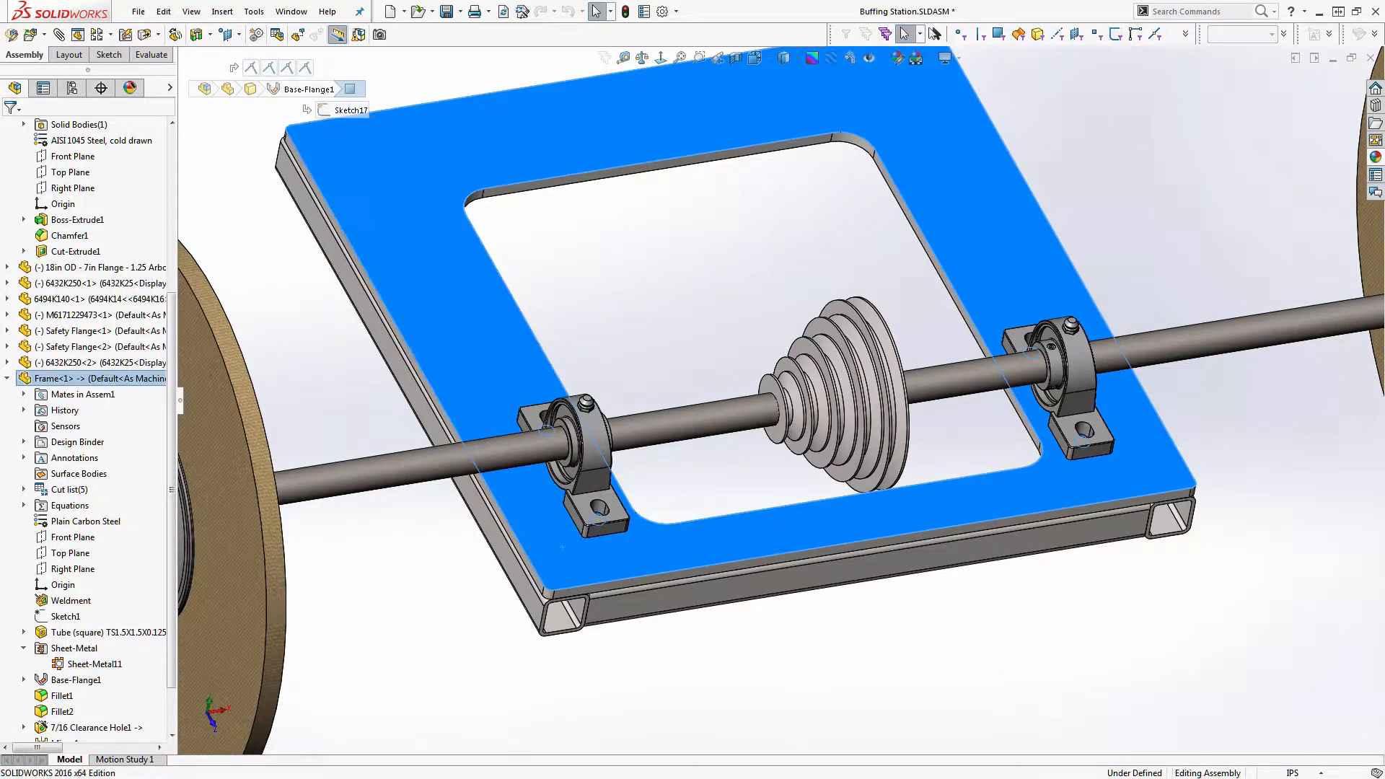
click(65, 616)
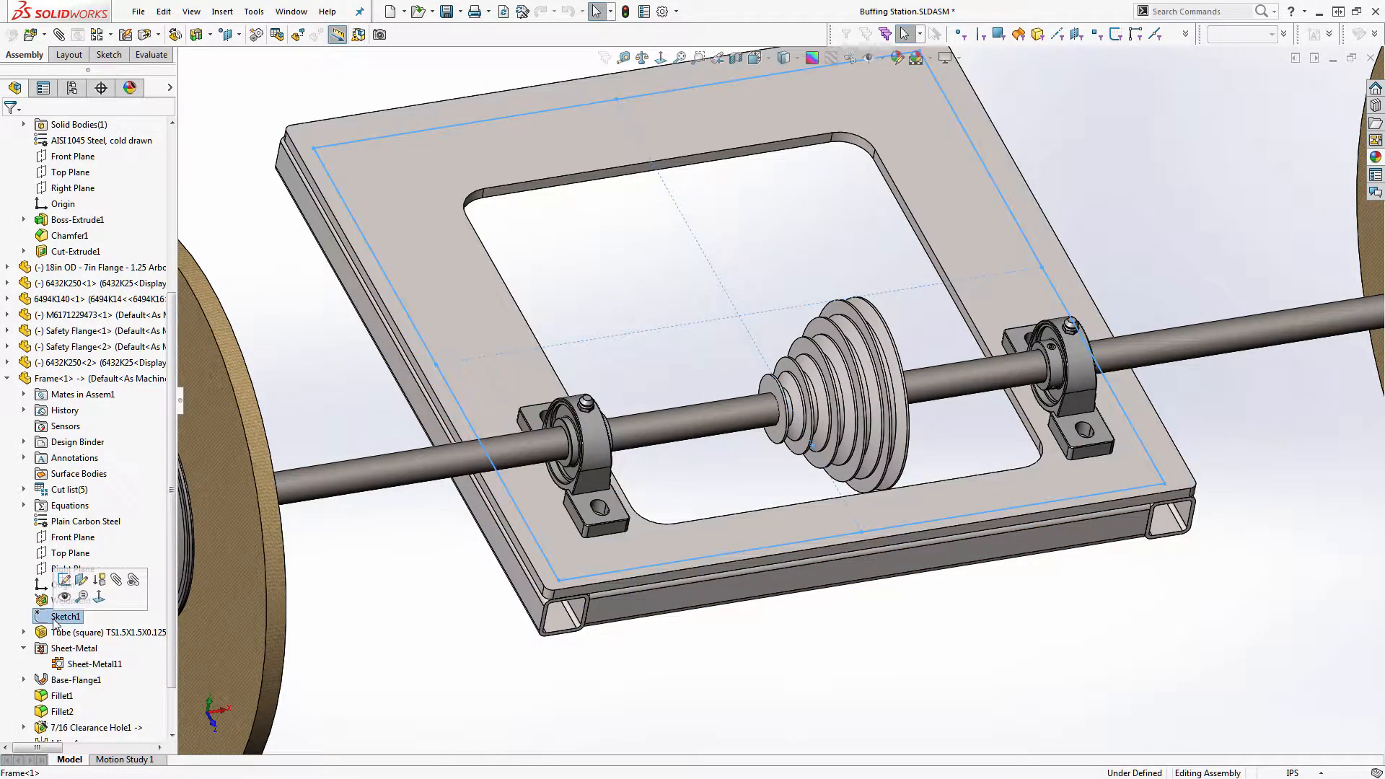
click(64, 580)
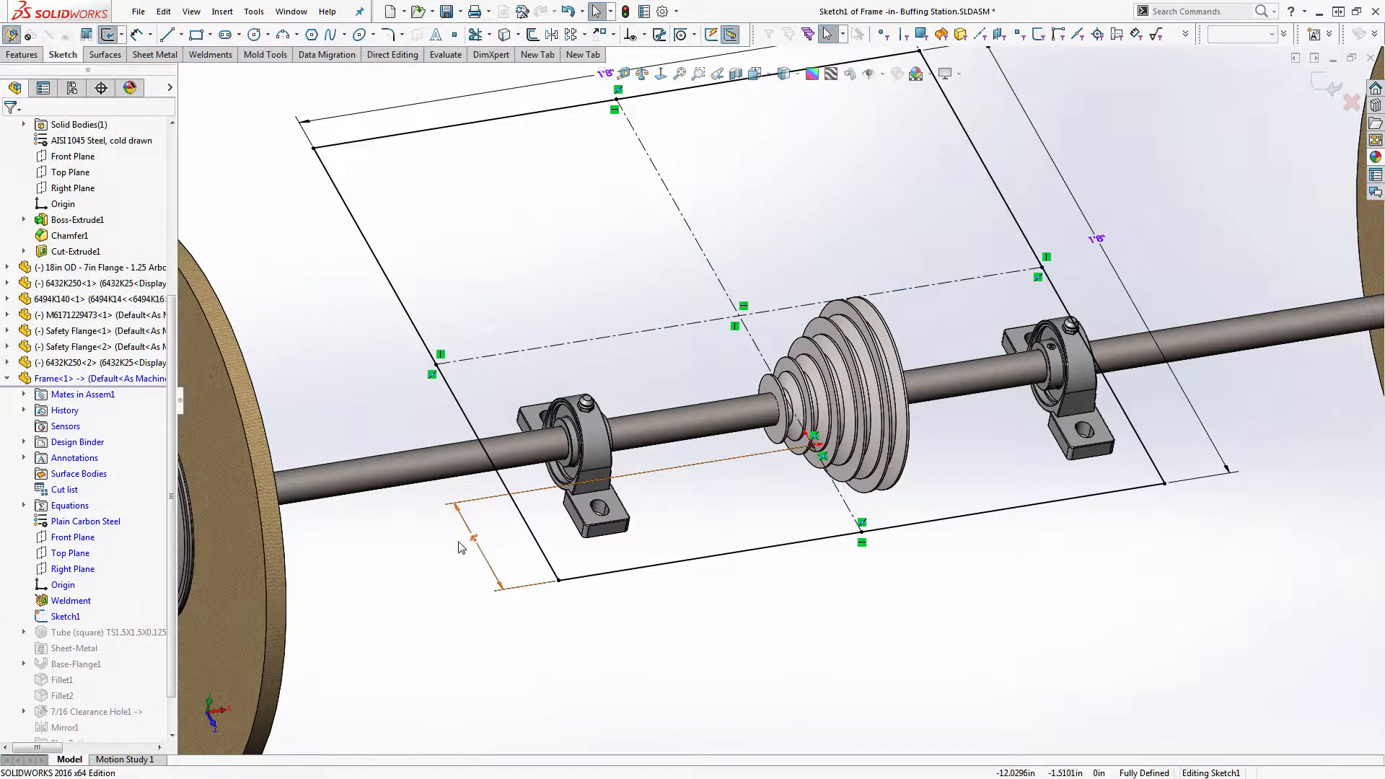
click(472, 542)
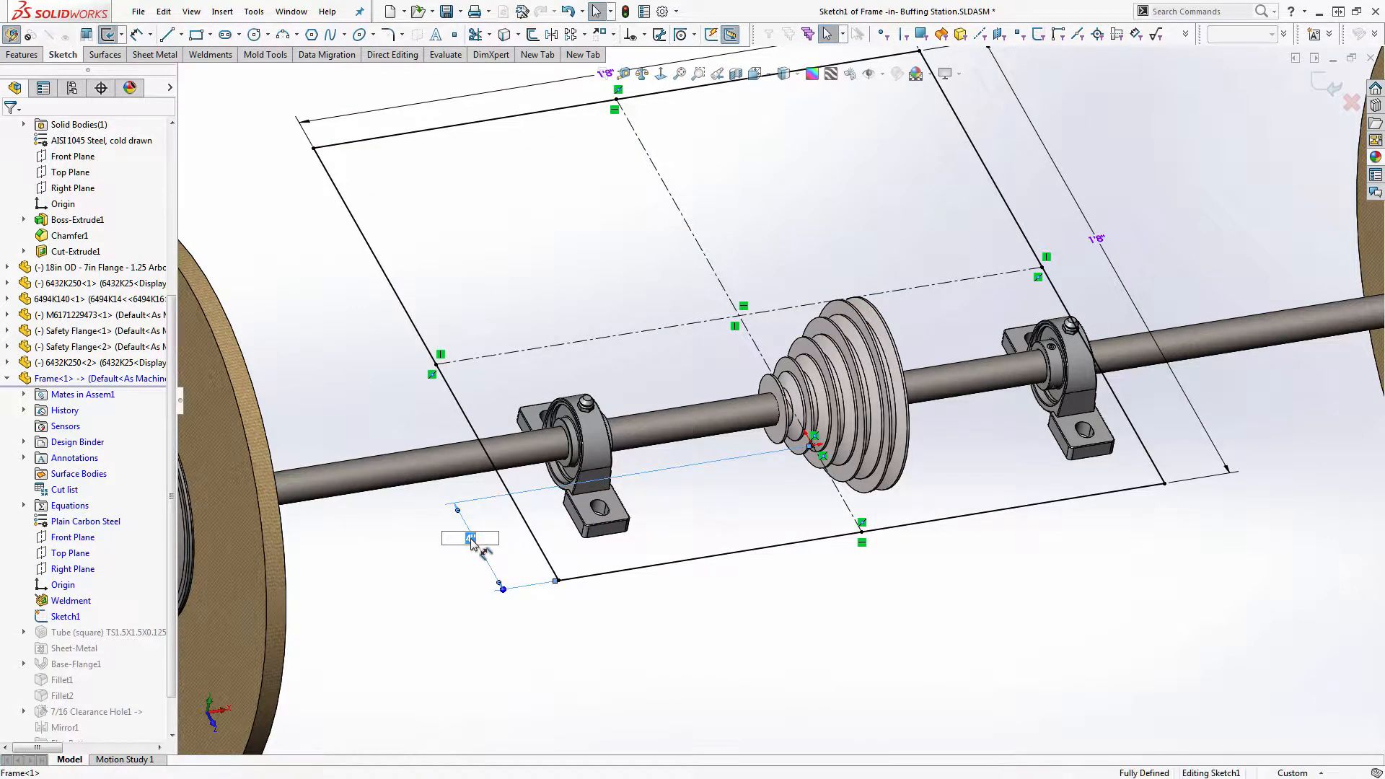
click(470, 538)
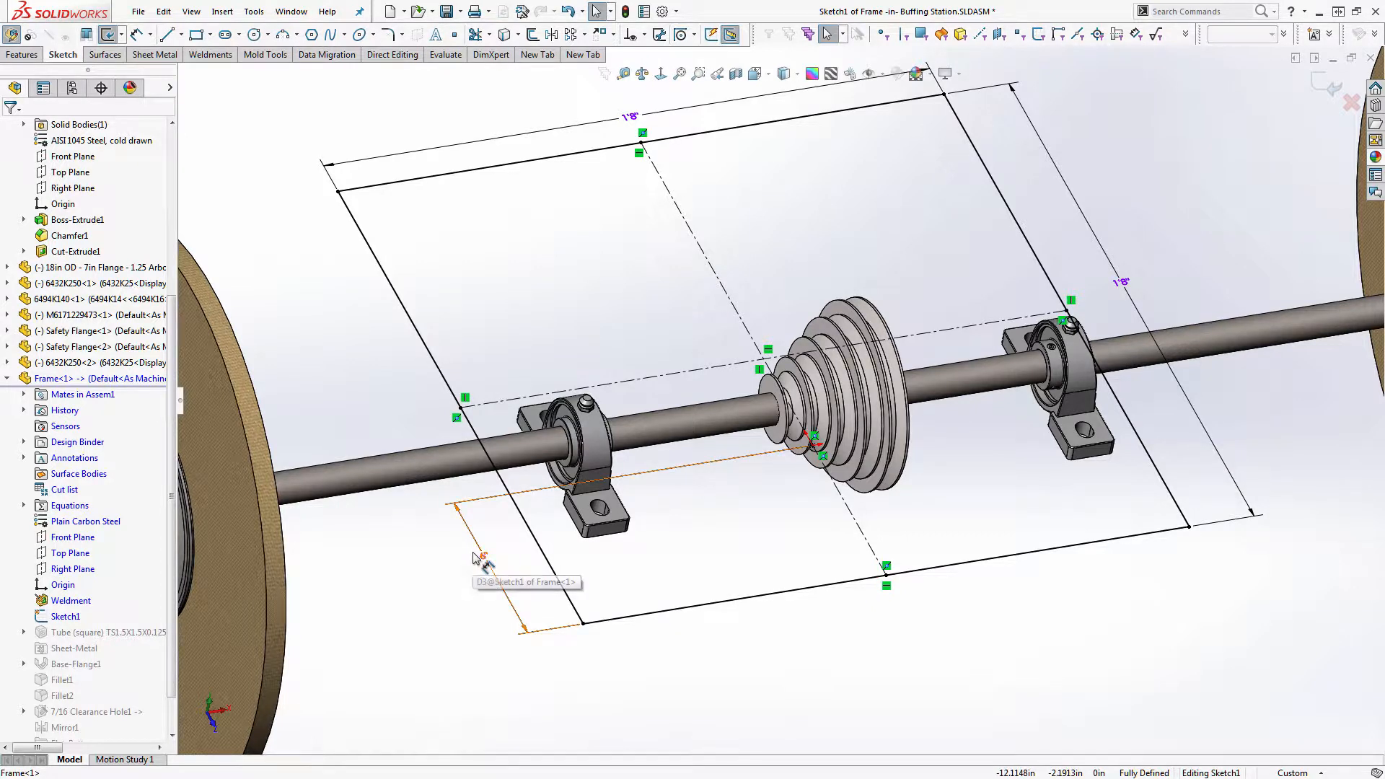
Step: Set the frame sketch's front line distance from the origin to 5 in, and save the rebuilt frame
double_click(483, 559)
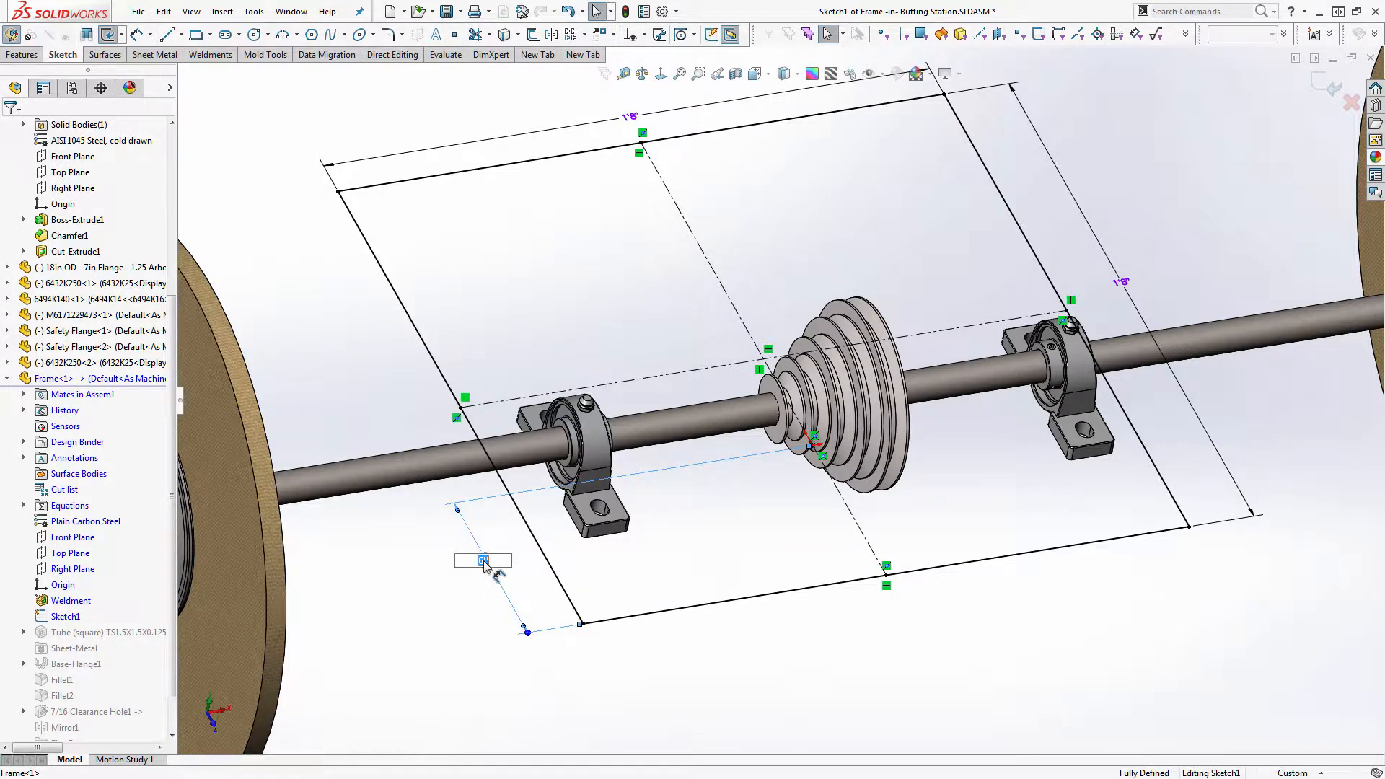
text(5)
key(Return)
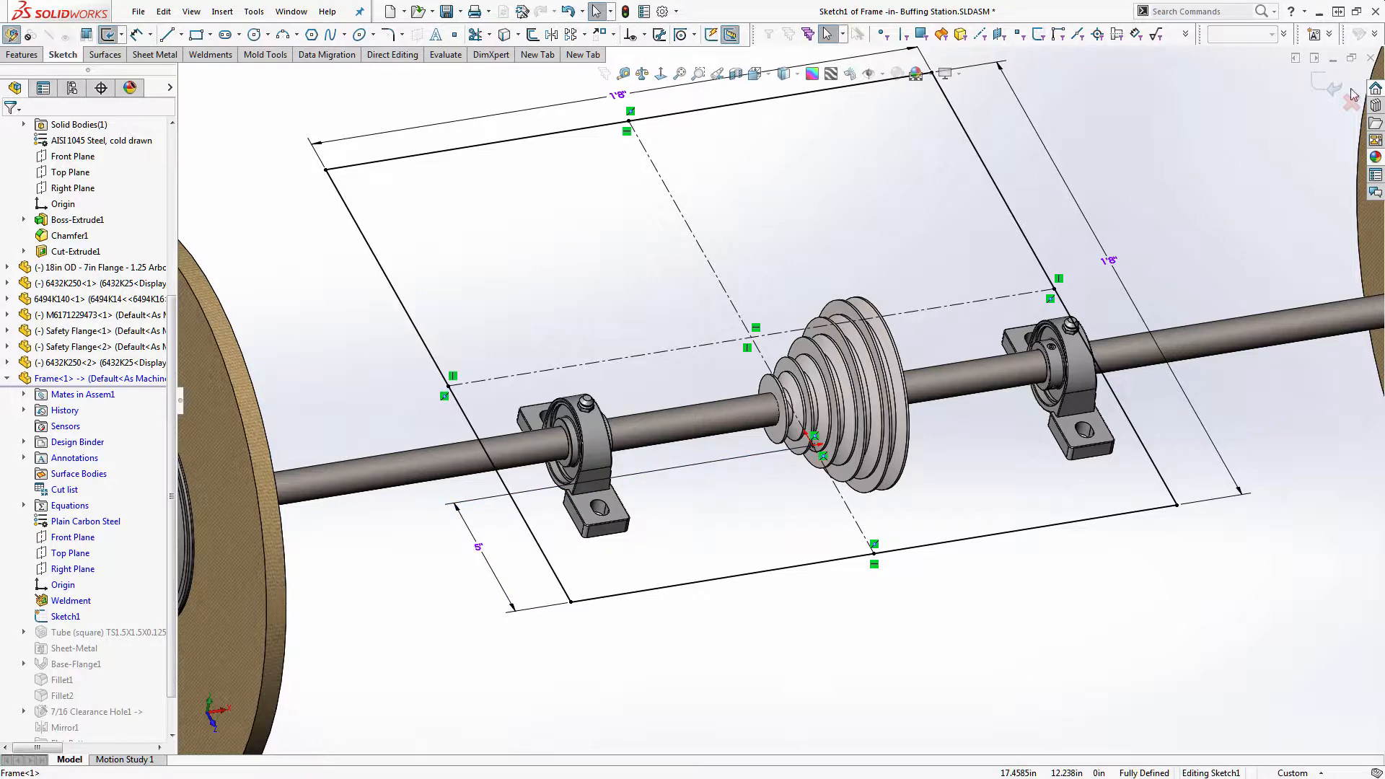
click(1334, 90)
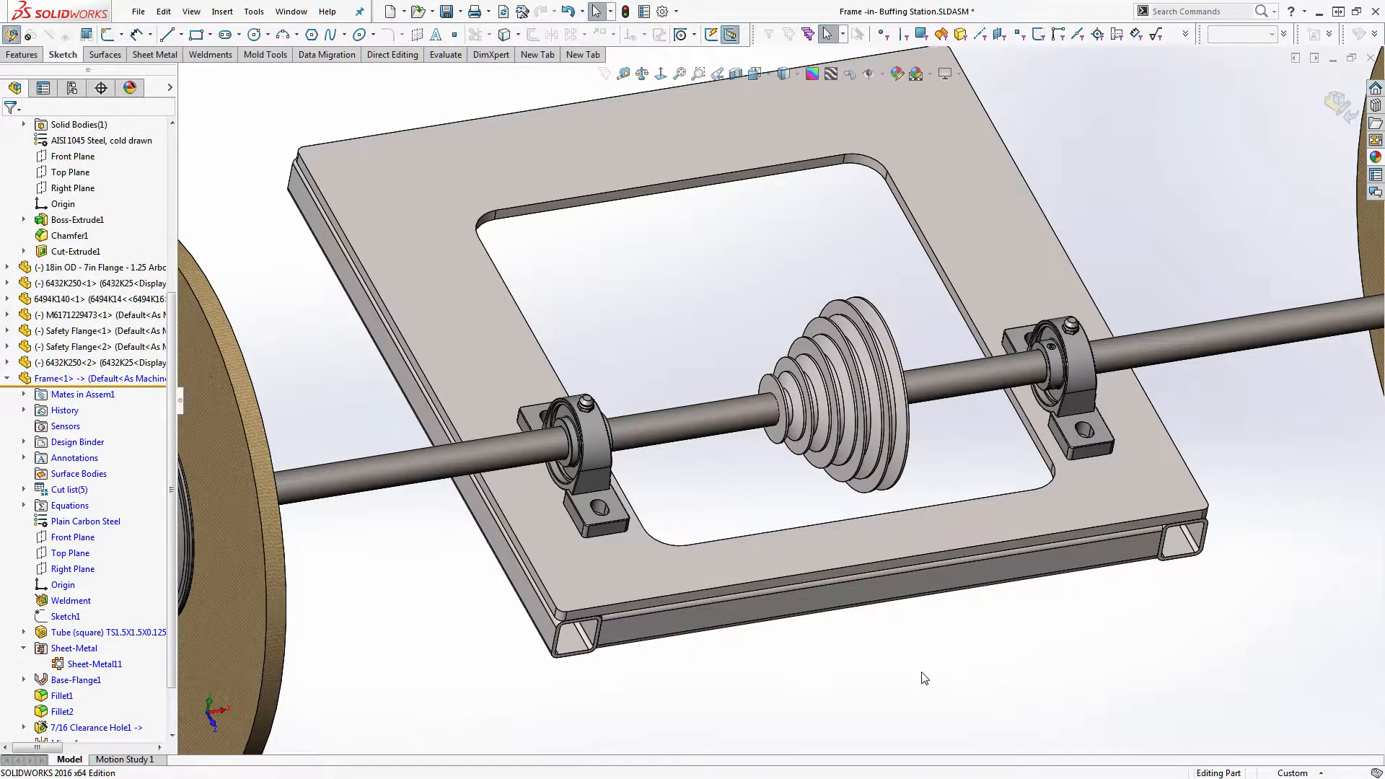
middle_drag(925, 678, 844, 640)
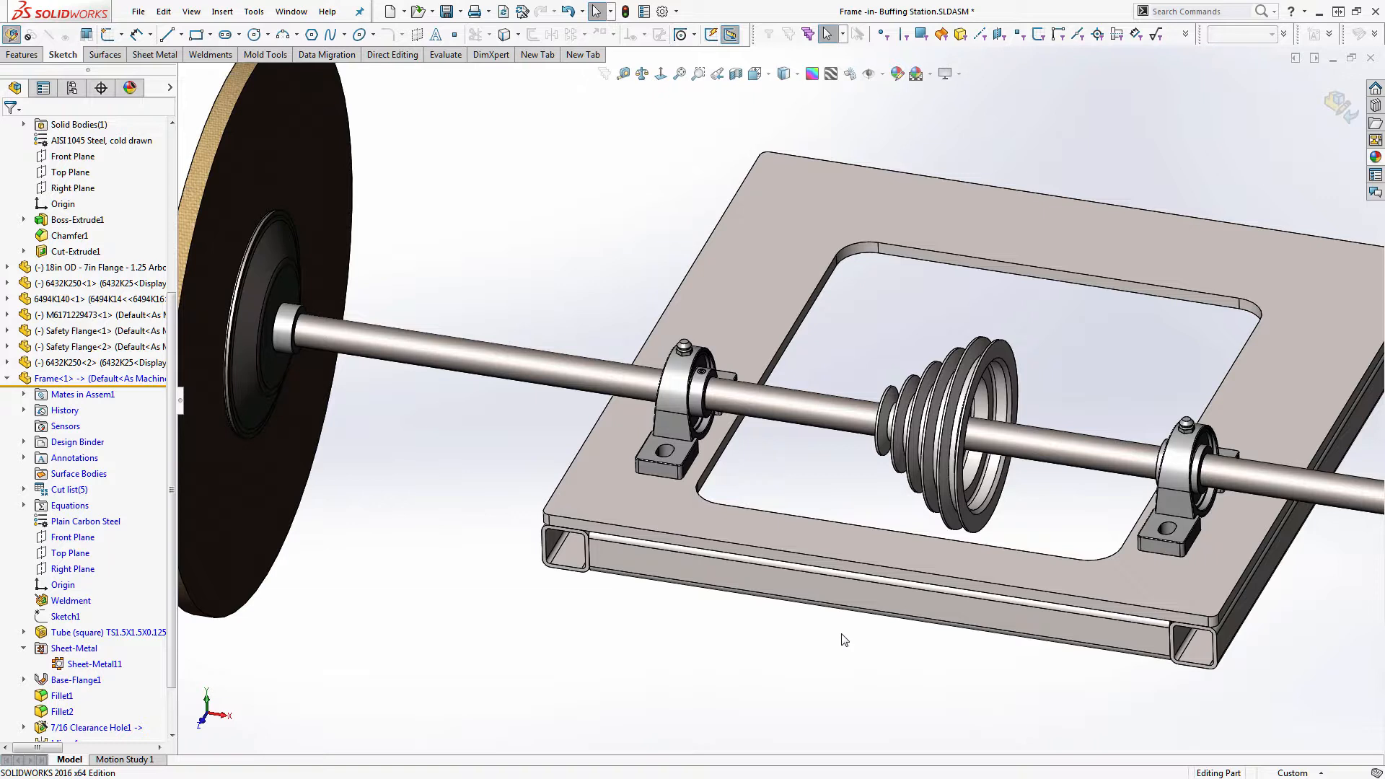
key(ctrl+s)
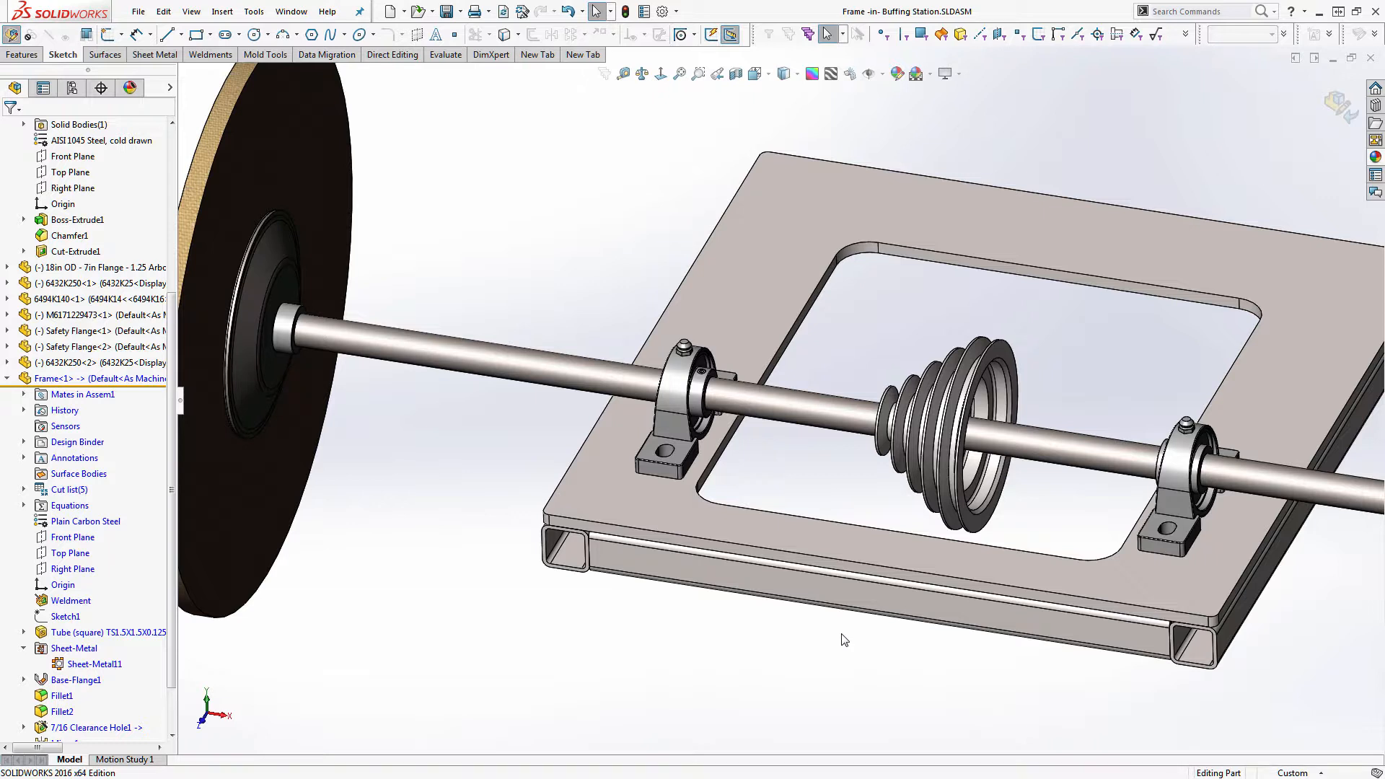